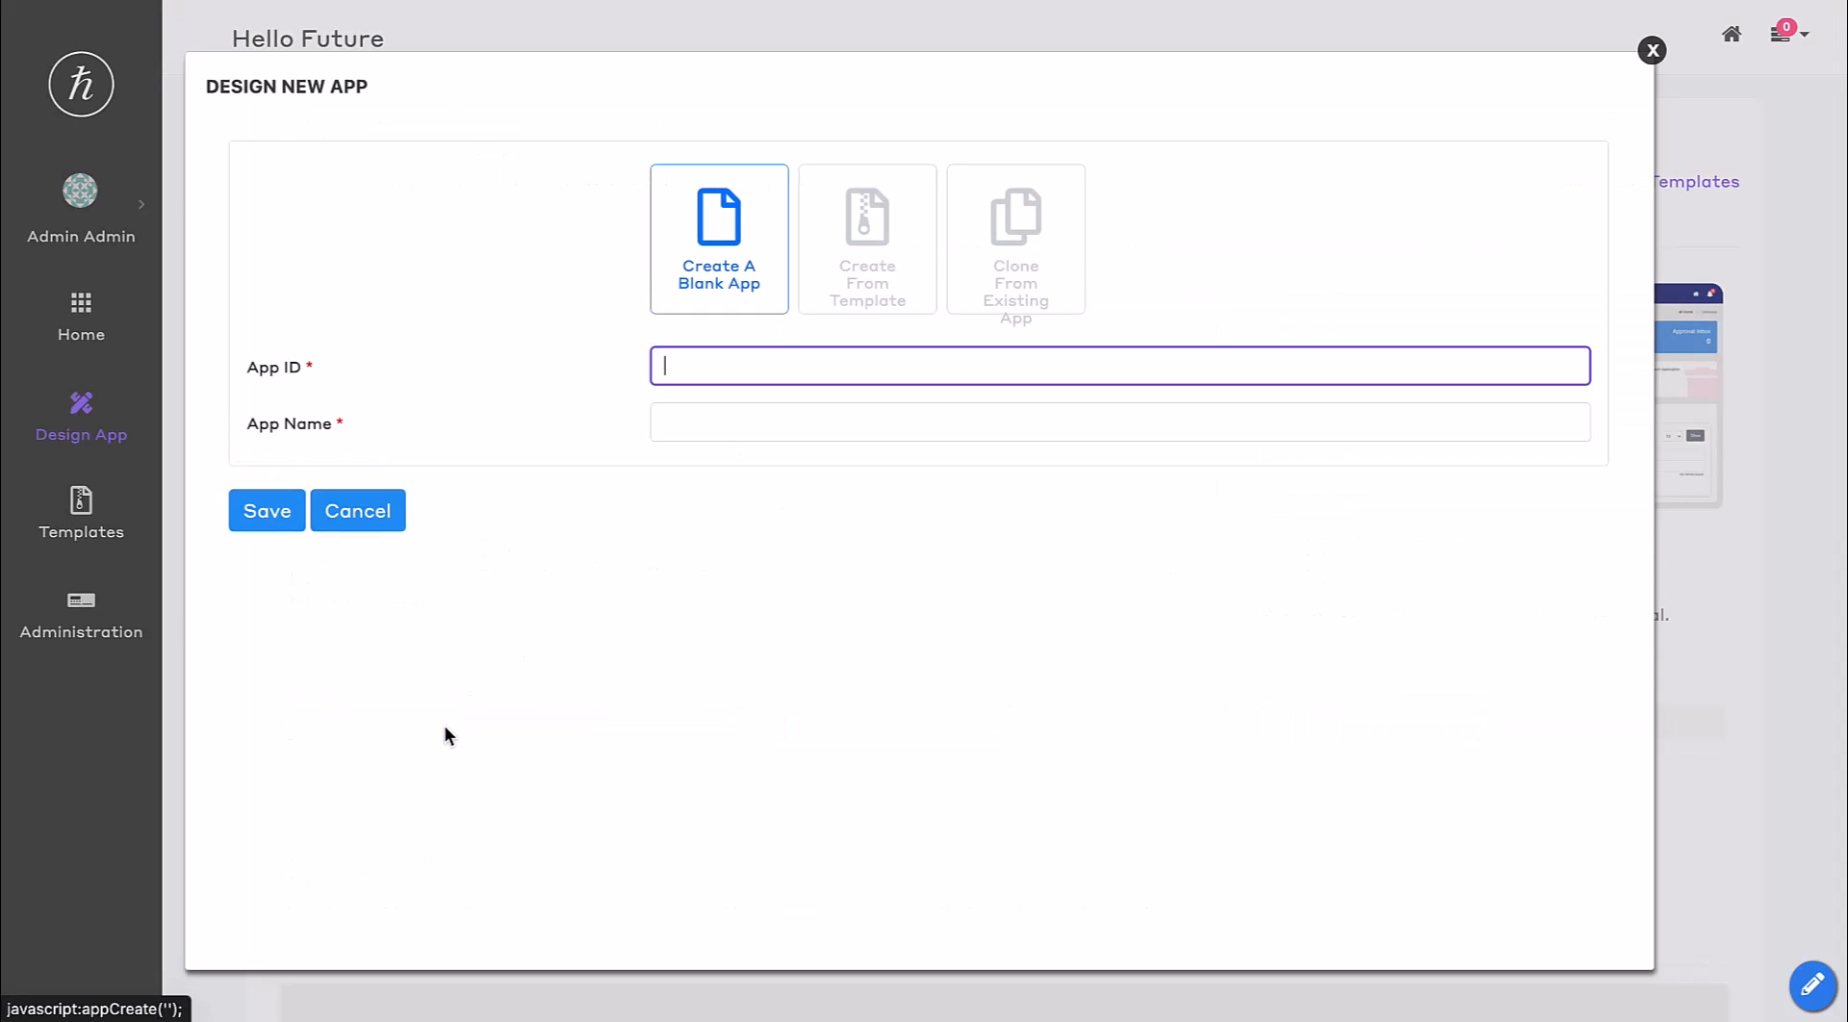
Create a blank app with App ID example and App Name Example.
type("exampl")
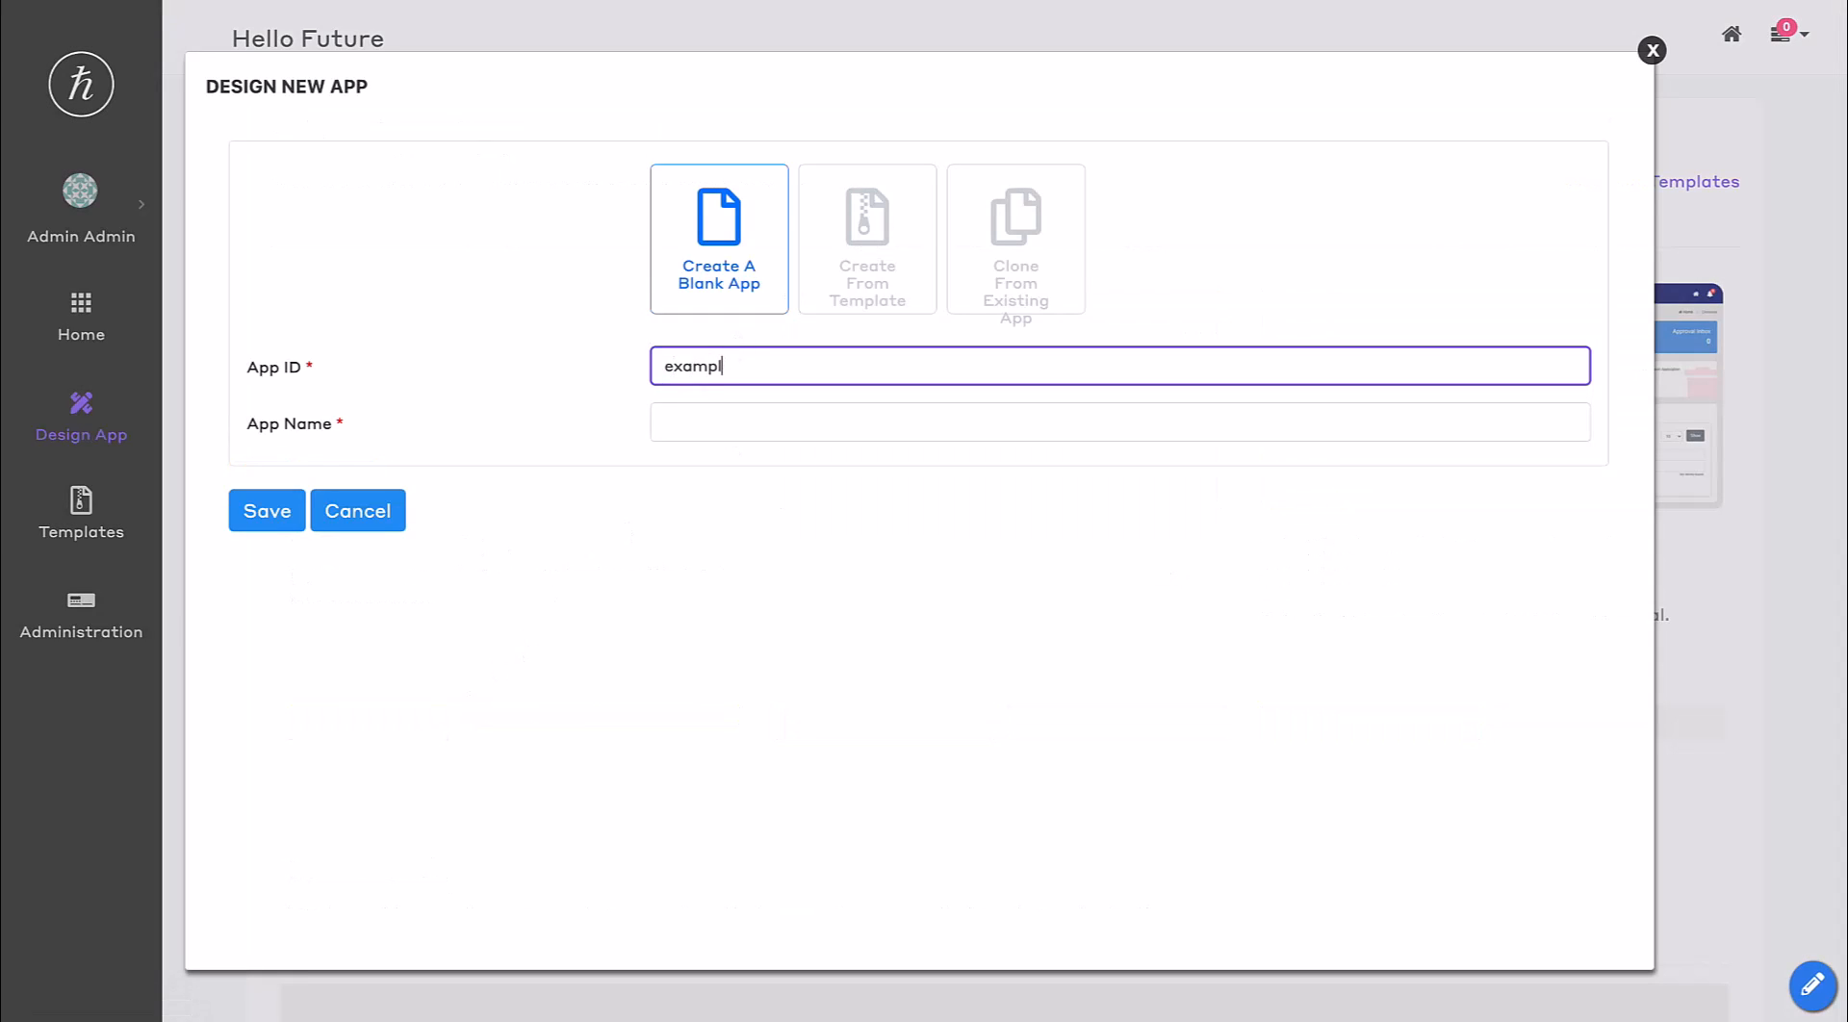
type("e")
key("Tab")
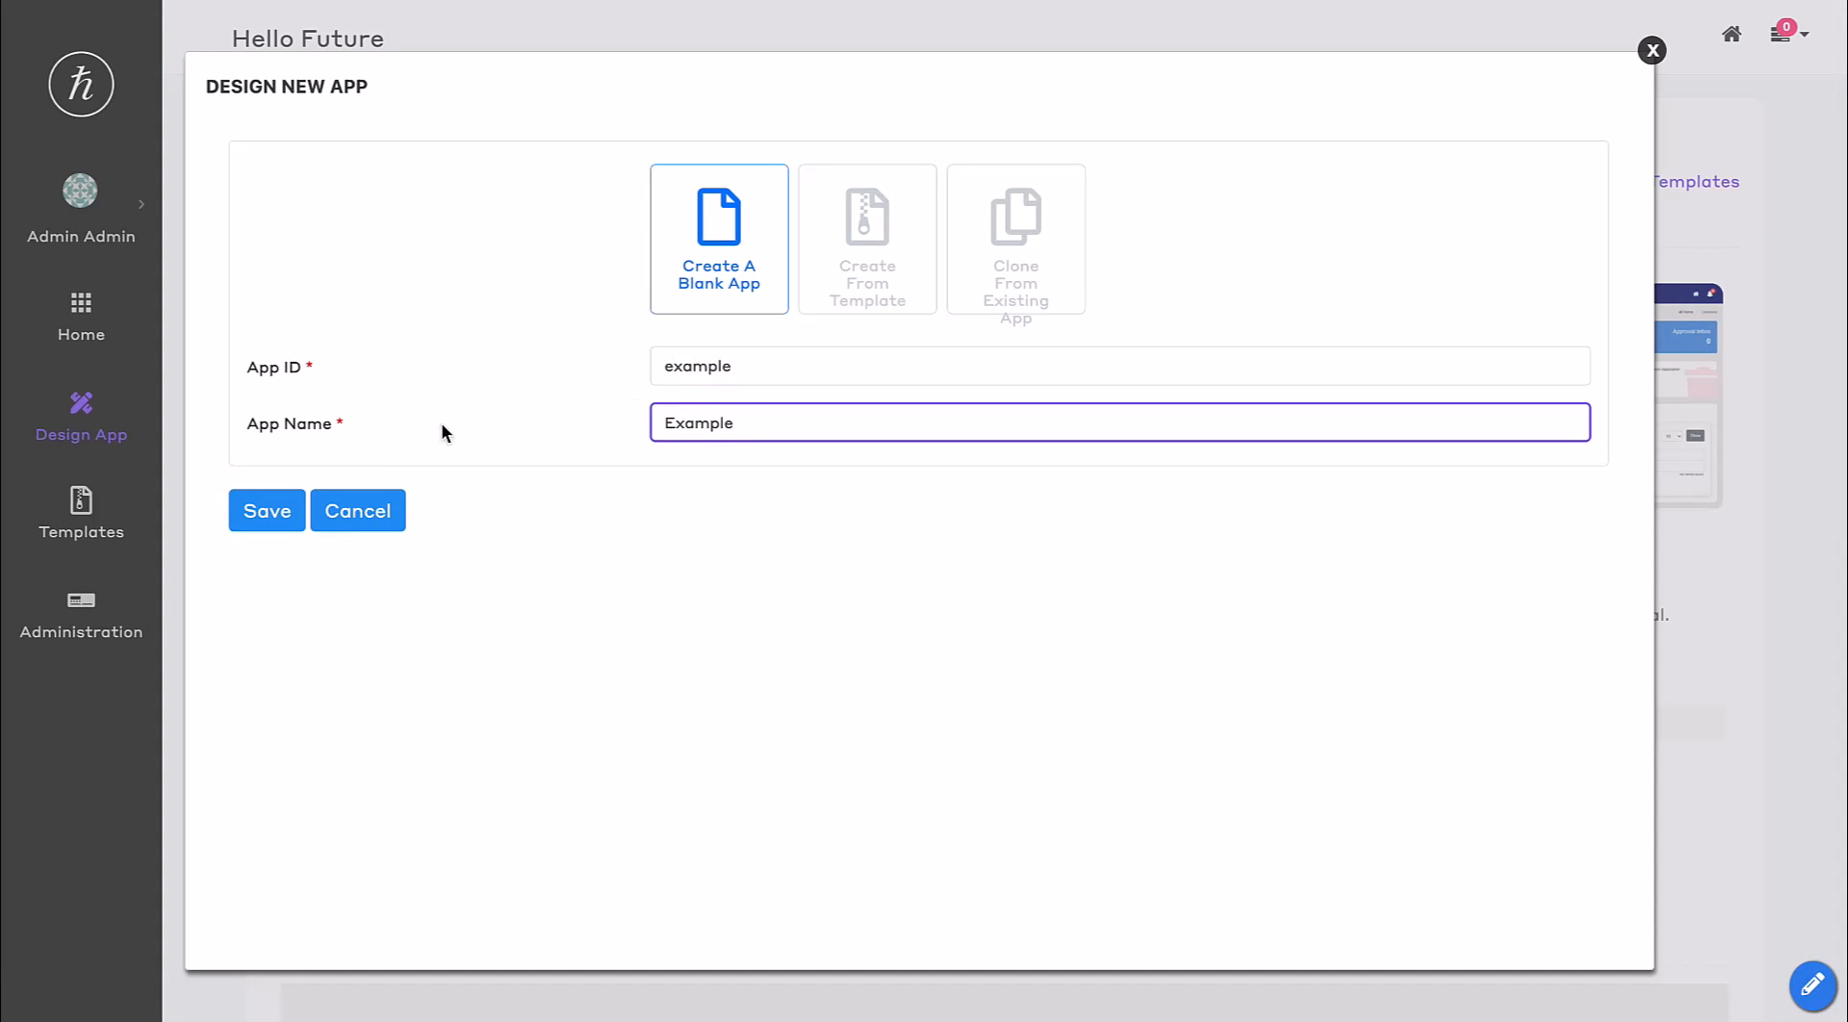
left_click(252, 512)
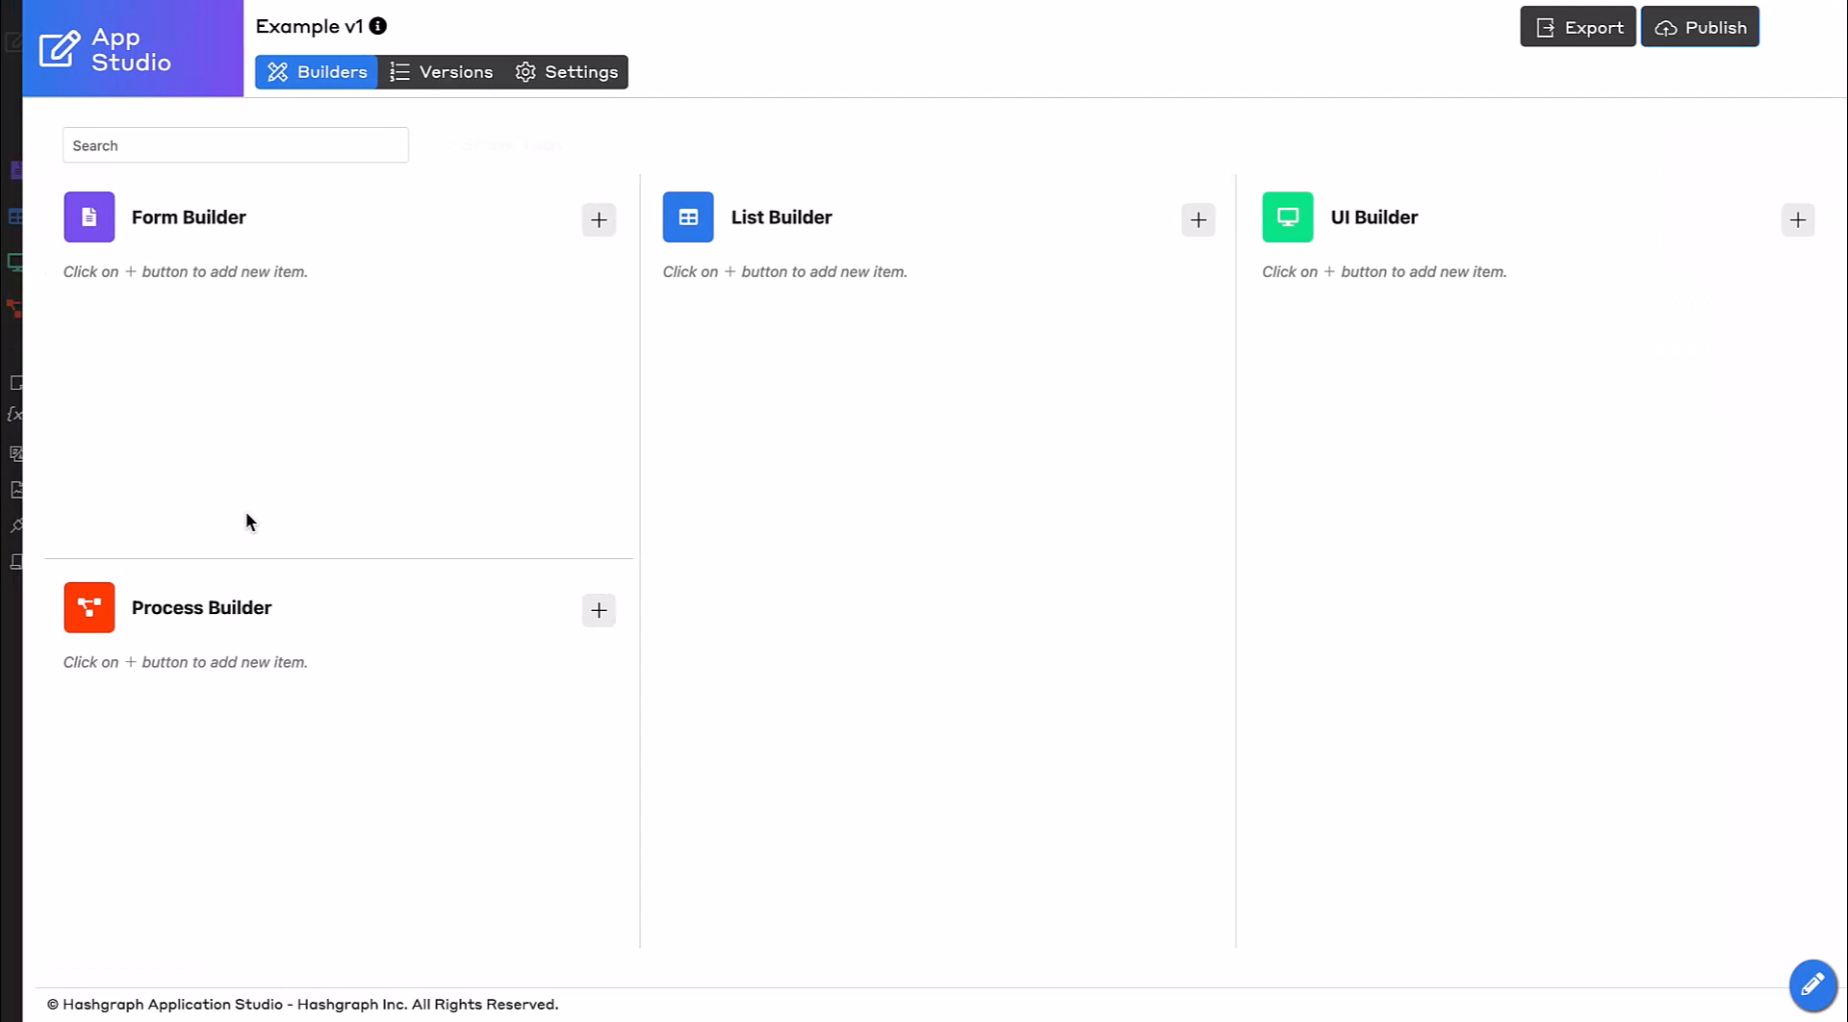
Create a new form with ID accountDetails, name Account Details and table name account_data.
left_click(605, 231)
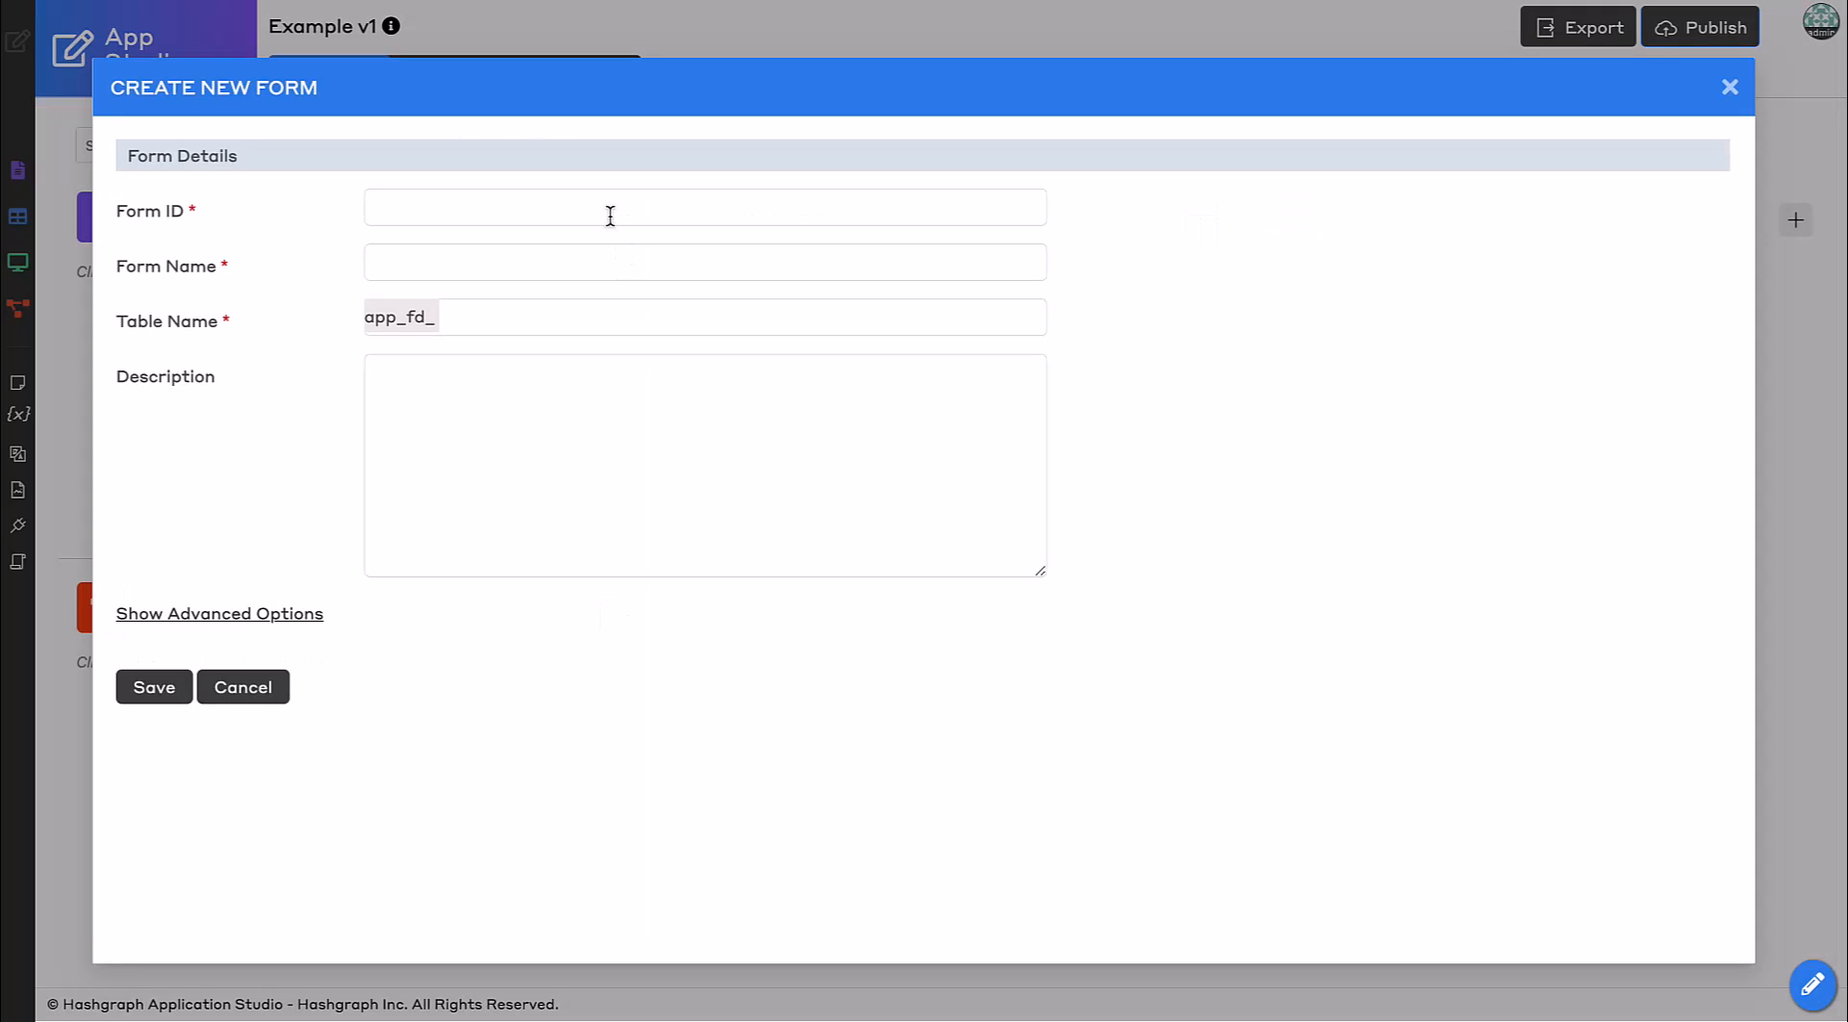
left_click(610, 215)
type("accountDetails")
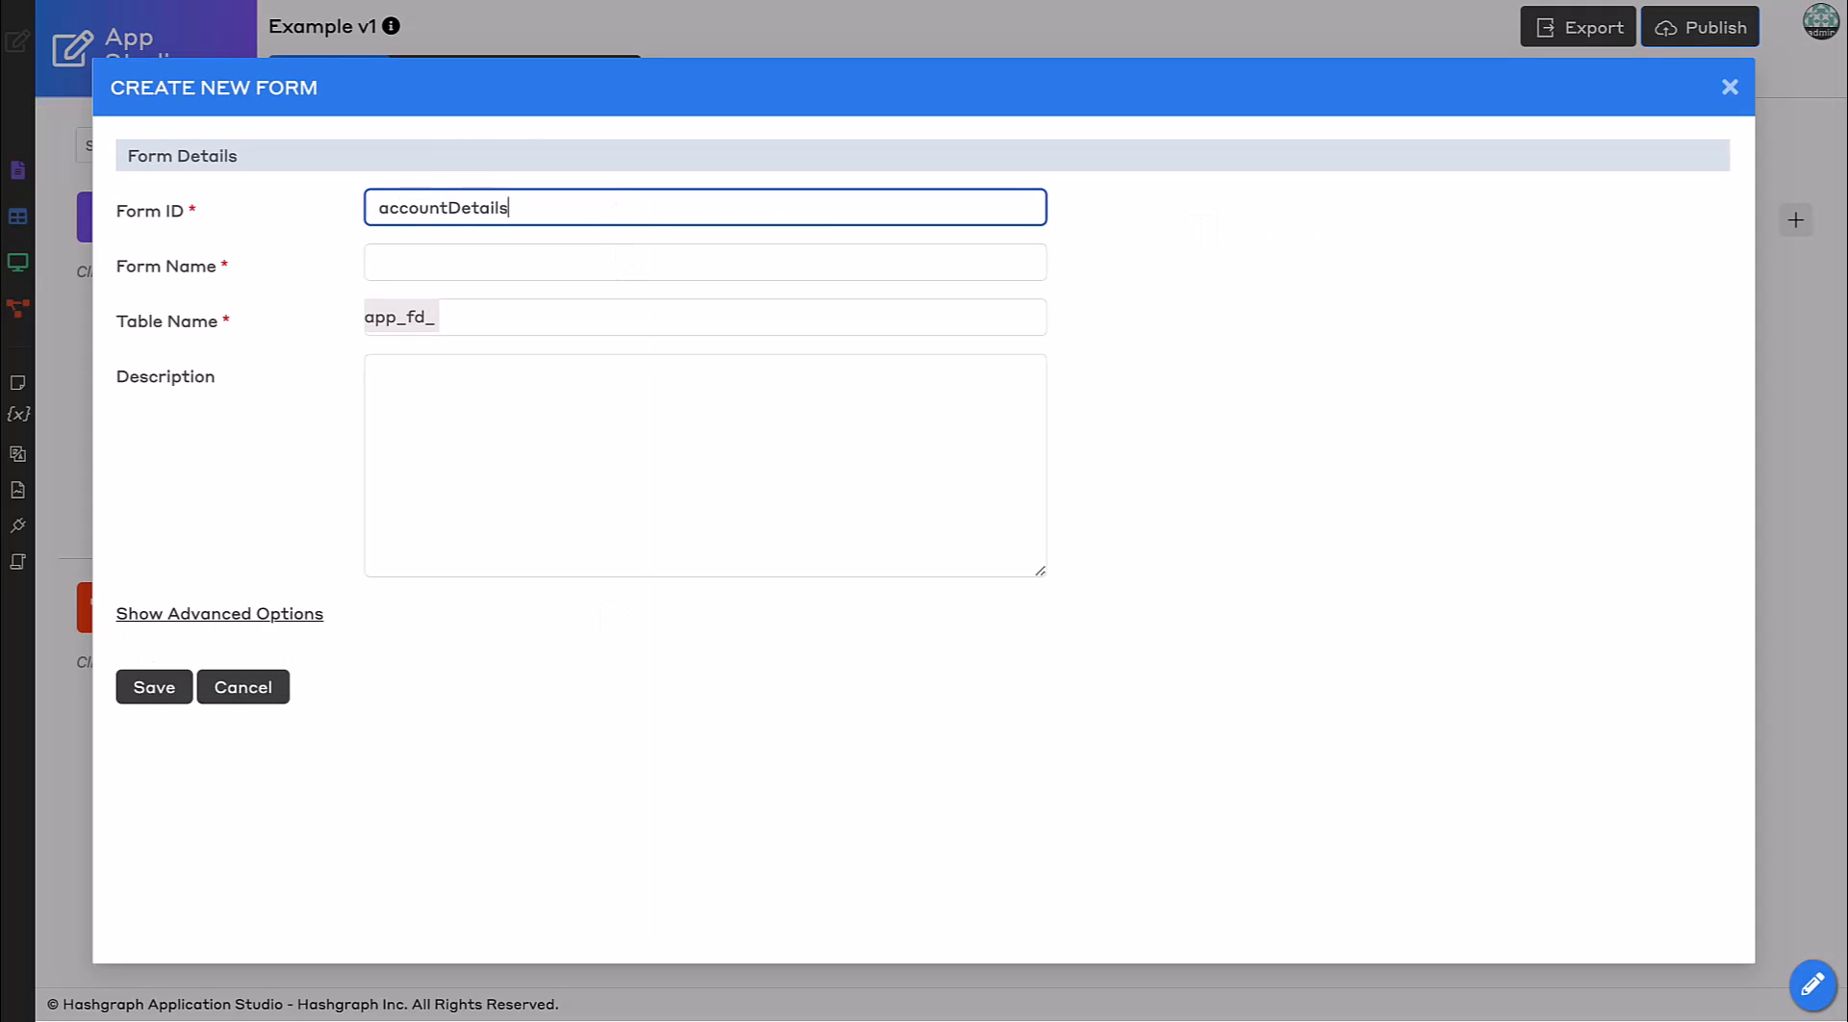
key("Tab")
type("A")
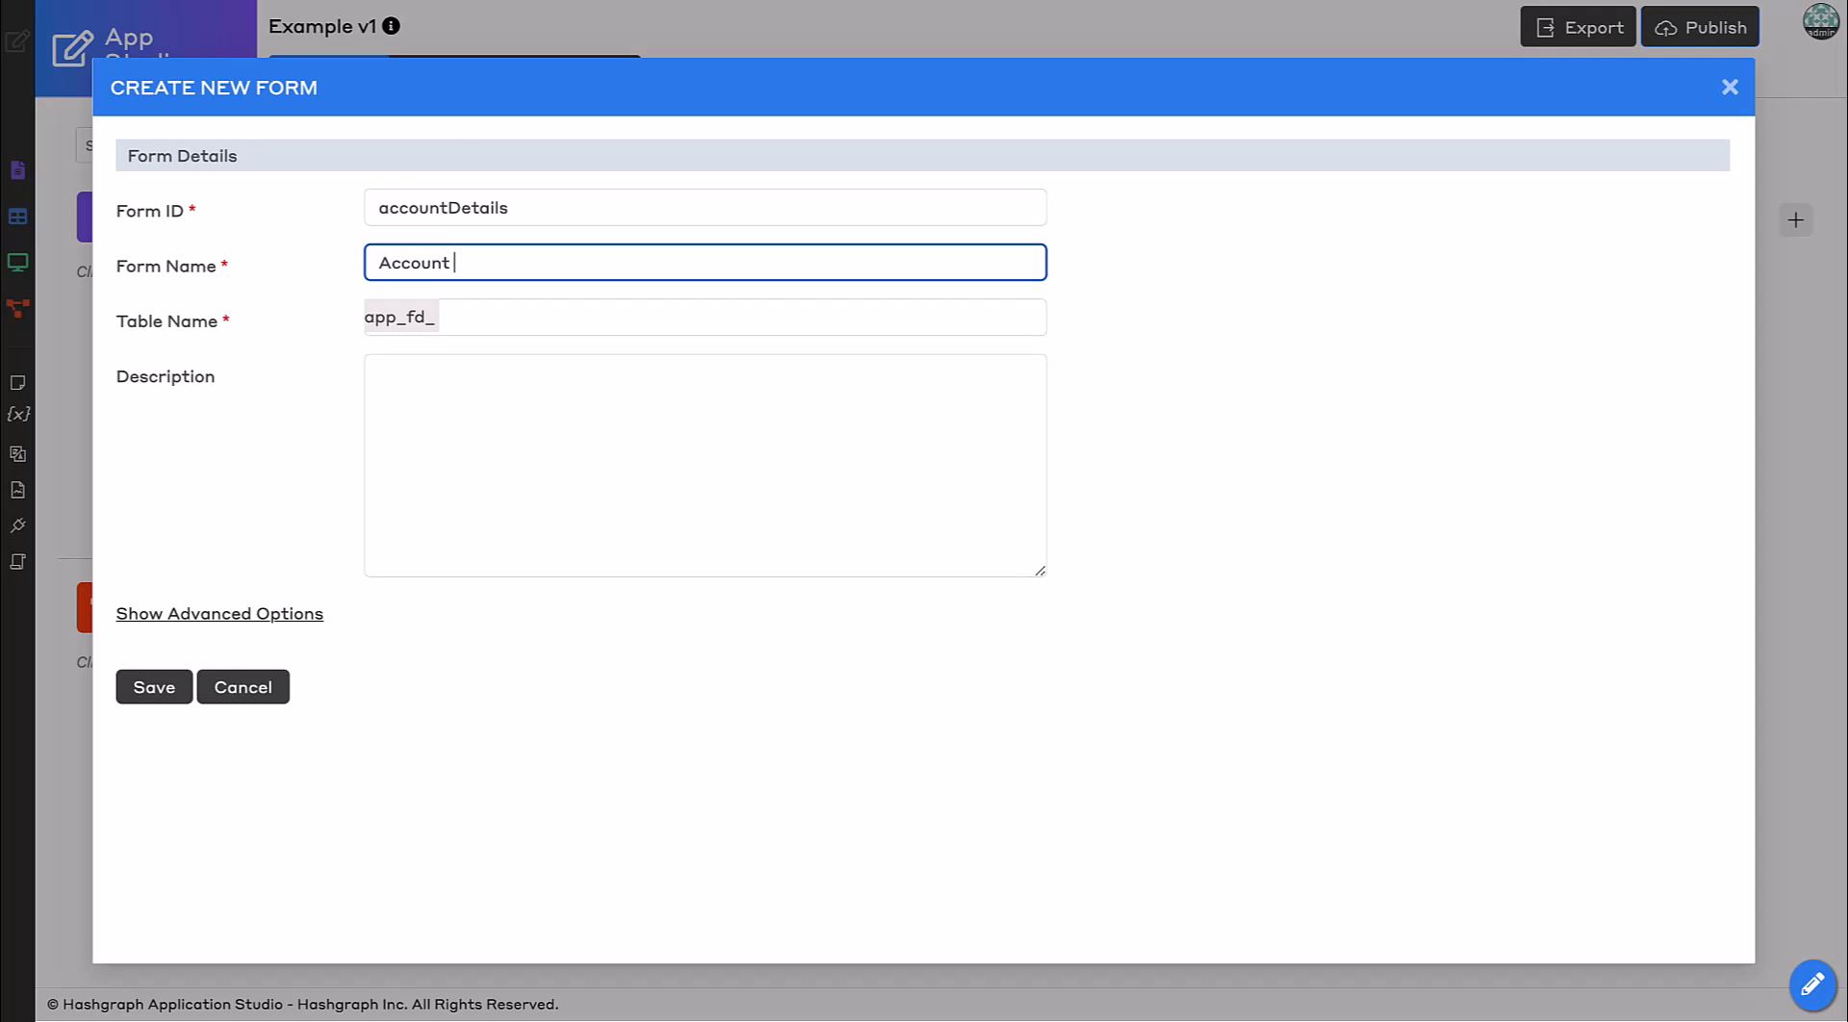
left_click(506, 309)
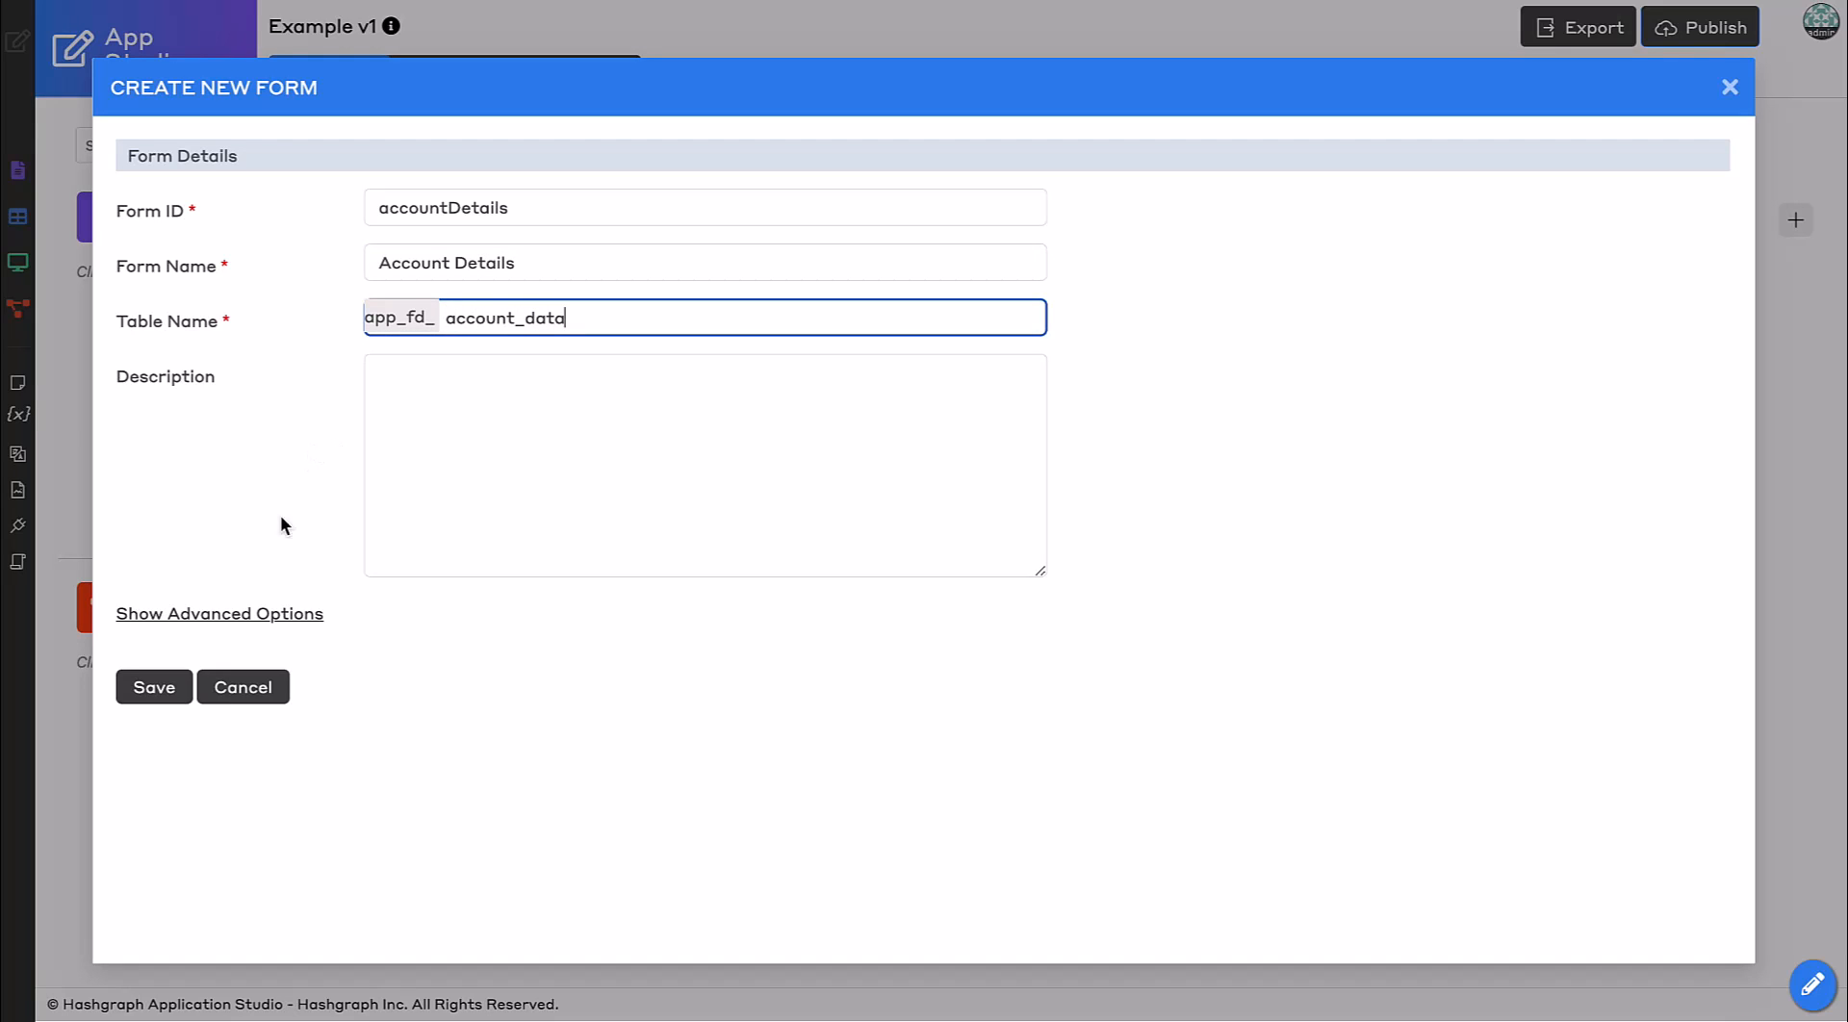
left_click(171, 694)
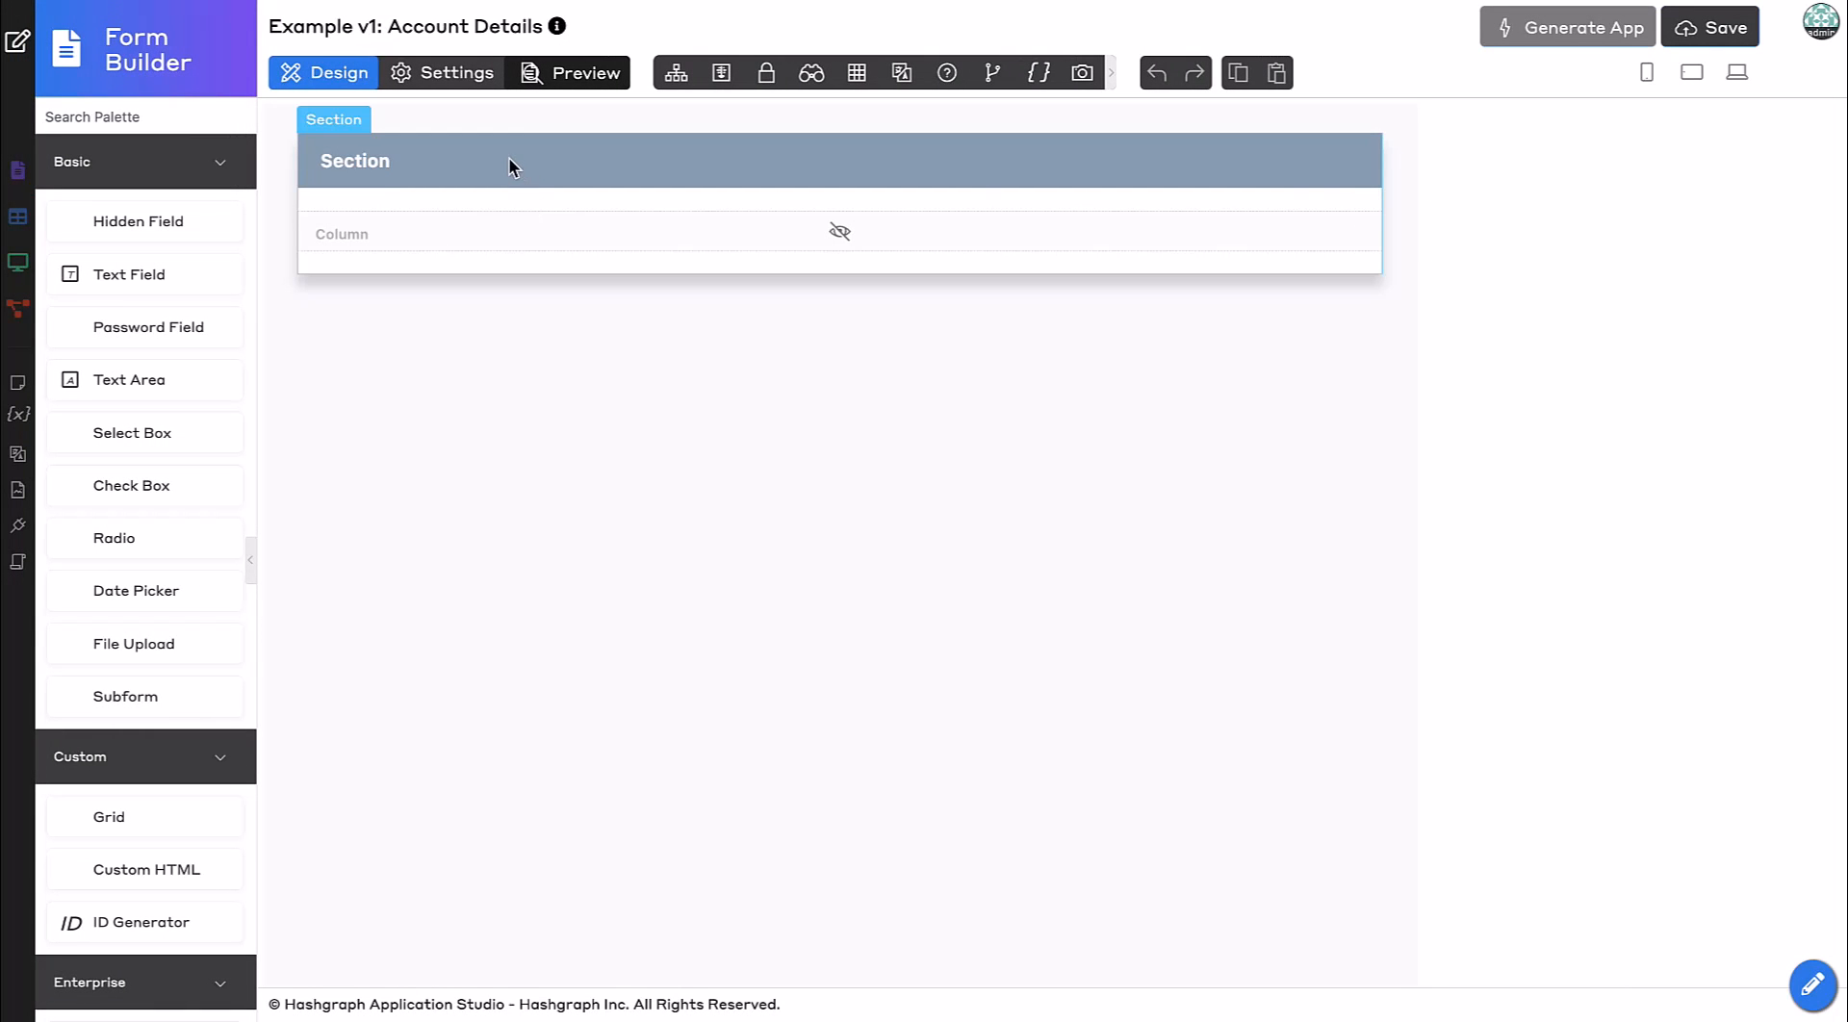
Rename the form's section label to Account Details and apply the change.
left_click(510, 172)
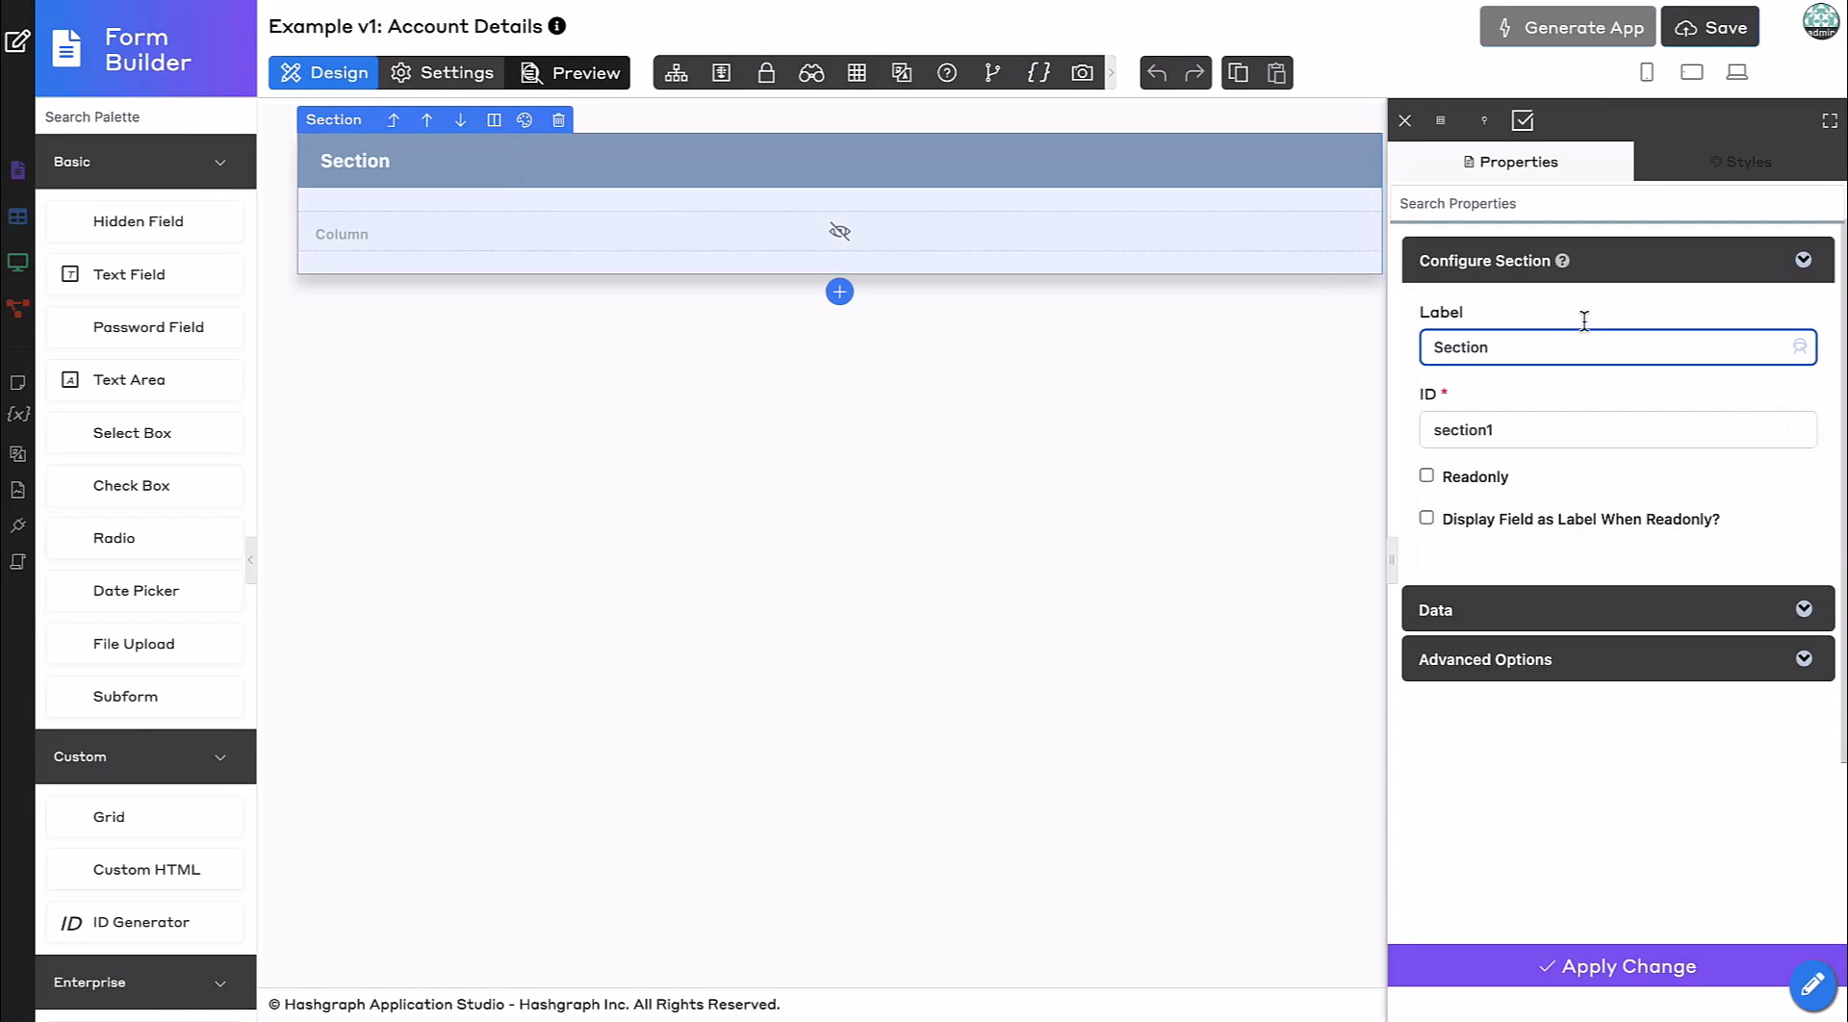
double_click(1496, 347)
type("Account Details")
left_click(1507, 953)
Add four Text Field elements into the Account Details section.
left_click_drag(135, 274, 418, 247)
left_click_drag(212, 272, 532, 252)
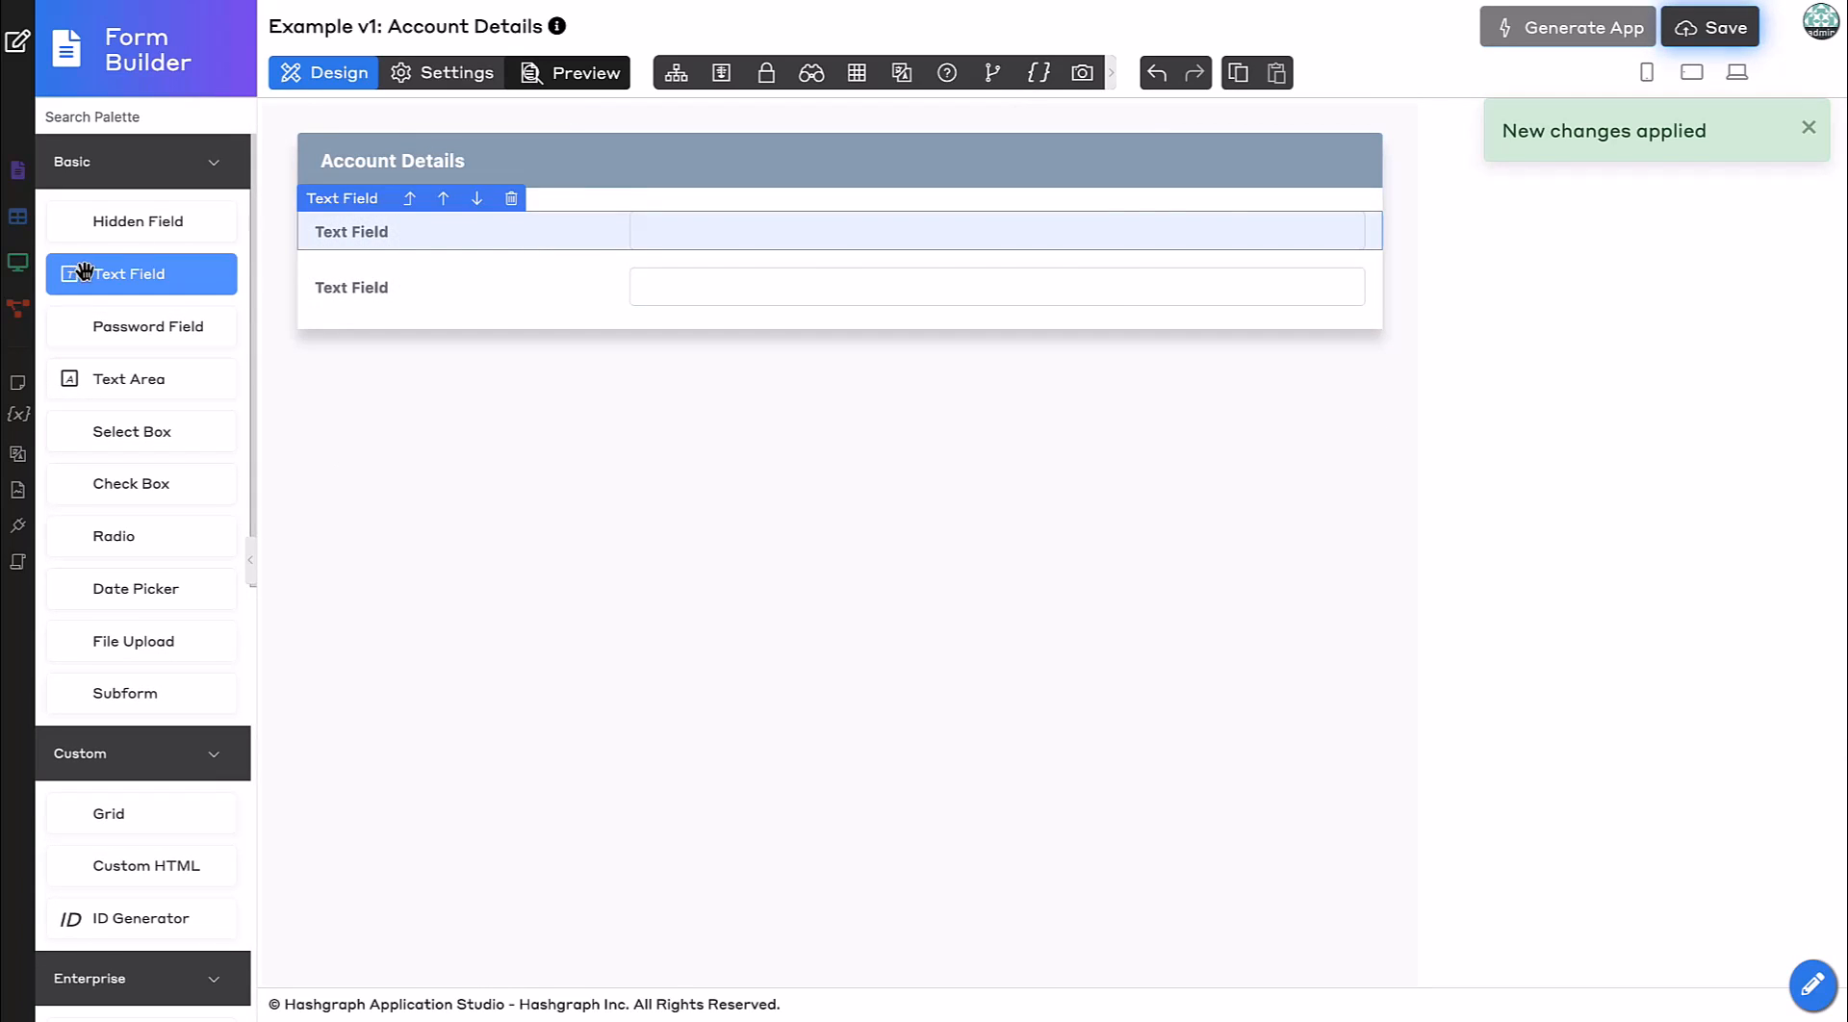
left_click_drag(96, 273, 387, 271)
left_click_drag(189, 276, 550, 289)
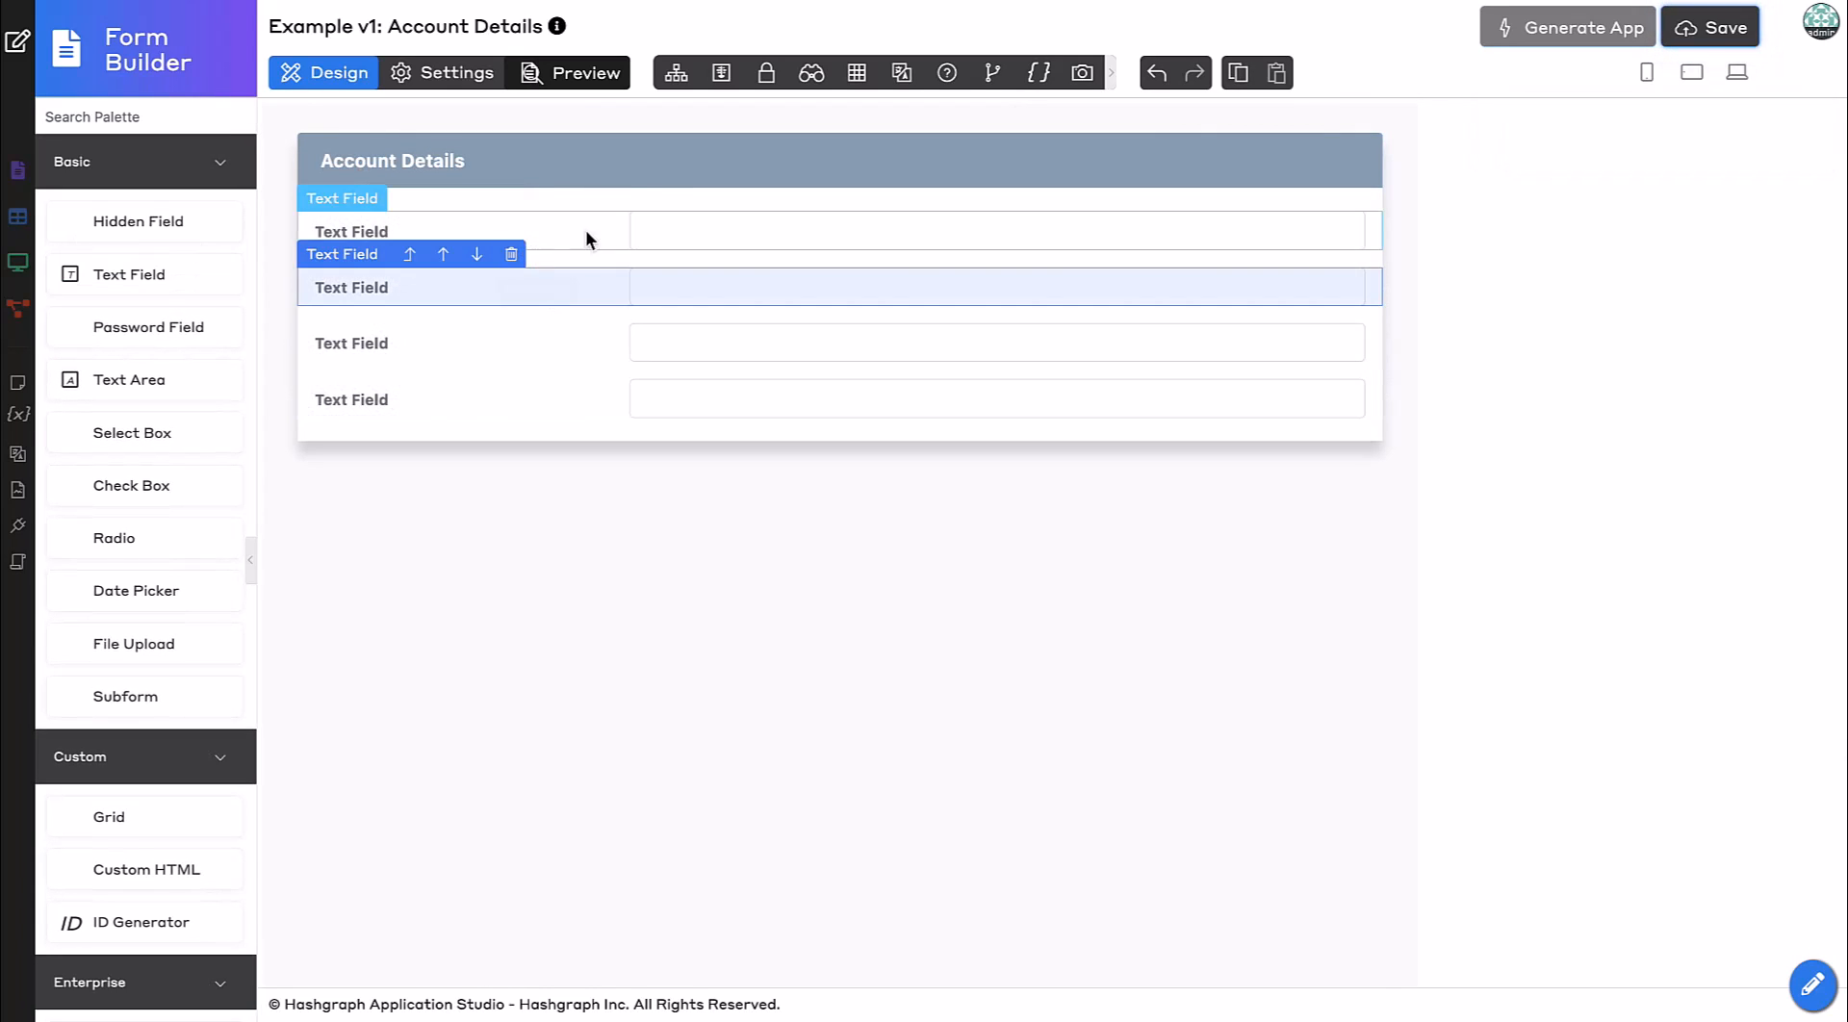
Set the first text field's label to Account ID and its ID to id, then apply.
left_click(592, 233)
triple_click(1542, 345)
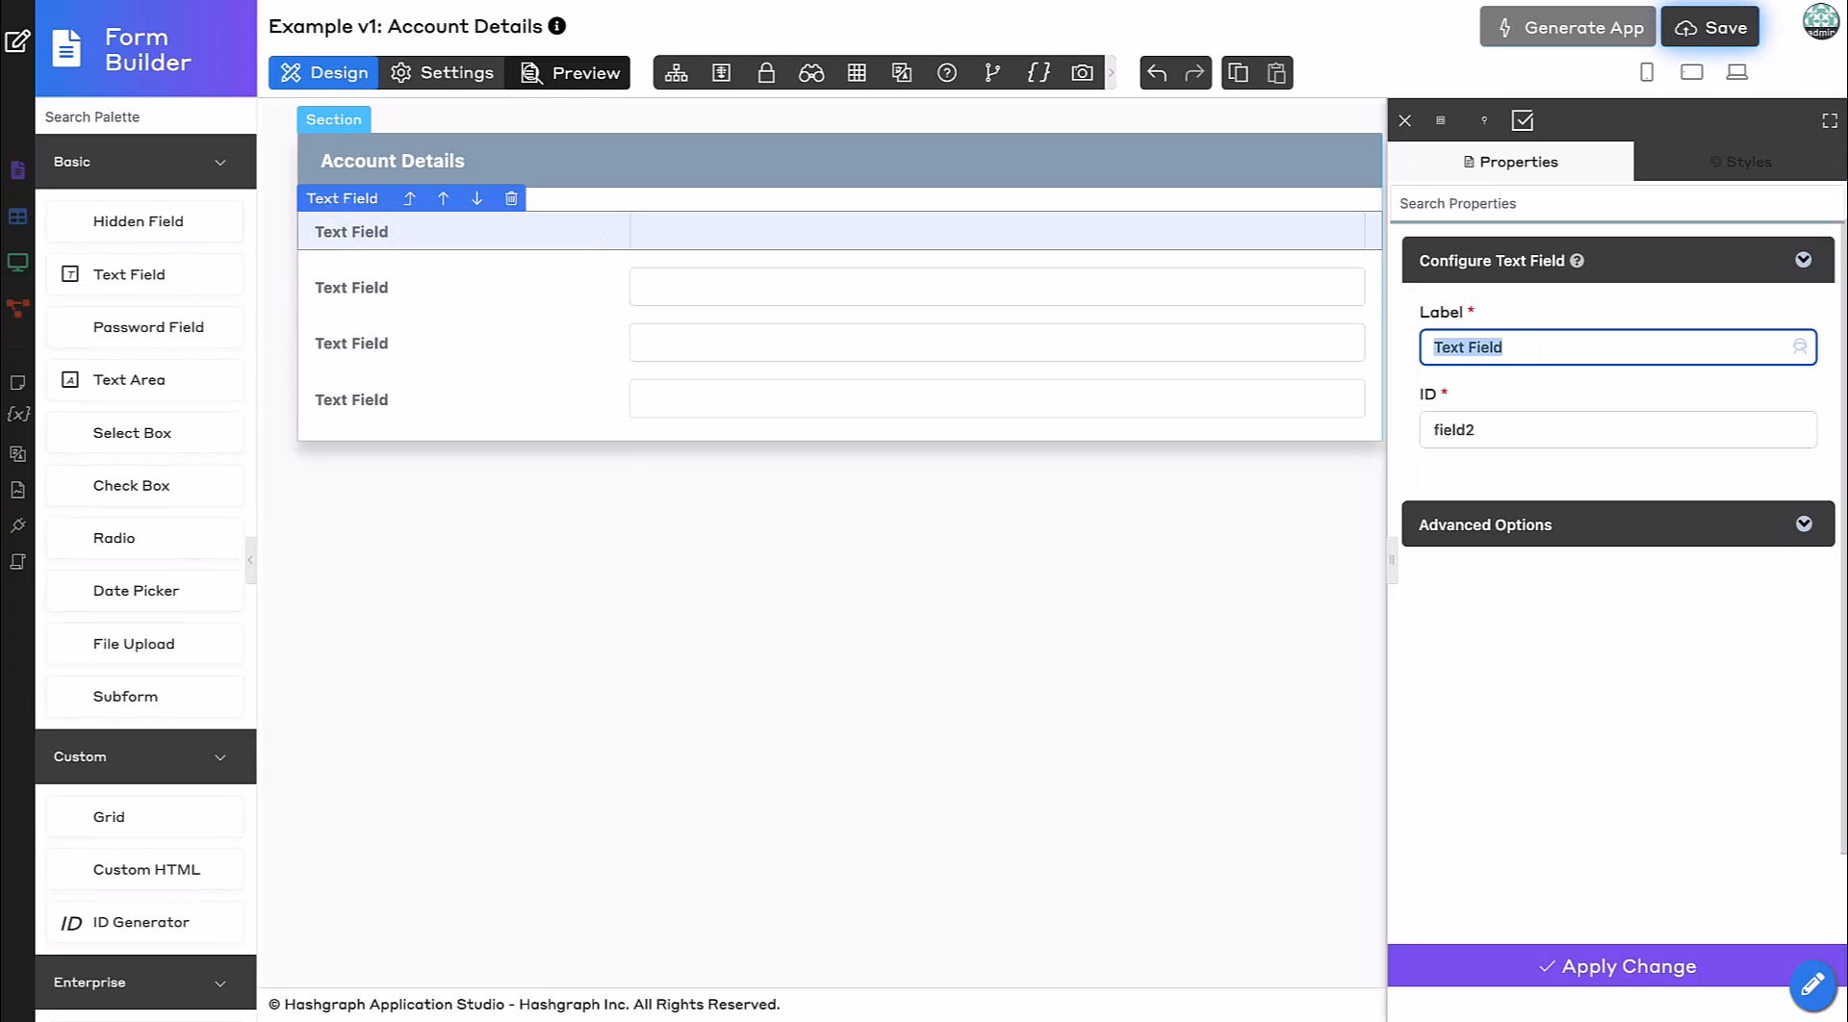
type("Account ID")
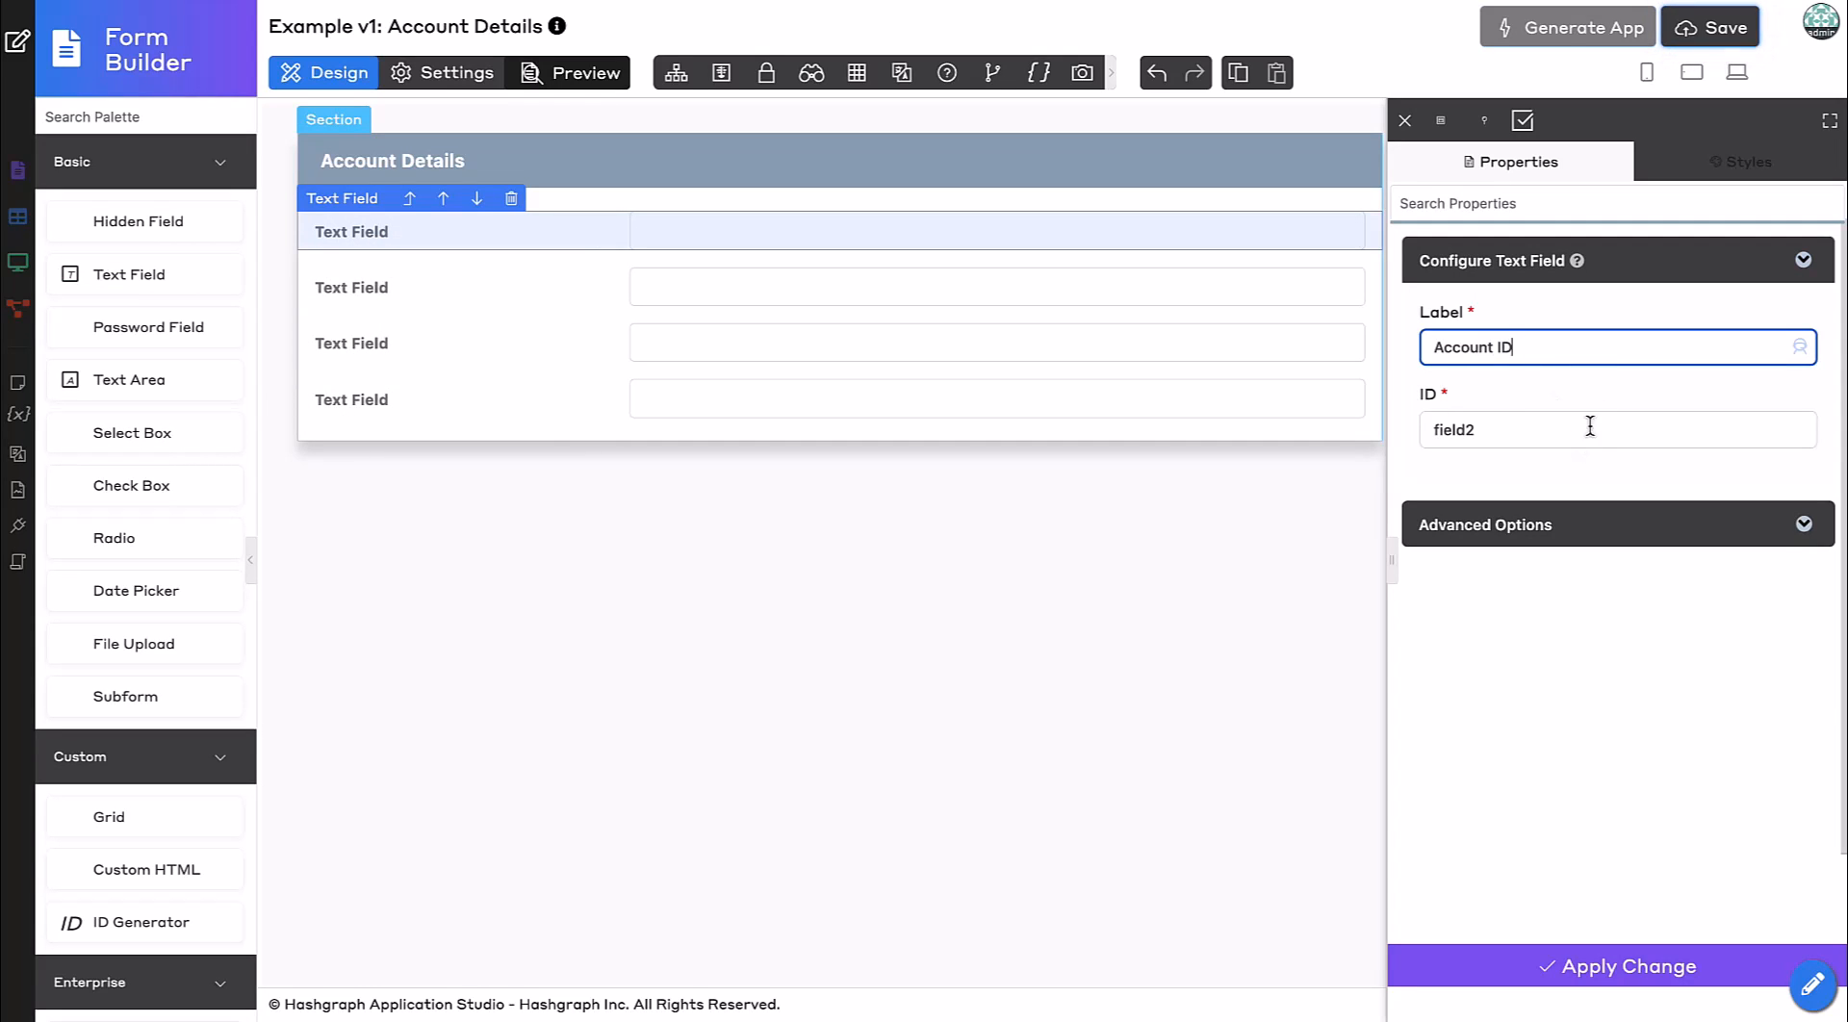
left_click(1551, 434)
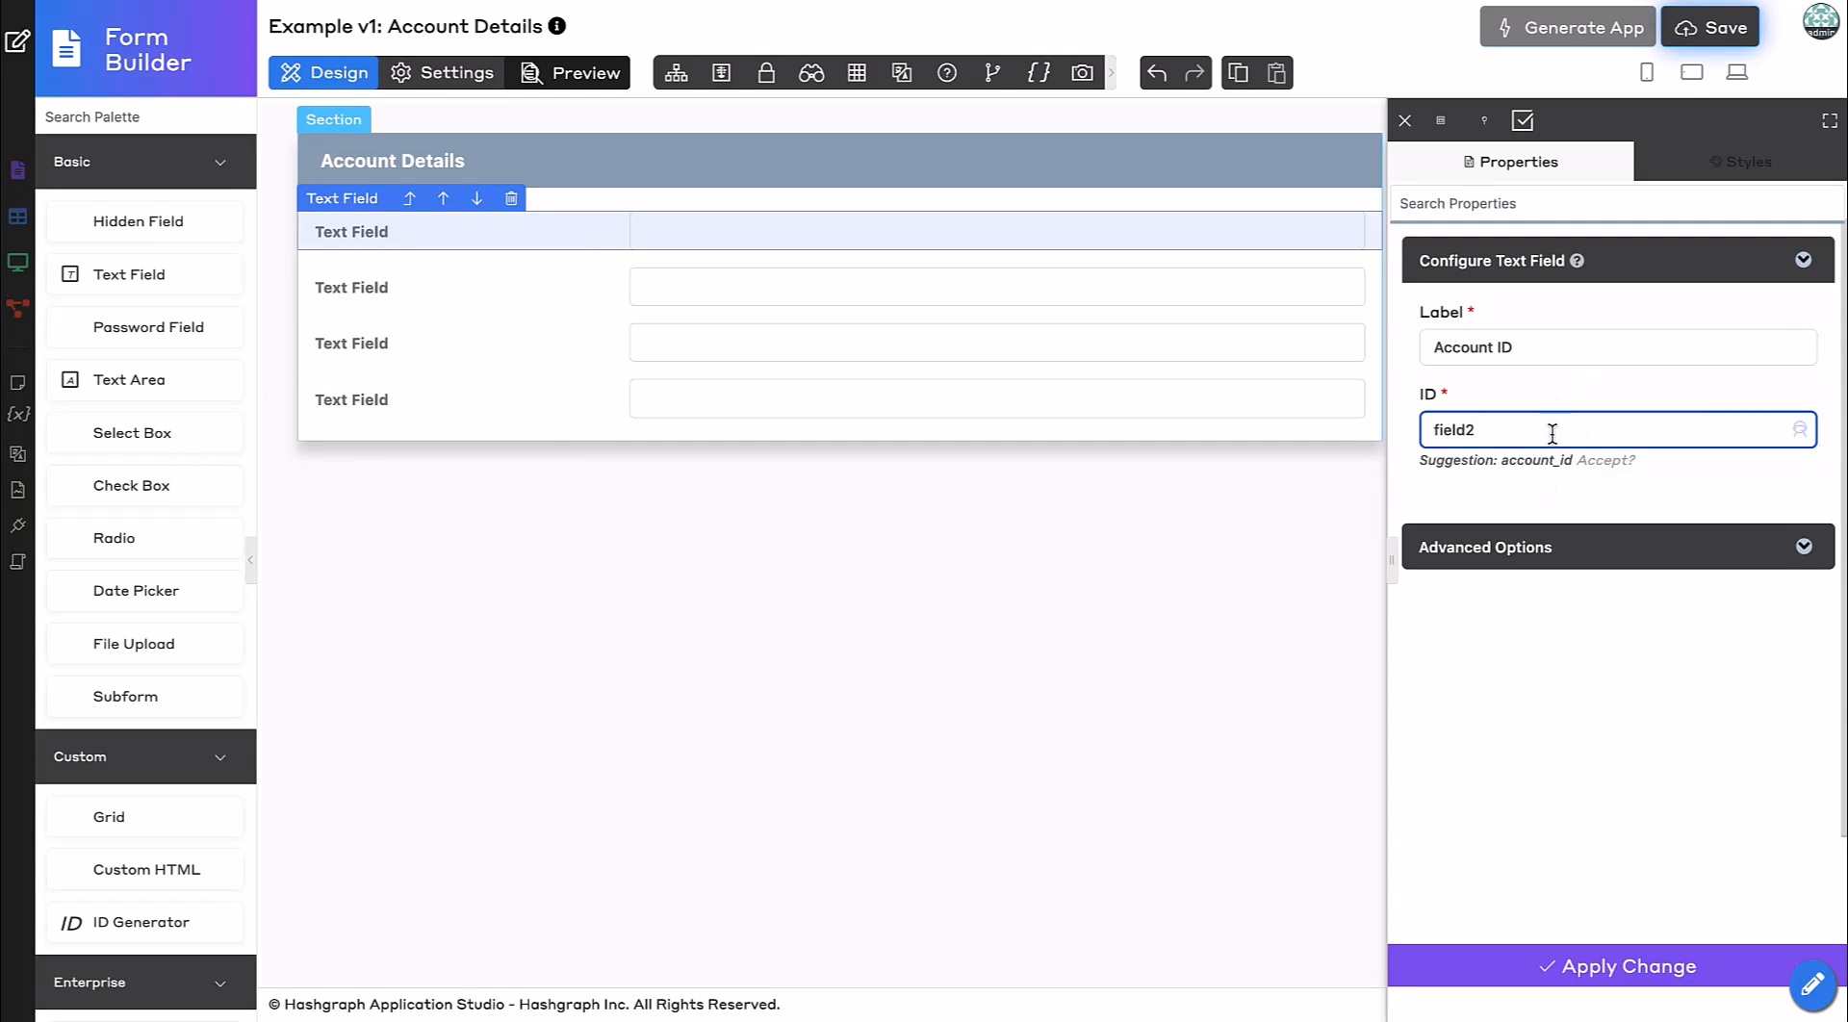
key("ctrl+a")
type("id")
left_click(1570, 970)
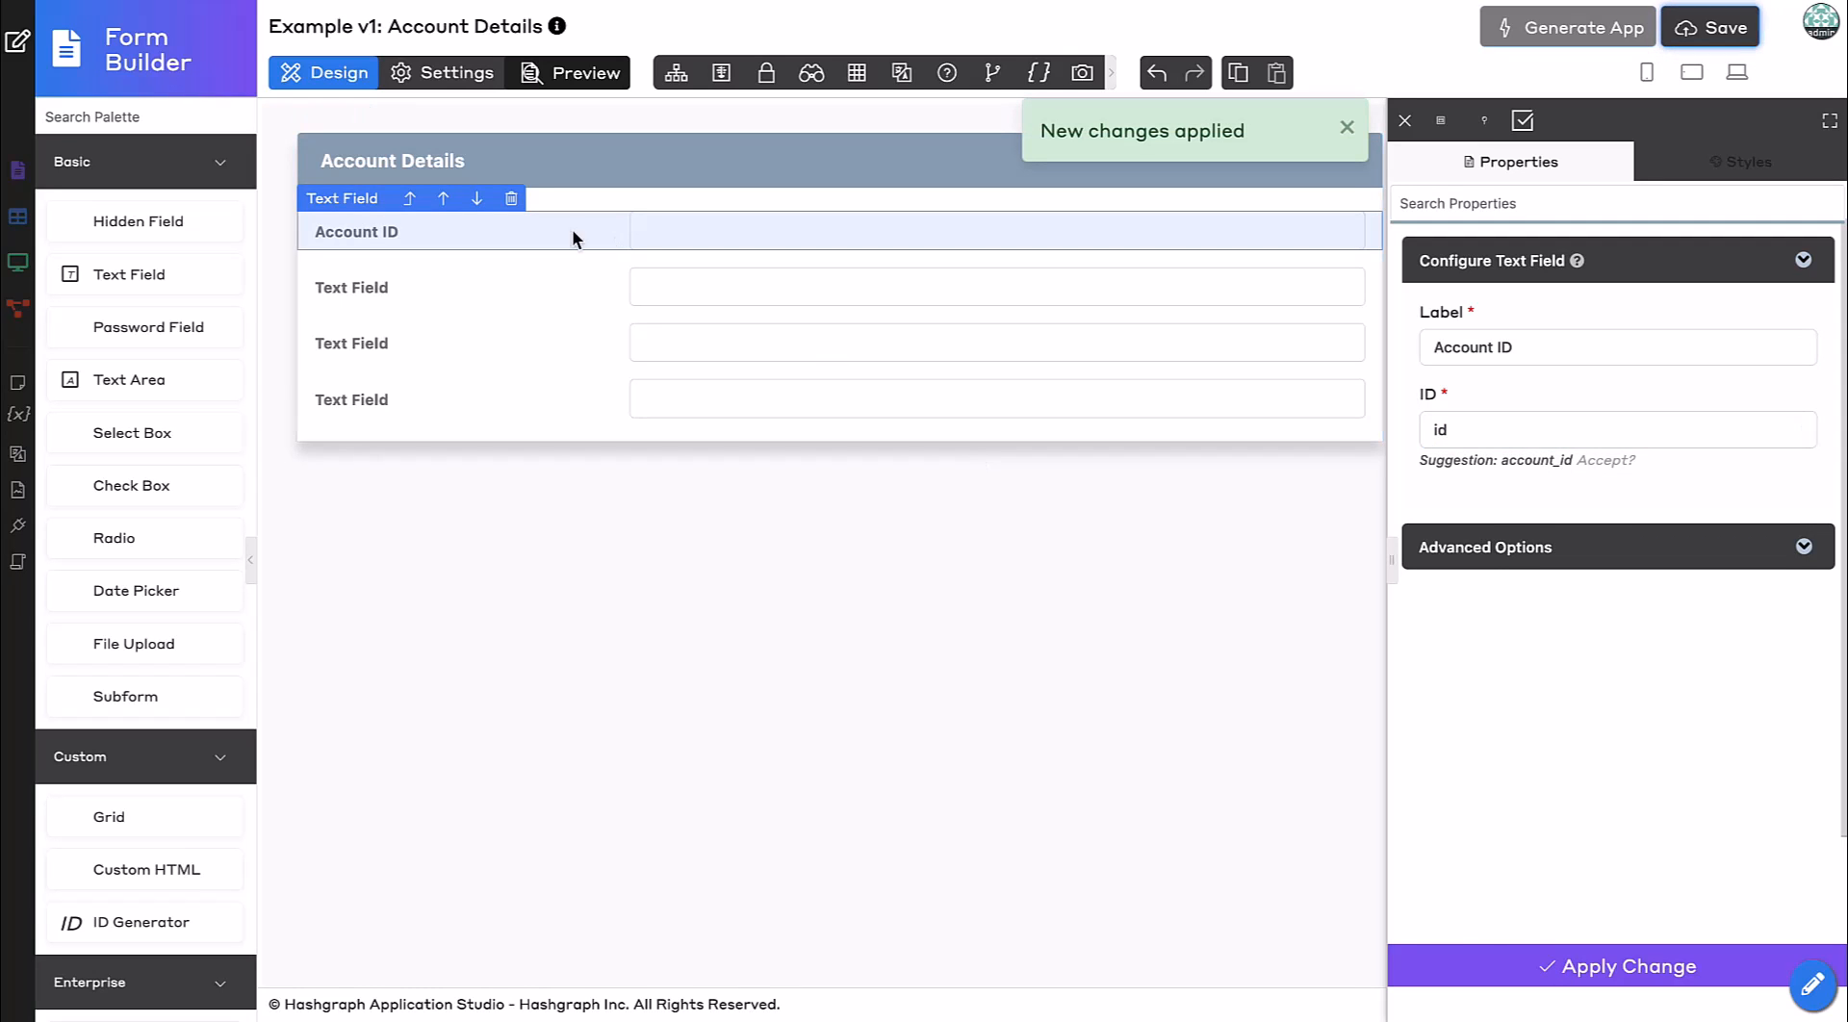
Label the second text field Mnemonic Phrase, accept the suggested ID mnemonic_phrase, and apply.
left_click(487, 289)
key("ctrl+a")
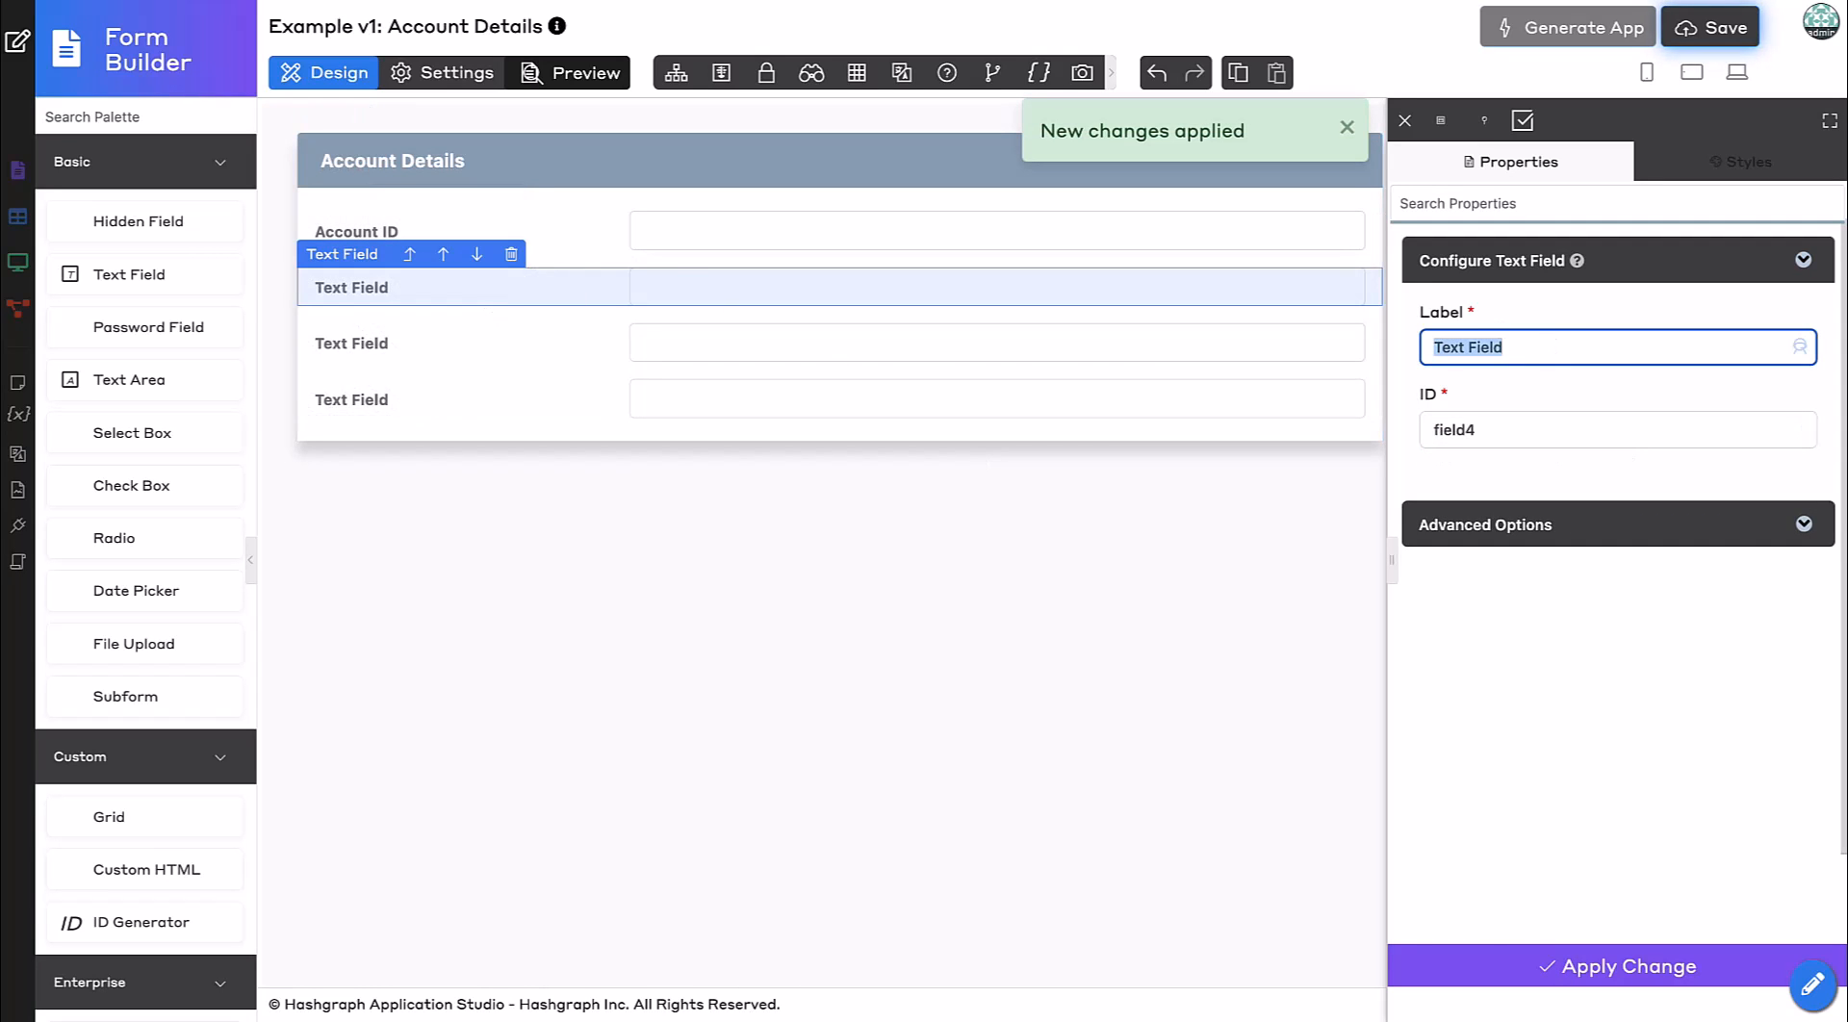
type("Mnemonic Phrase")
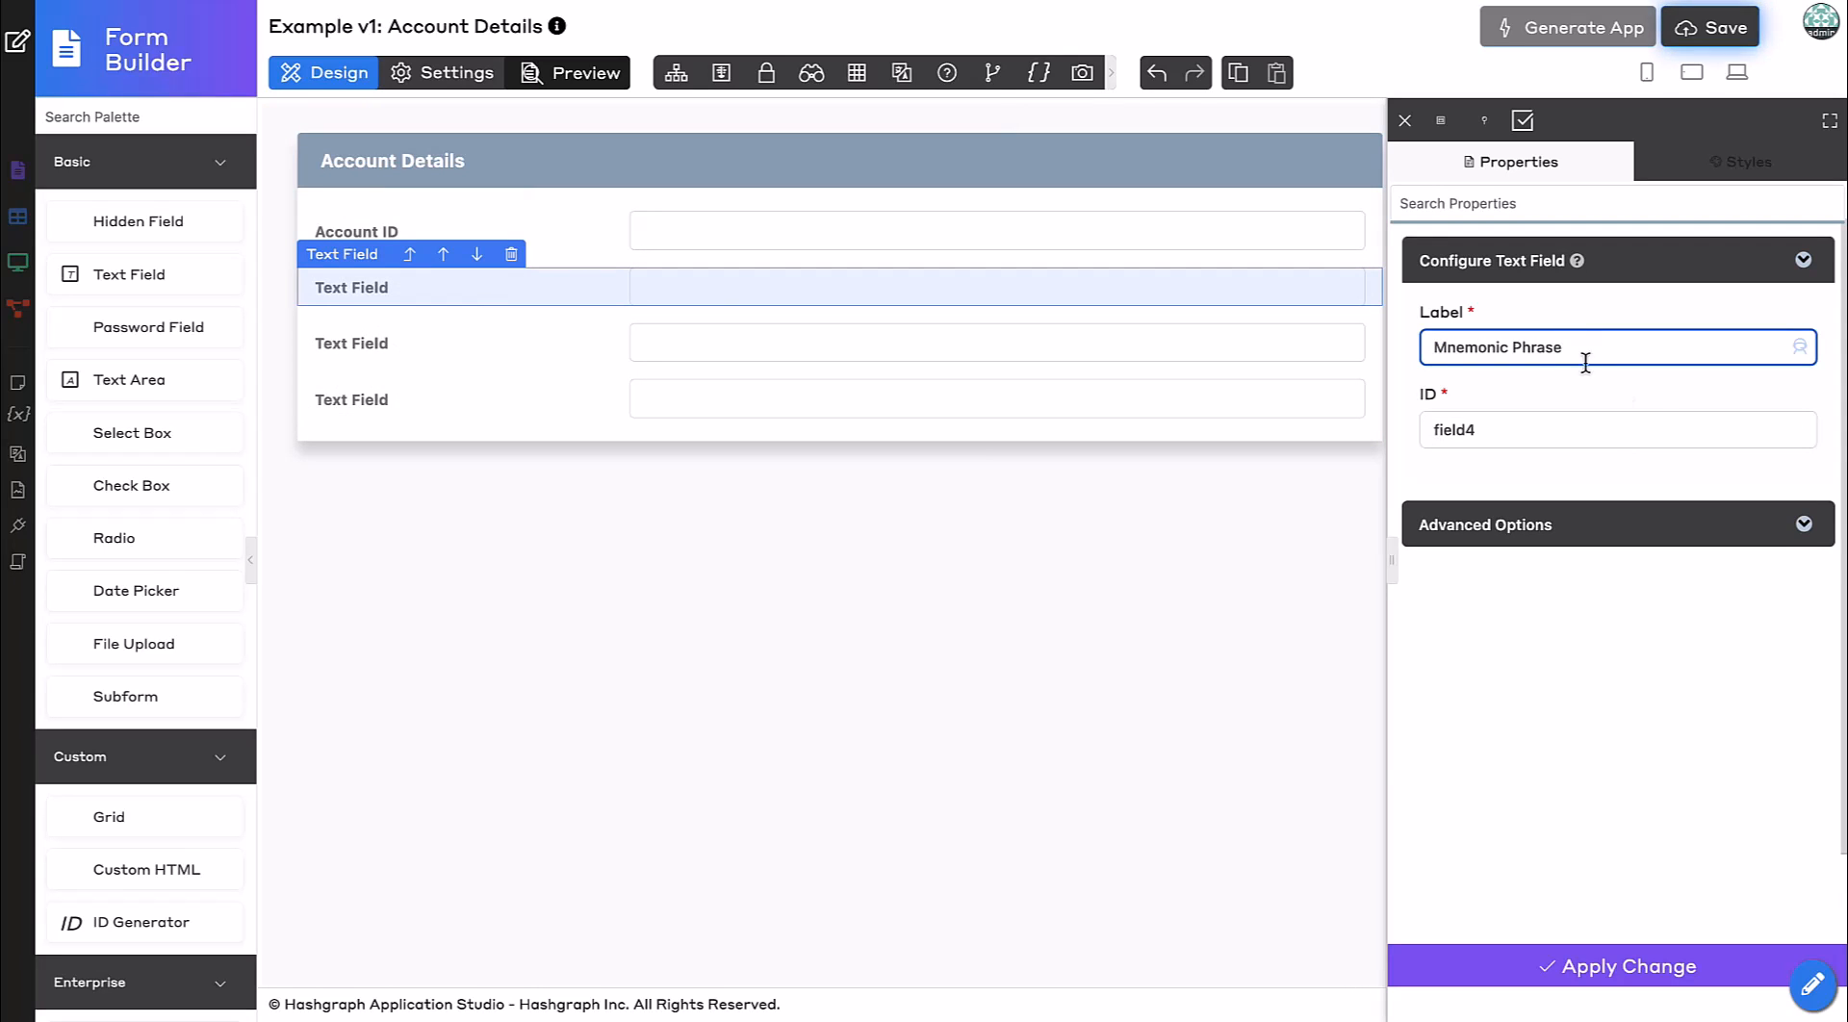
left_click(1650, 405)
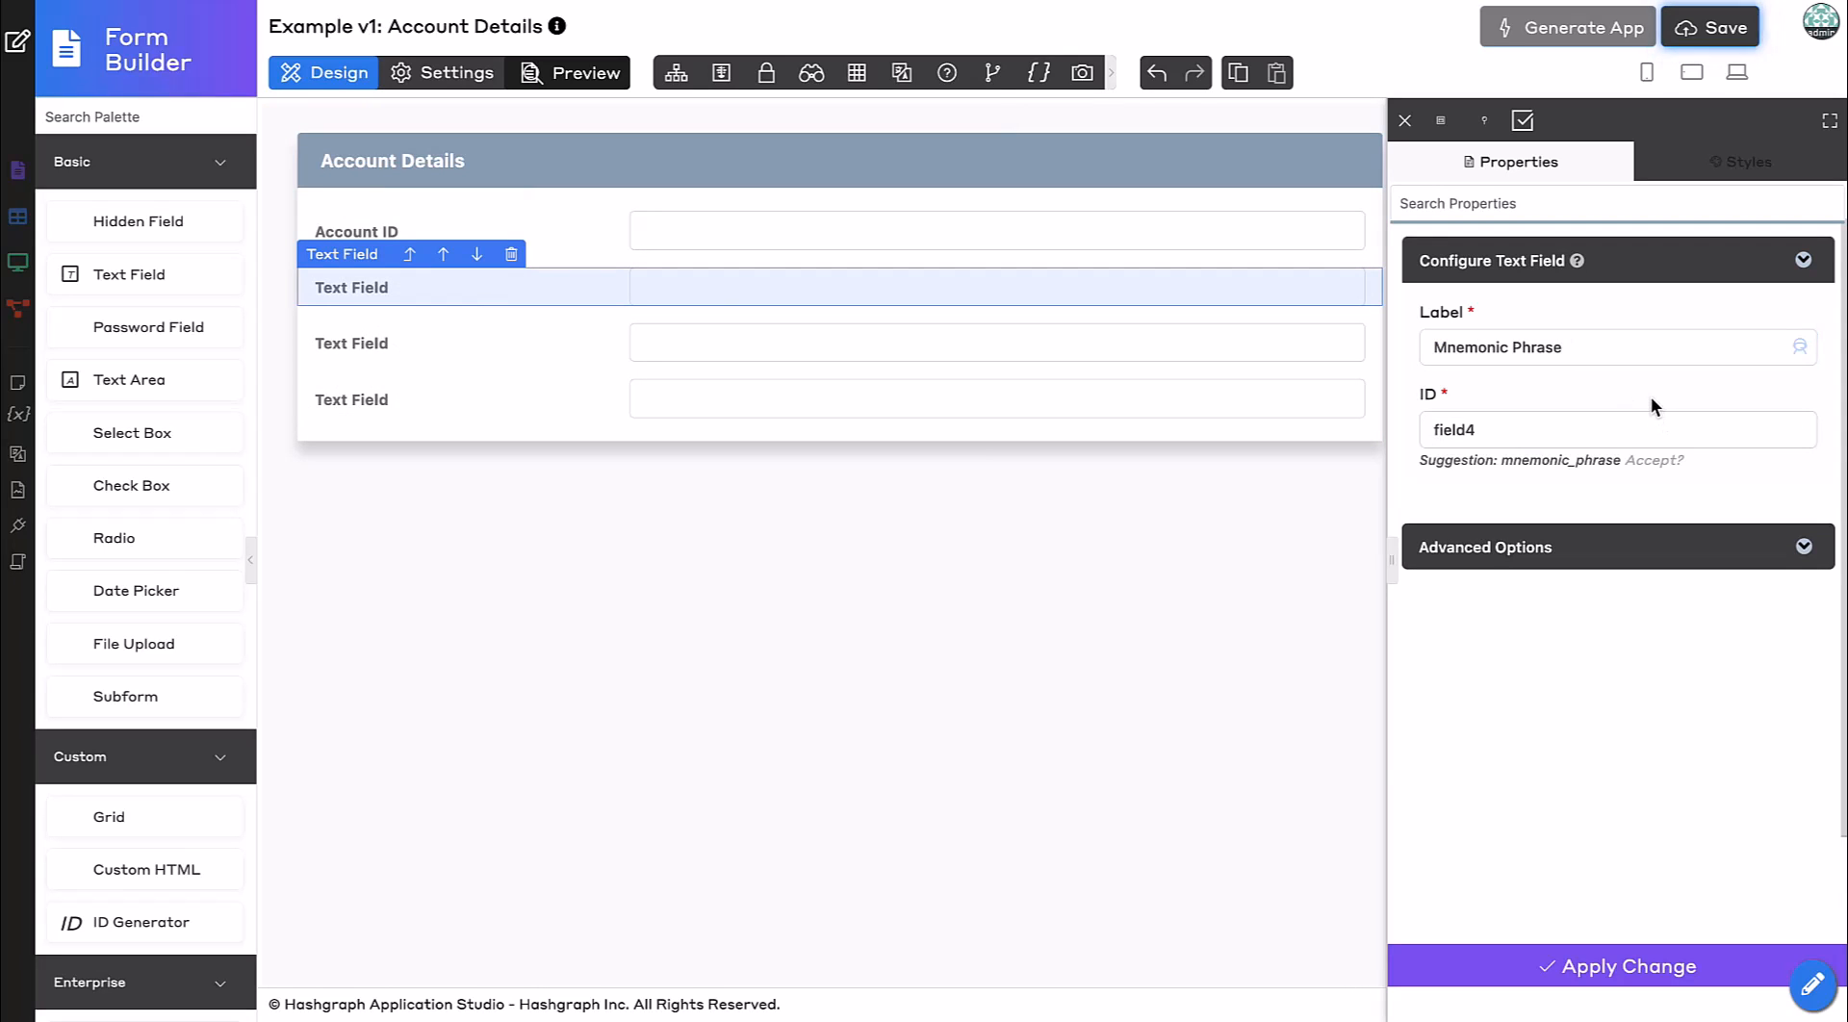
left_click(1649, 461)
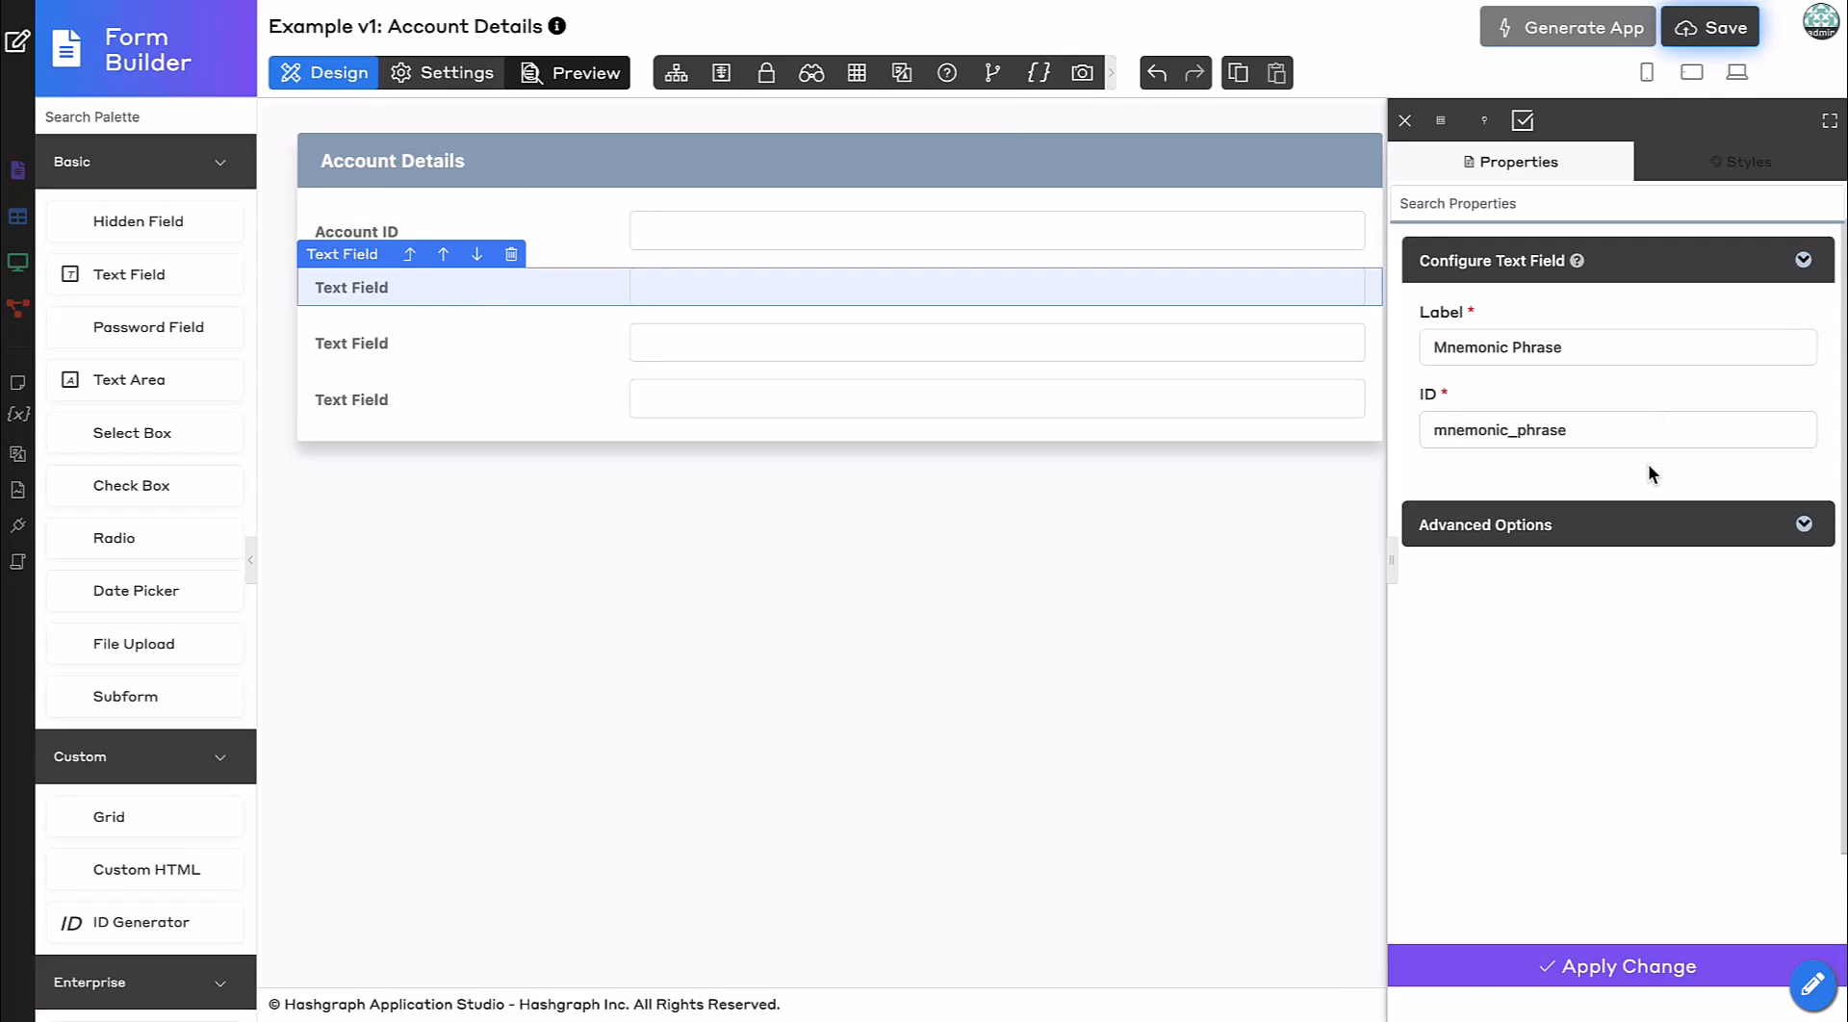
left_click(1475, 966)
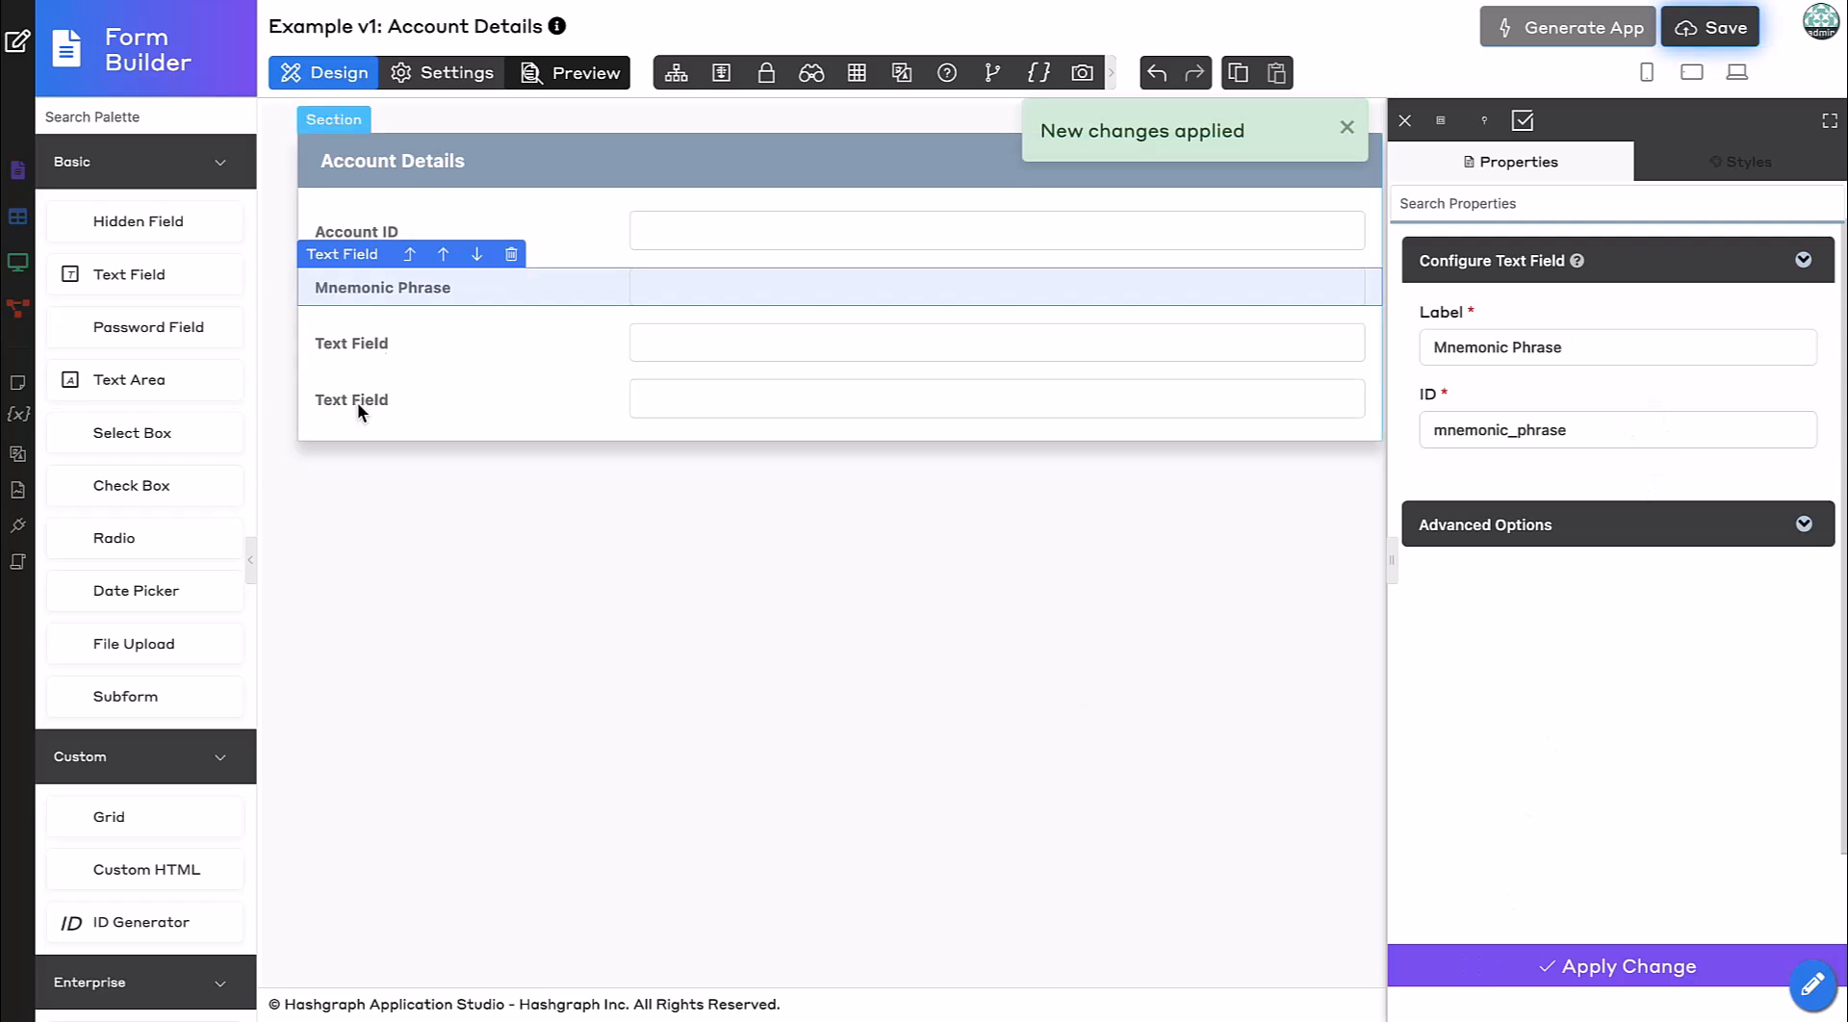
Label the third text field Account Owner, accept the suggested ID account_owner, and apply.
left_click(454, 343)
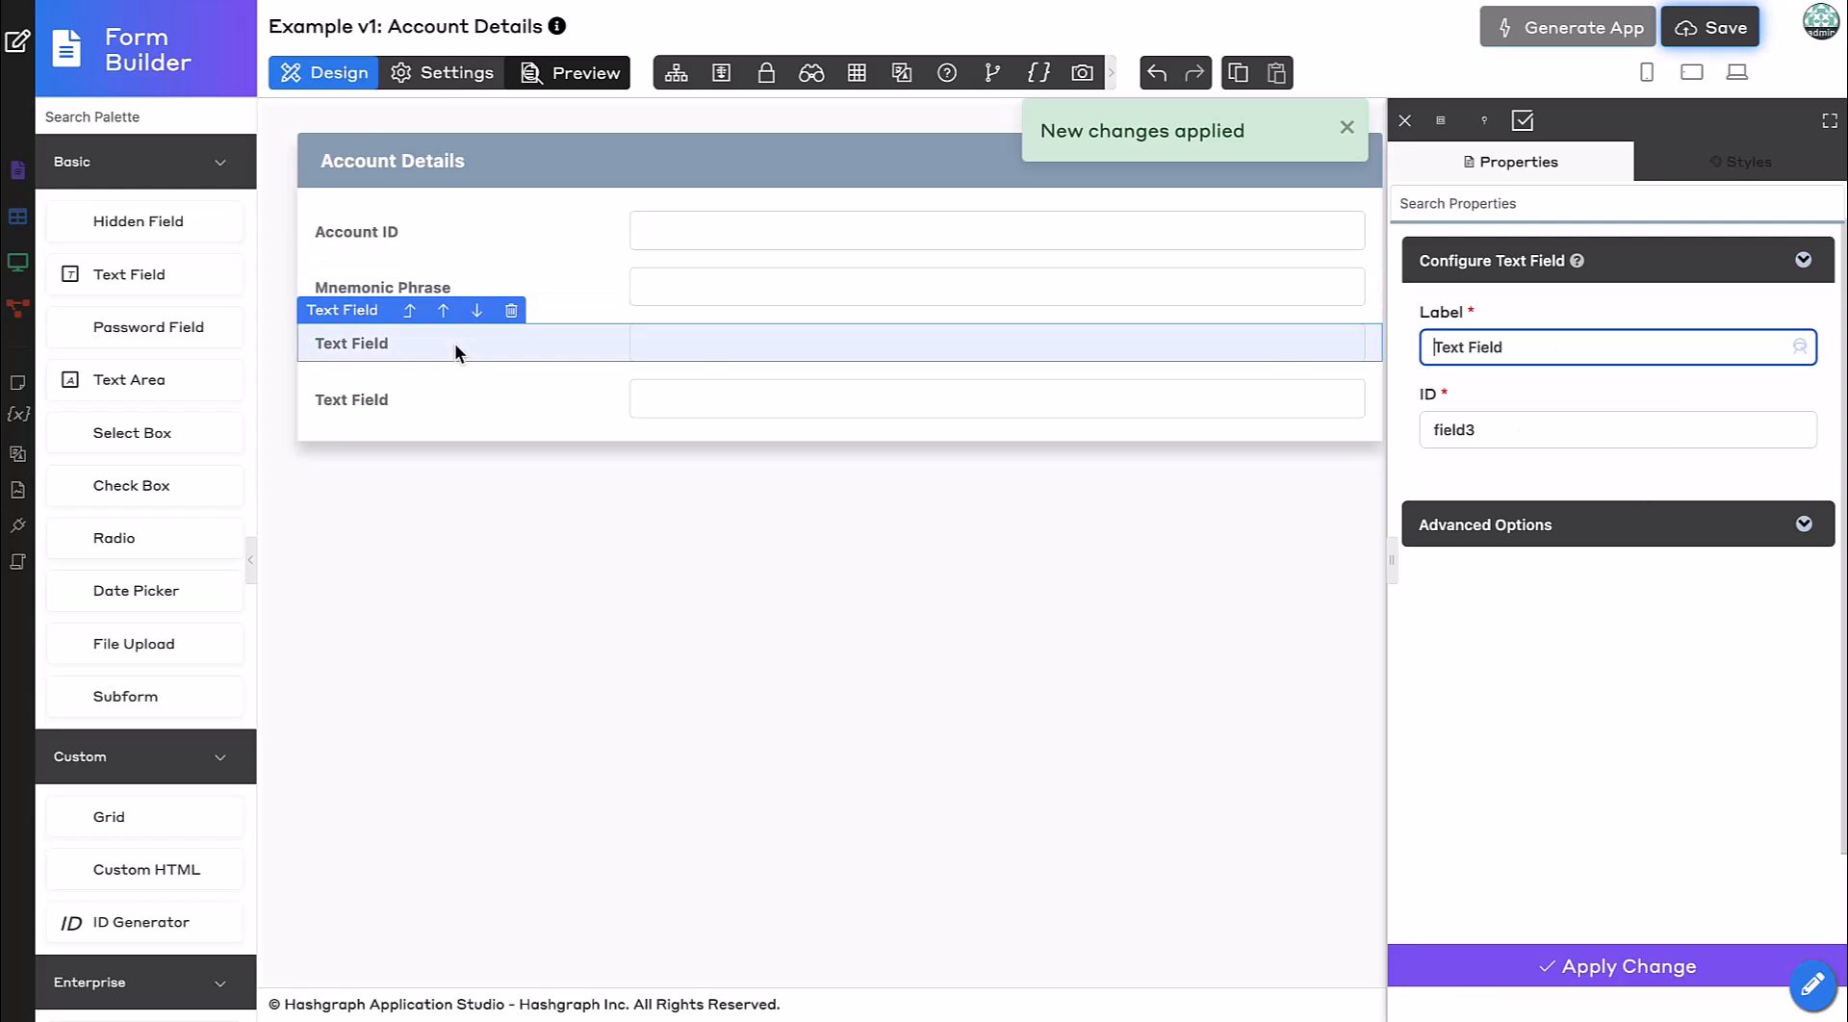
triple_click(1525, 348)
type("Ac")
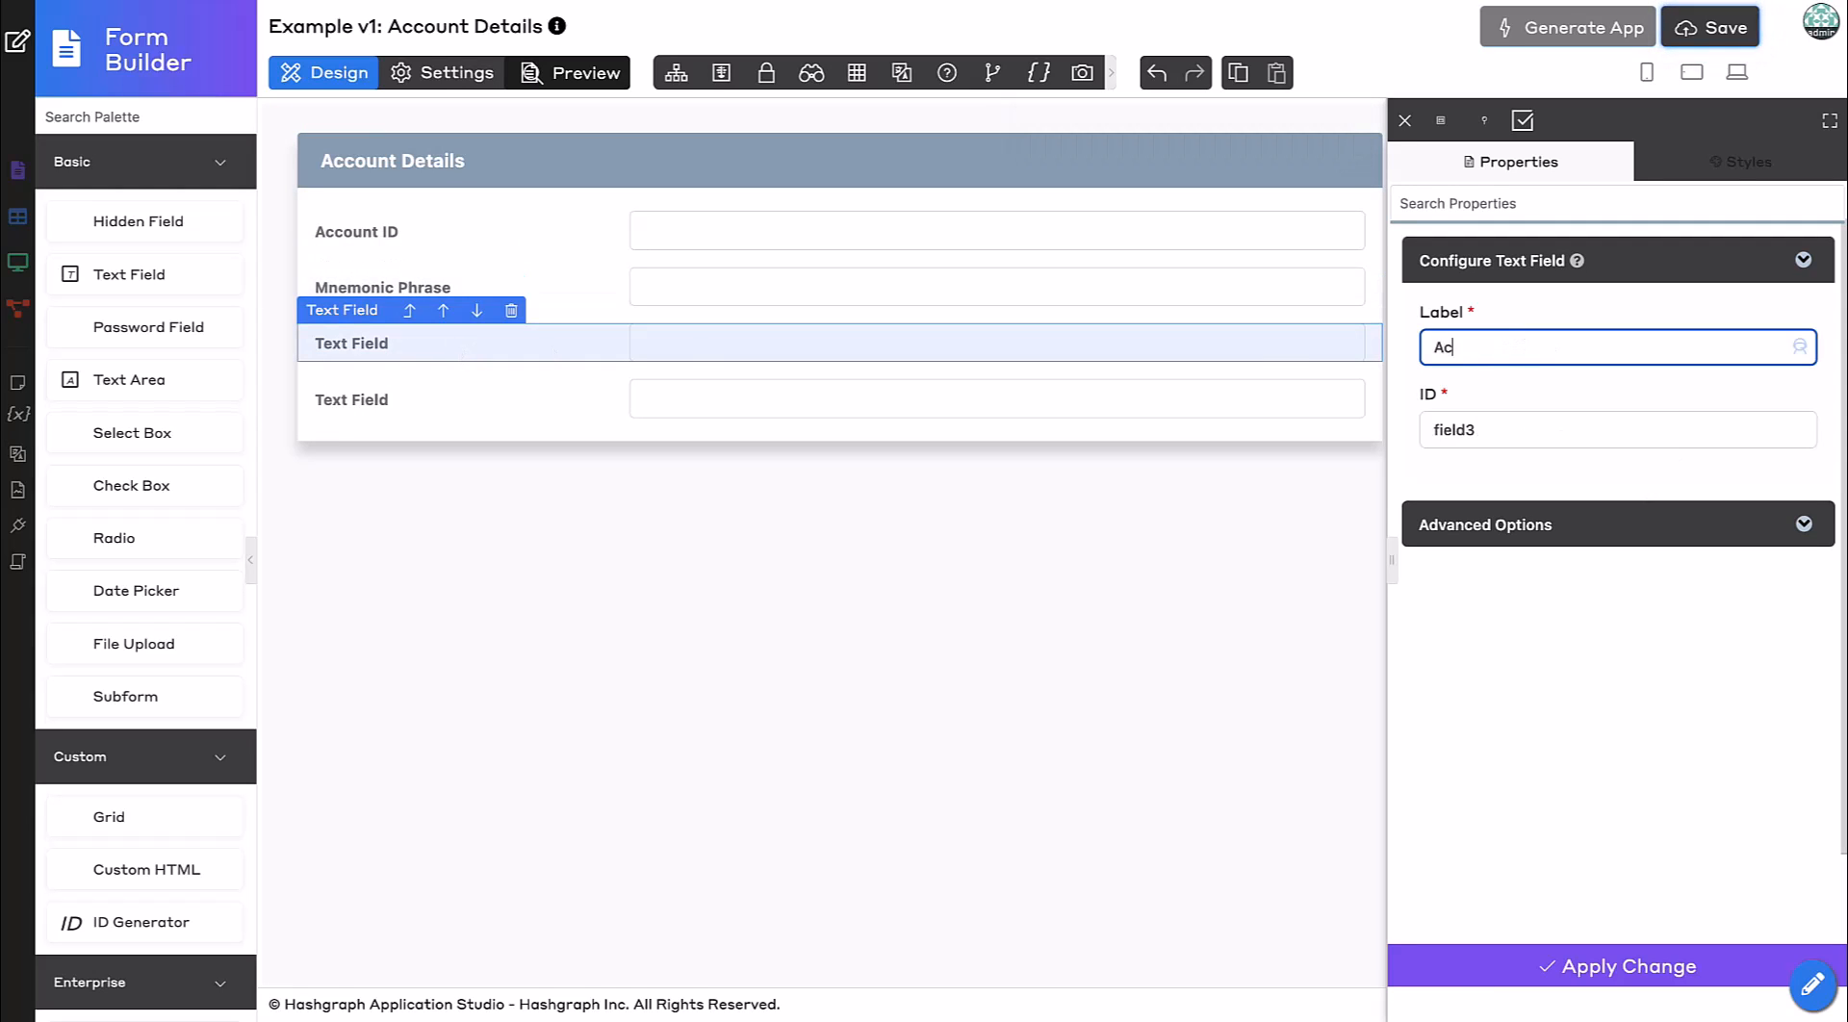
type("count Owner")
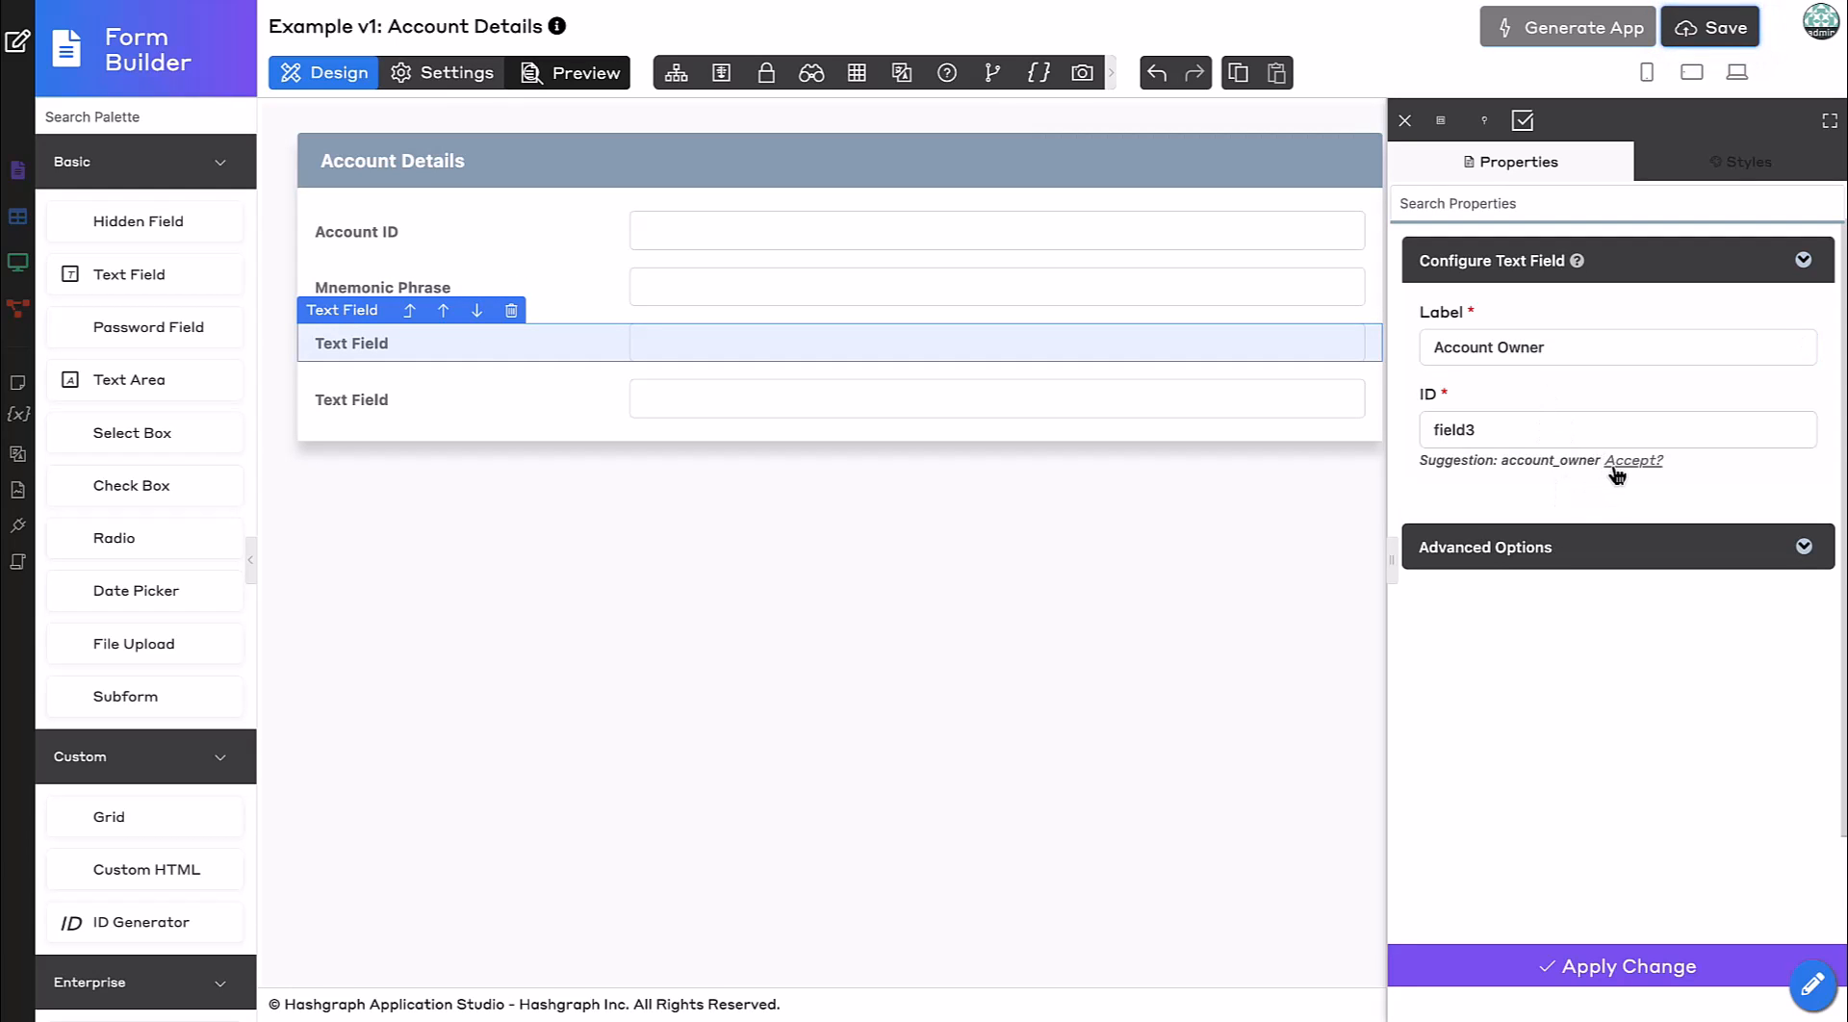
left_click(1617, 469)
left_click(1493, 967)
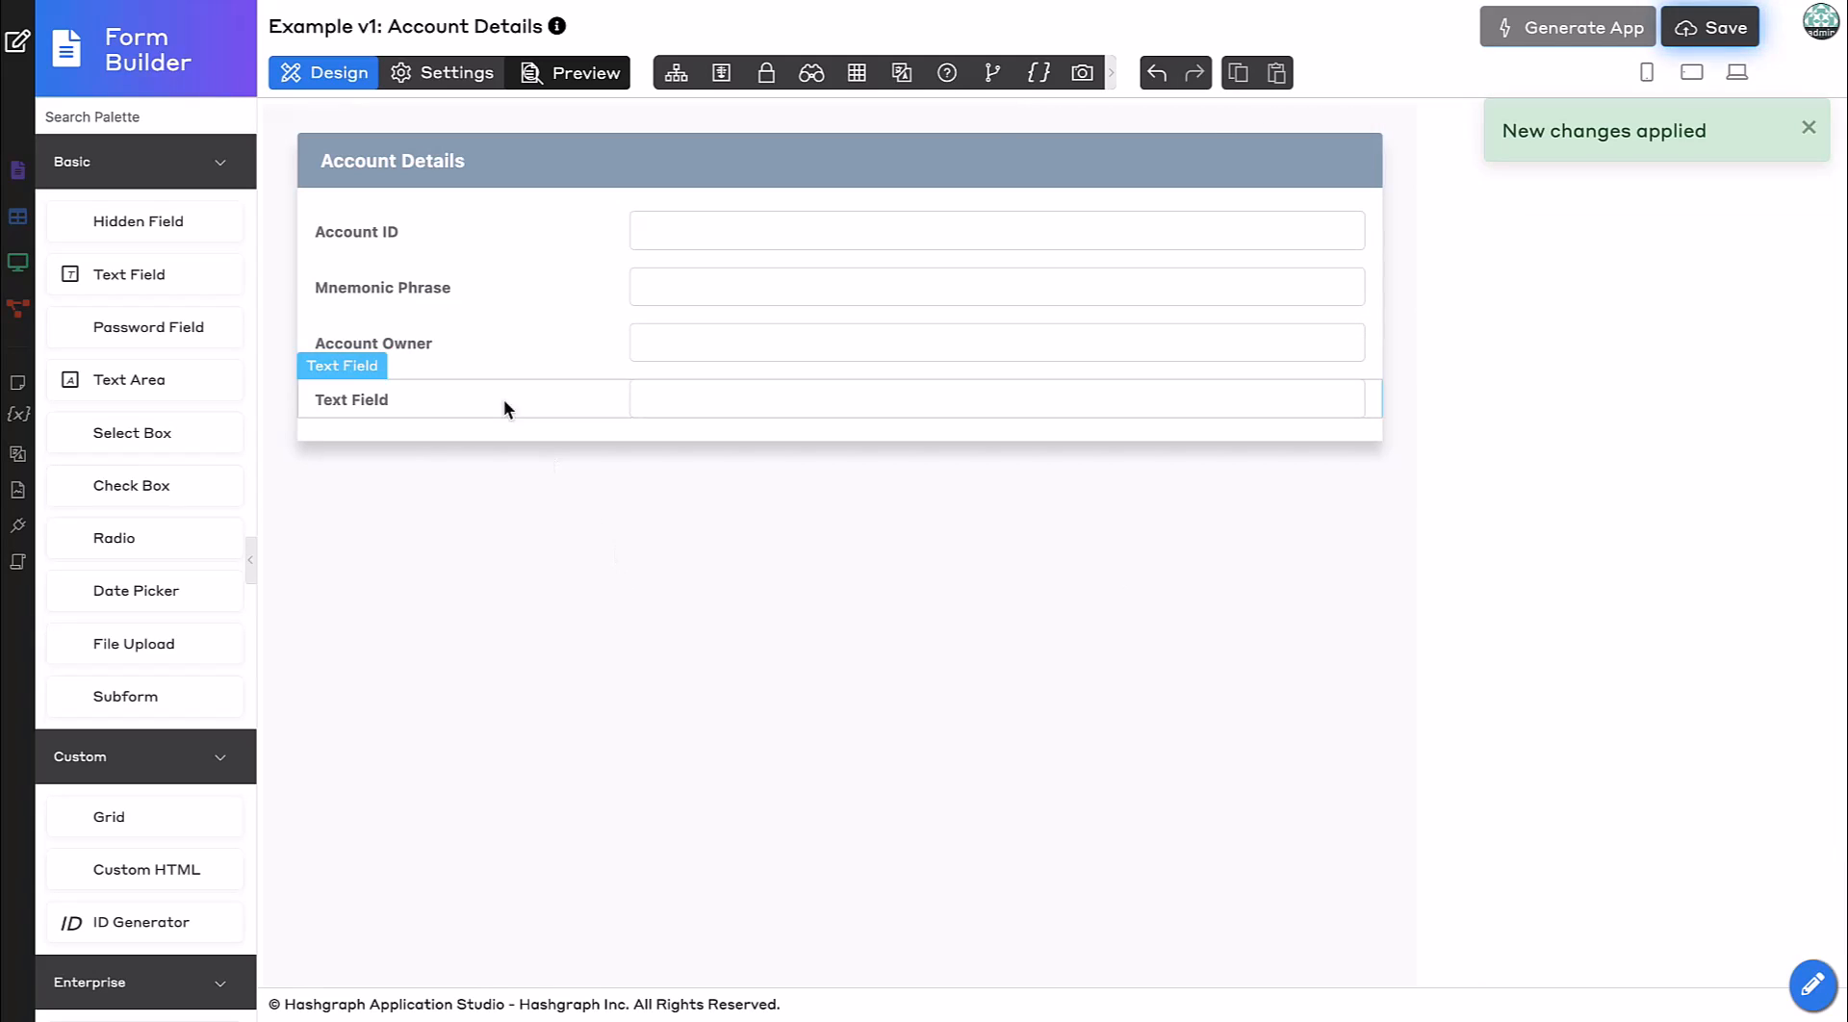
Label the fourth text field Is Test Account?, accept the suggested ID is_test_account, and apply.
left_click(489, 390)
left_click(1572, 345)
key("ctrl+a")
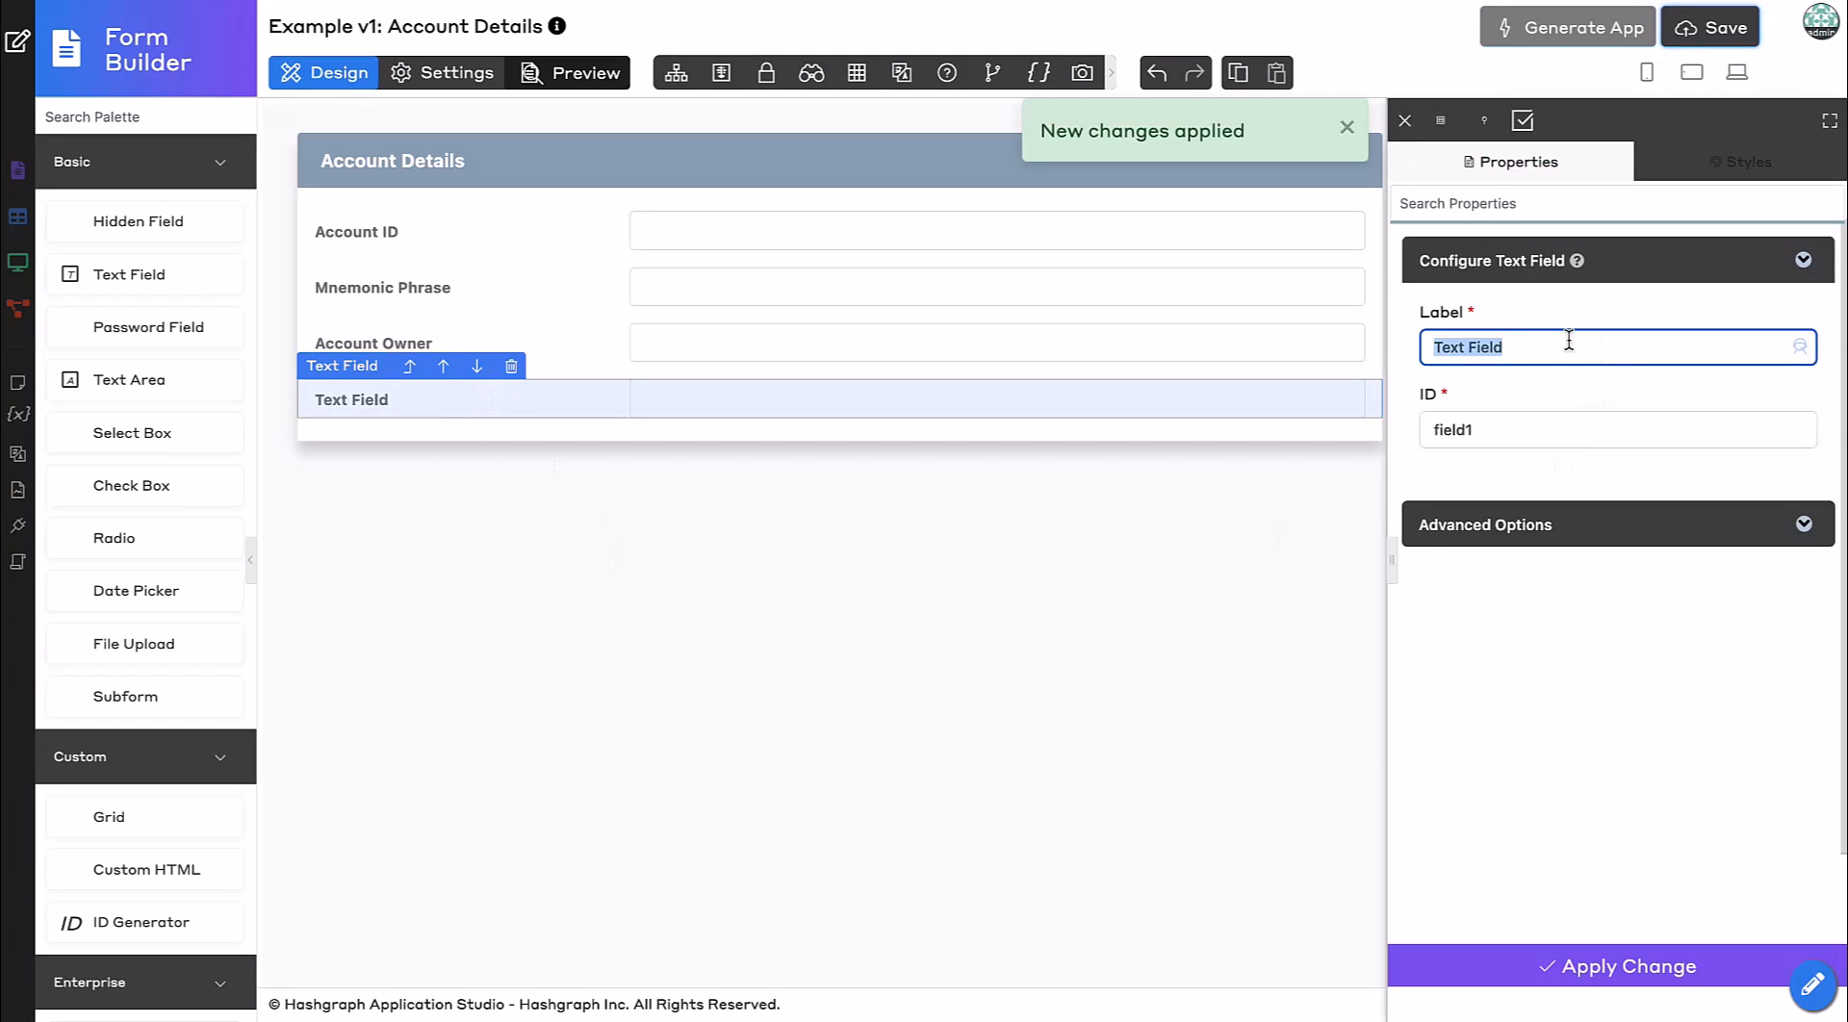
type("Is Test Ac")
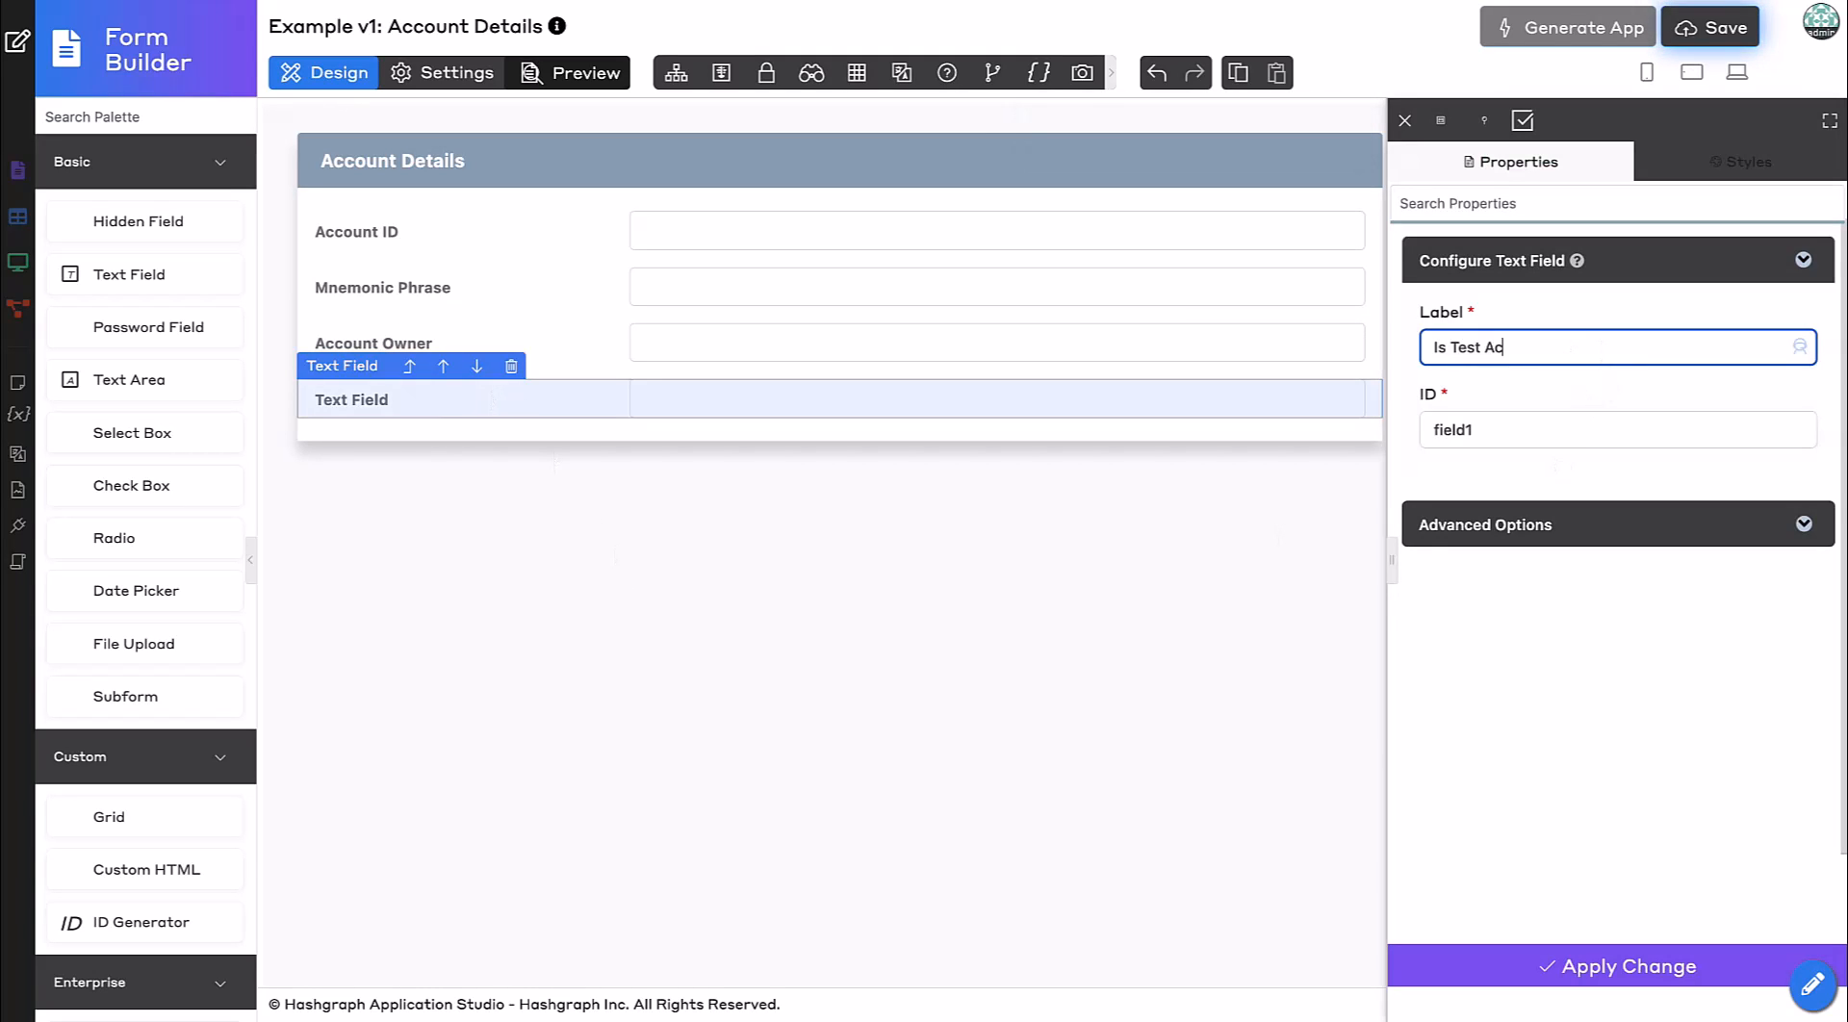
type("count?")
left_click(1600, 469)
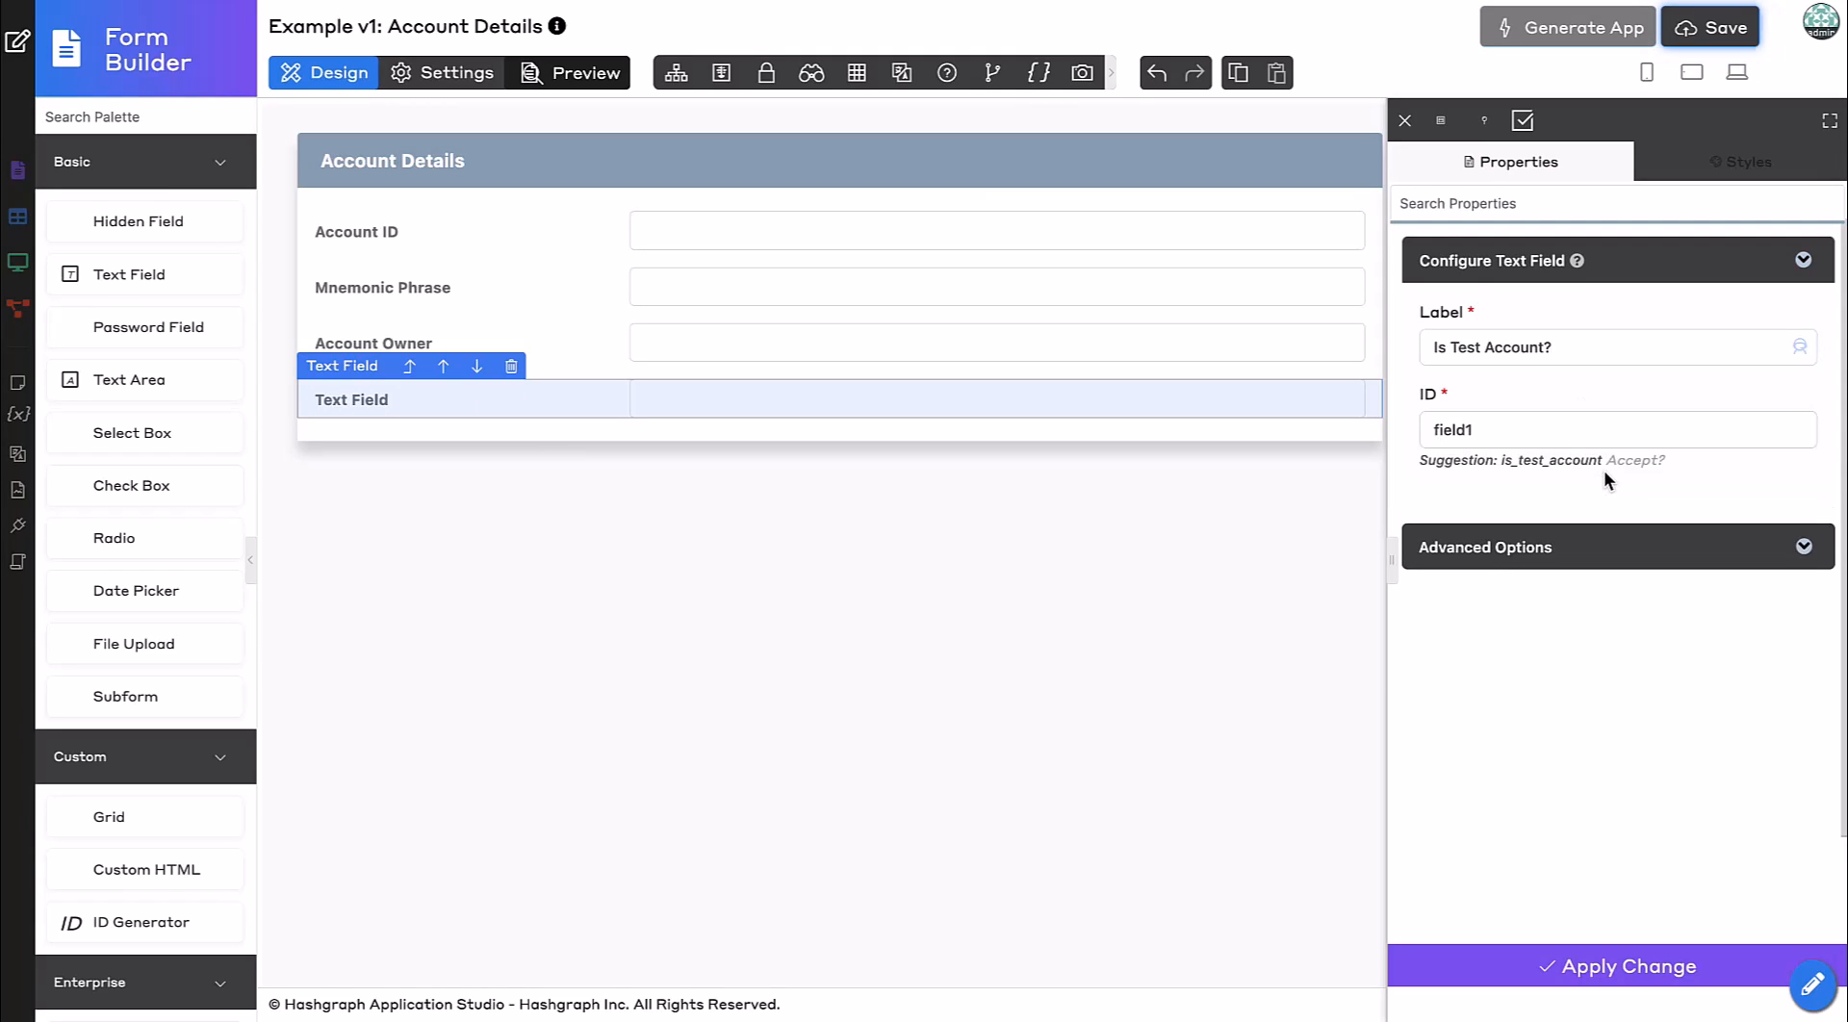
left_click(1631, 461)
left_click(1530, 993)
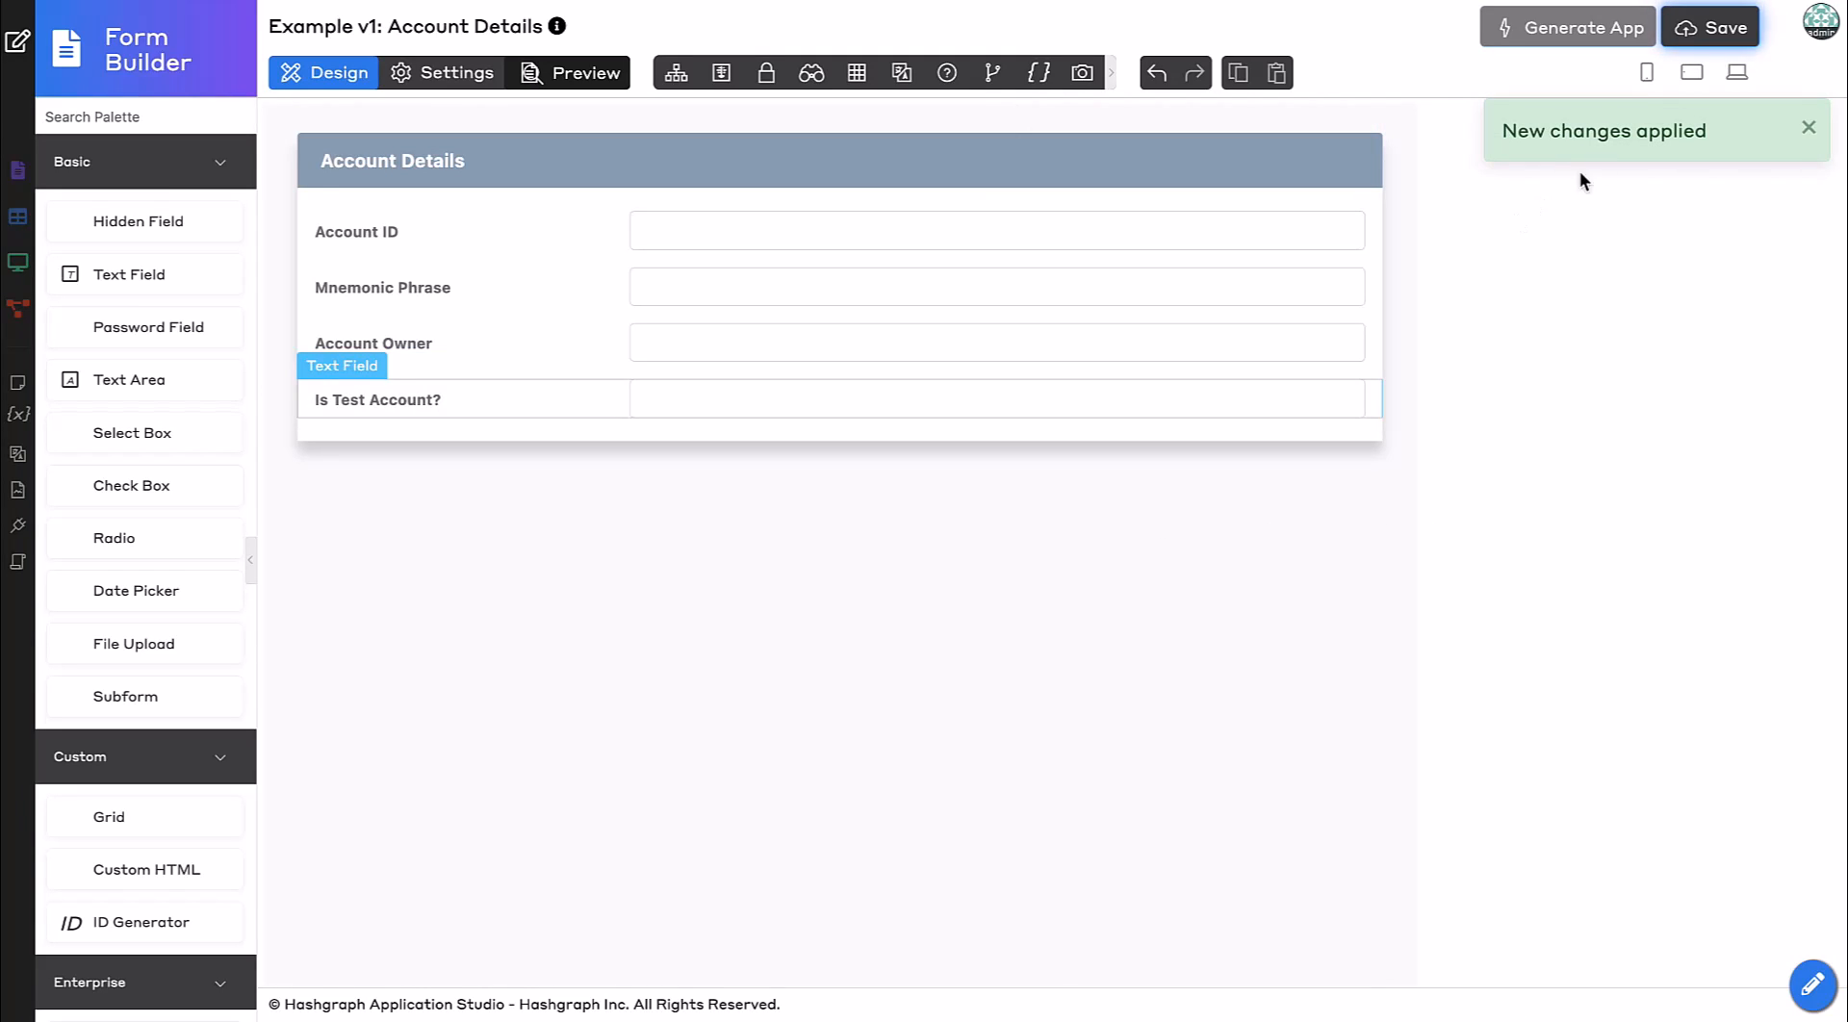
Save the form and generate a CRUD for it with the App Generator.
left_click(1711, 29)
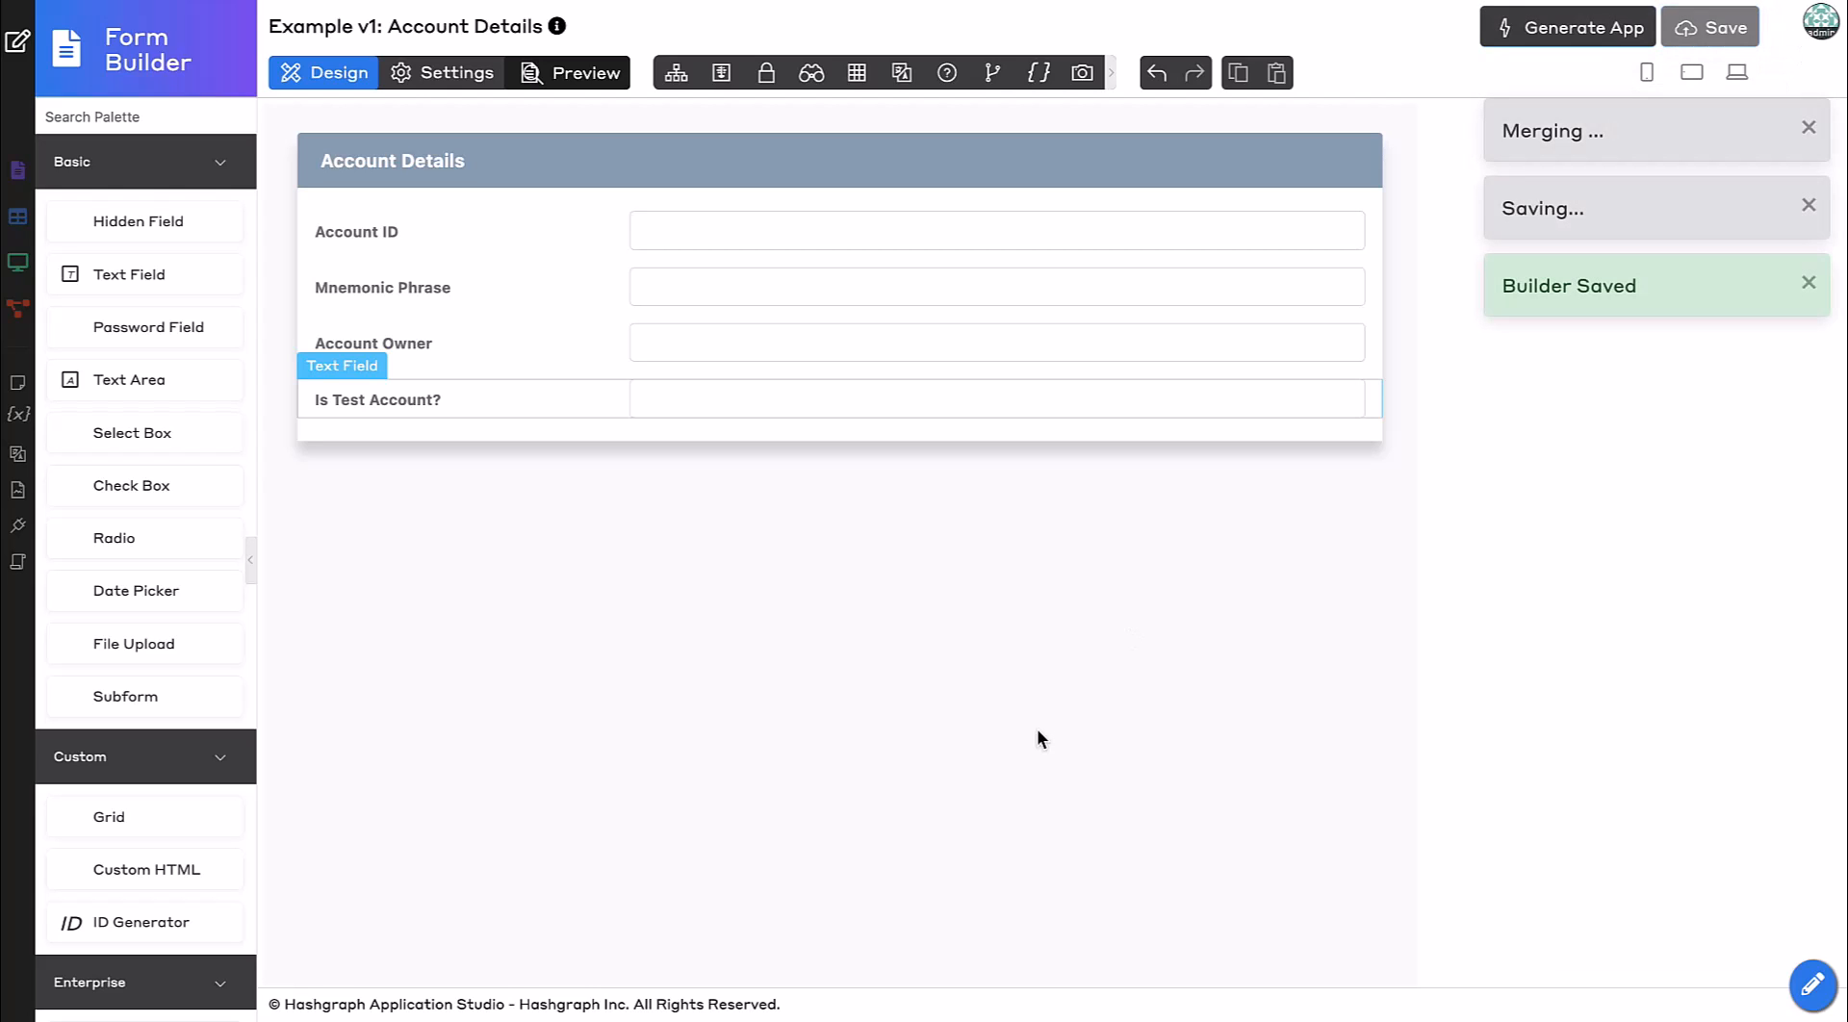
left_click(1524, 35)
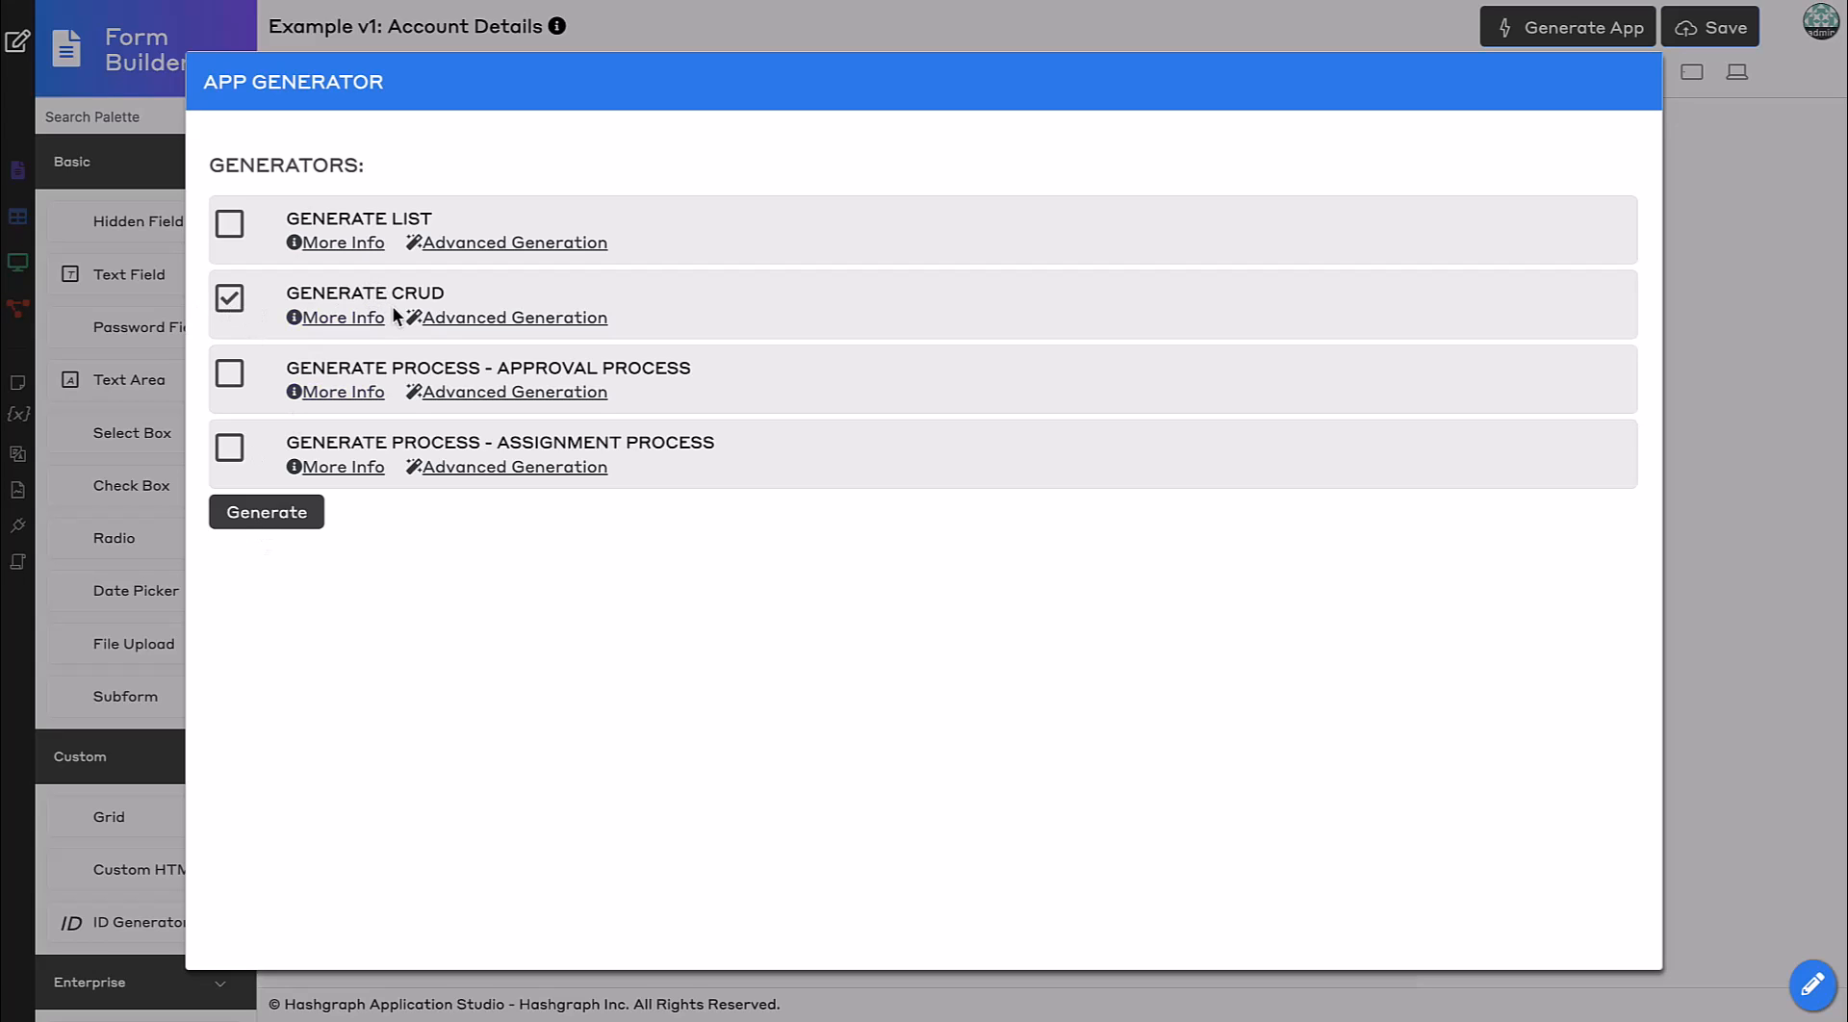
left_click(268, 515)
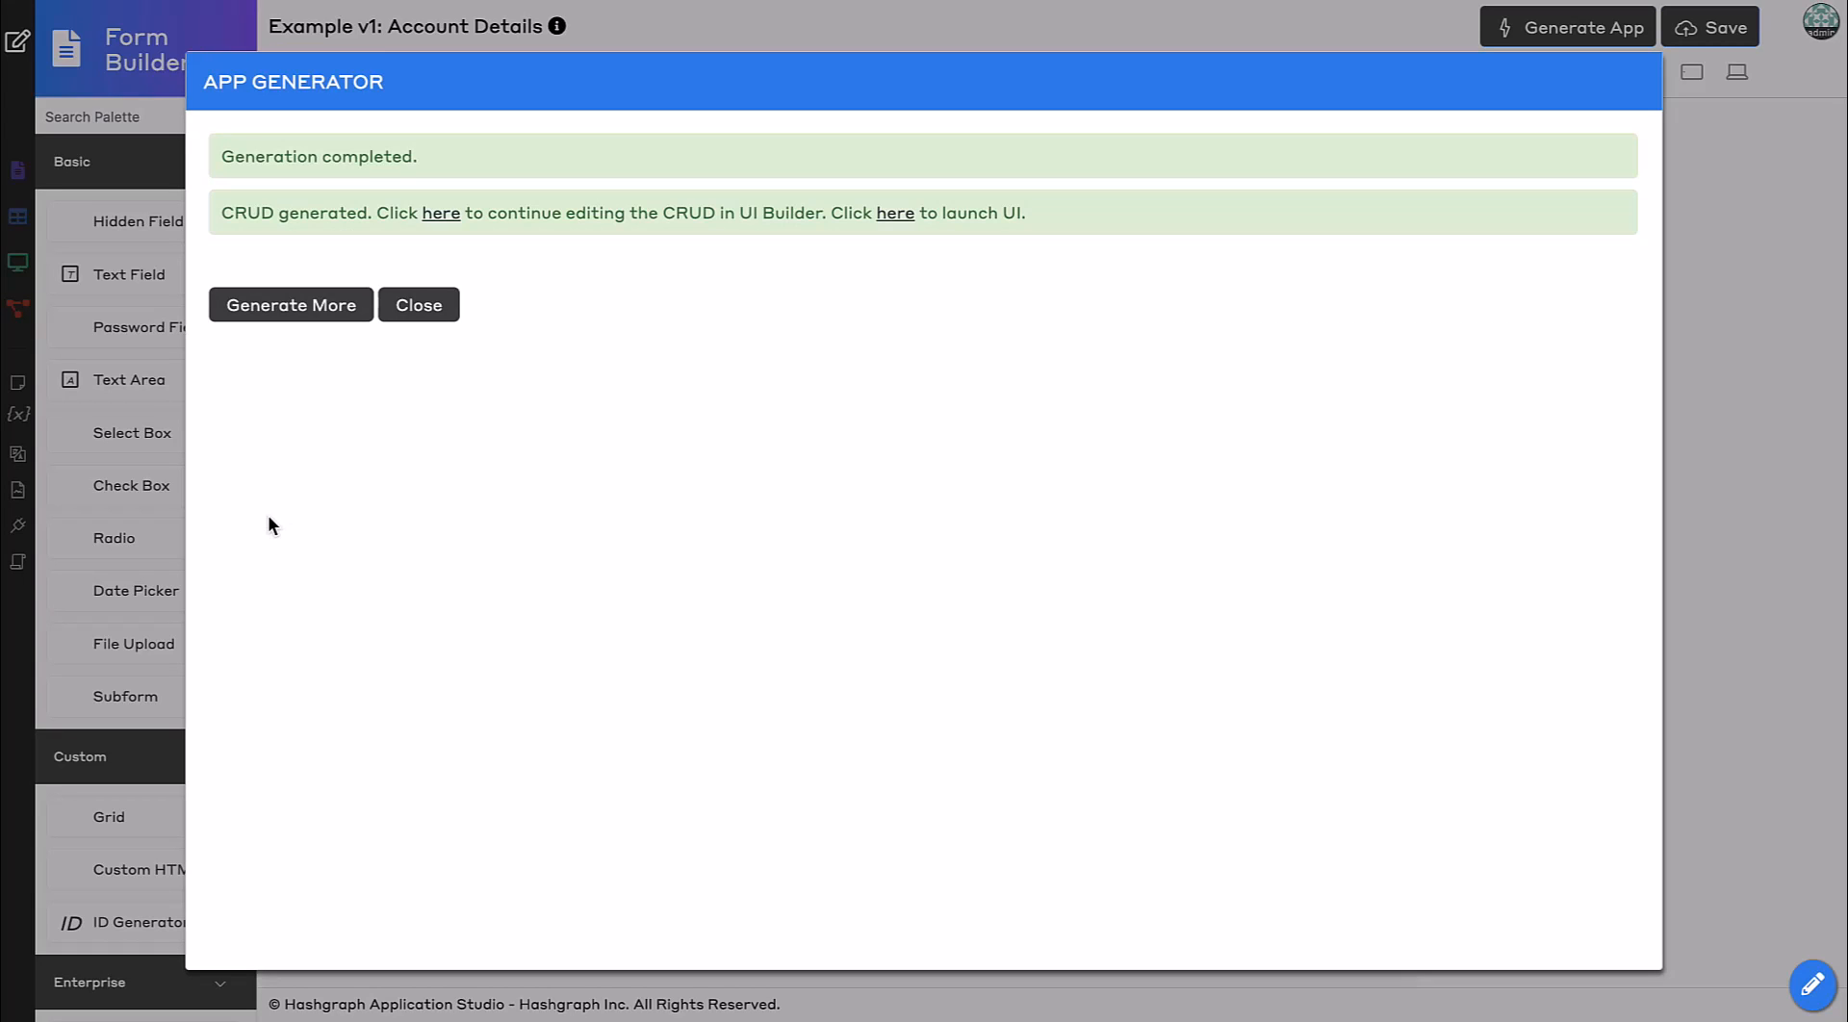
left_click(419, 306)
Open the List - Account Details list and delete its Mnemonic Phrase column.
left_click(17, 41)
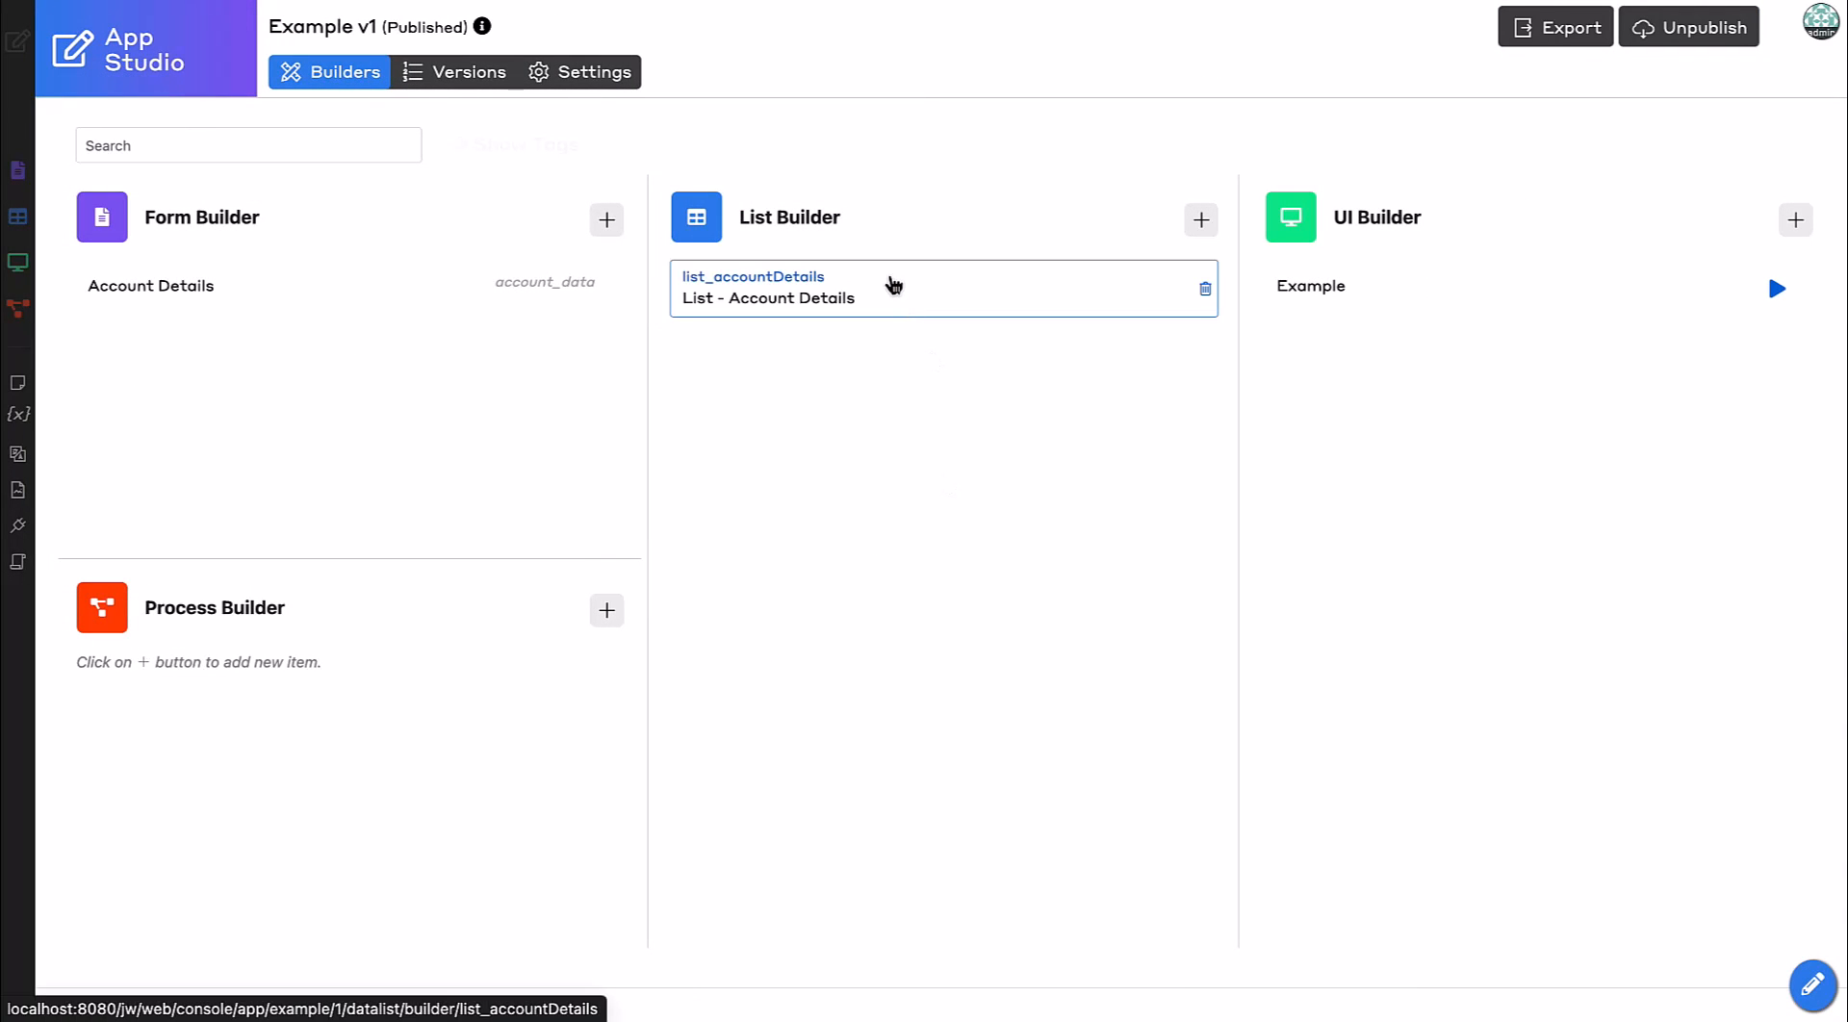
left_click(893, 284)
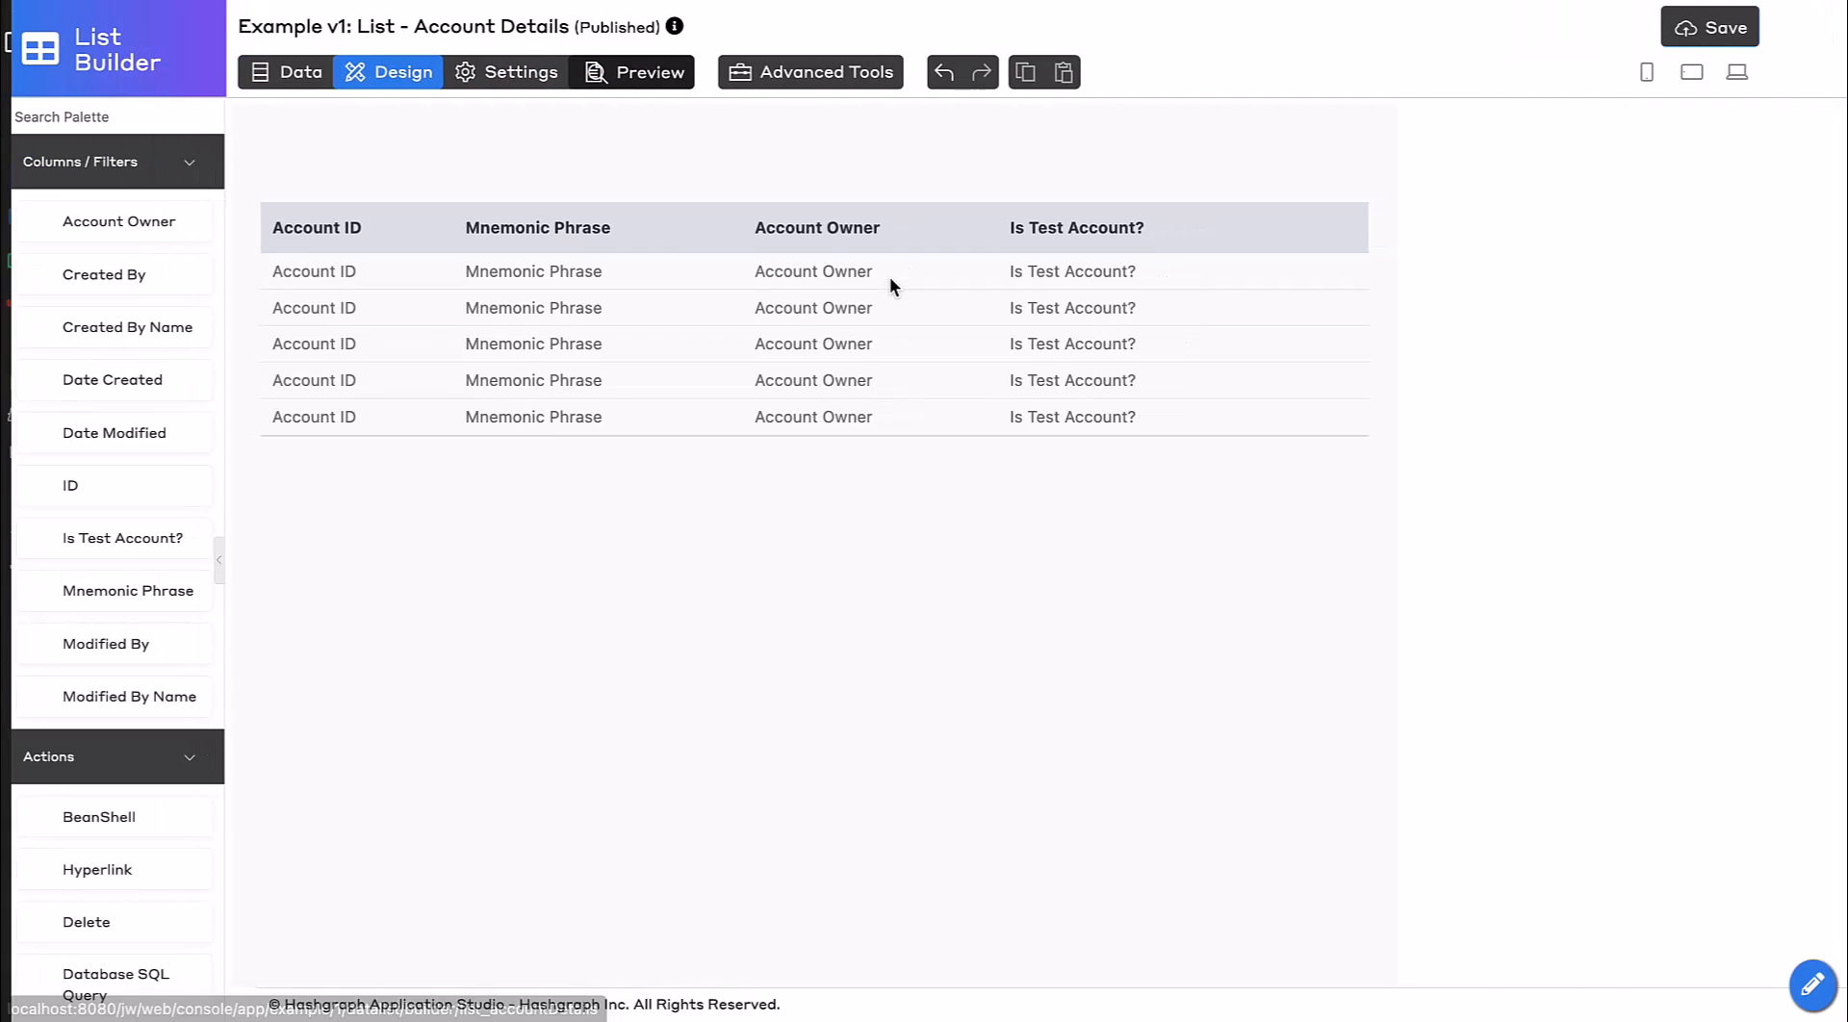
left_click(650, 244)
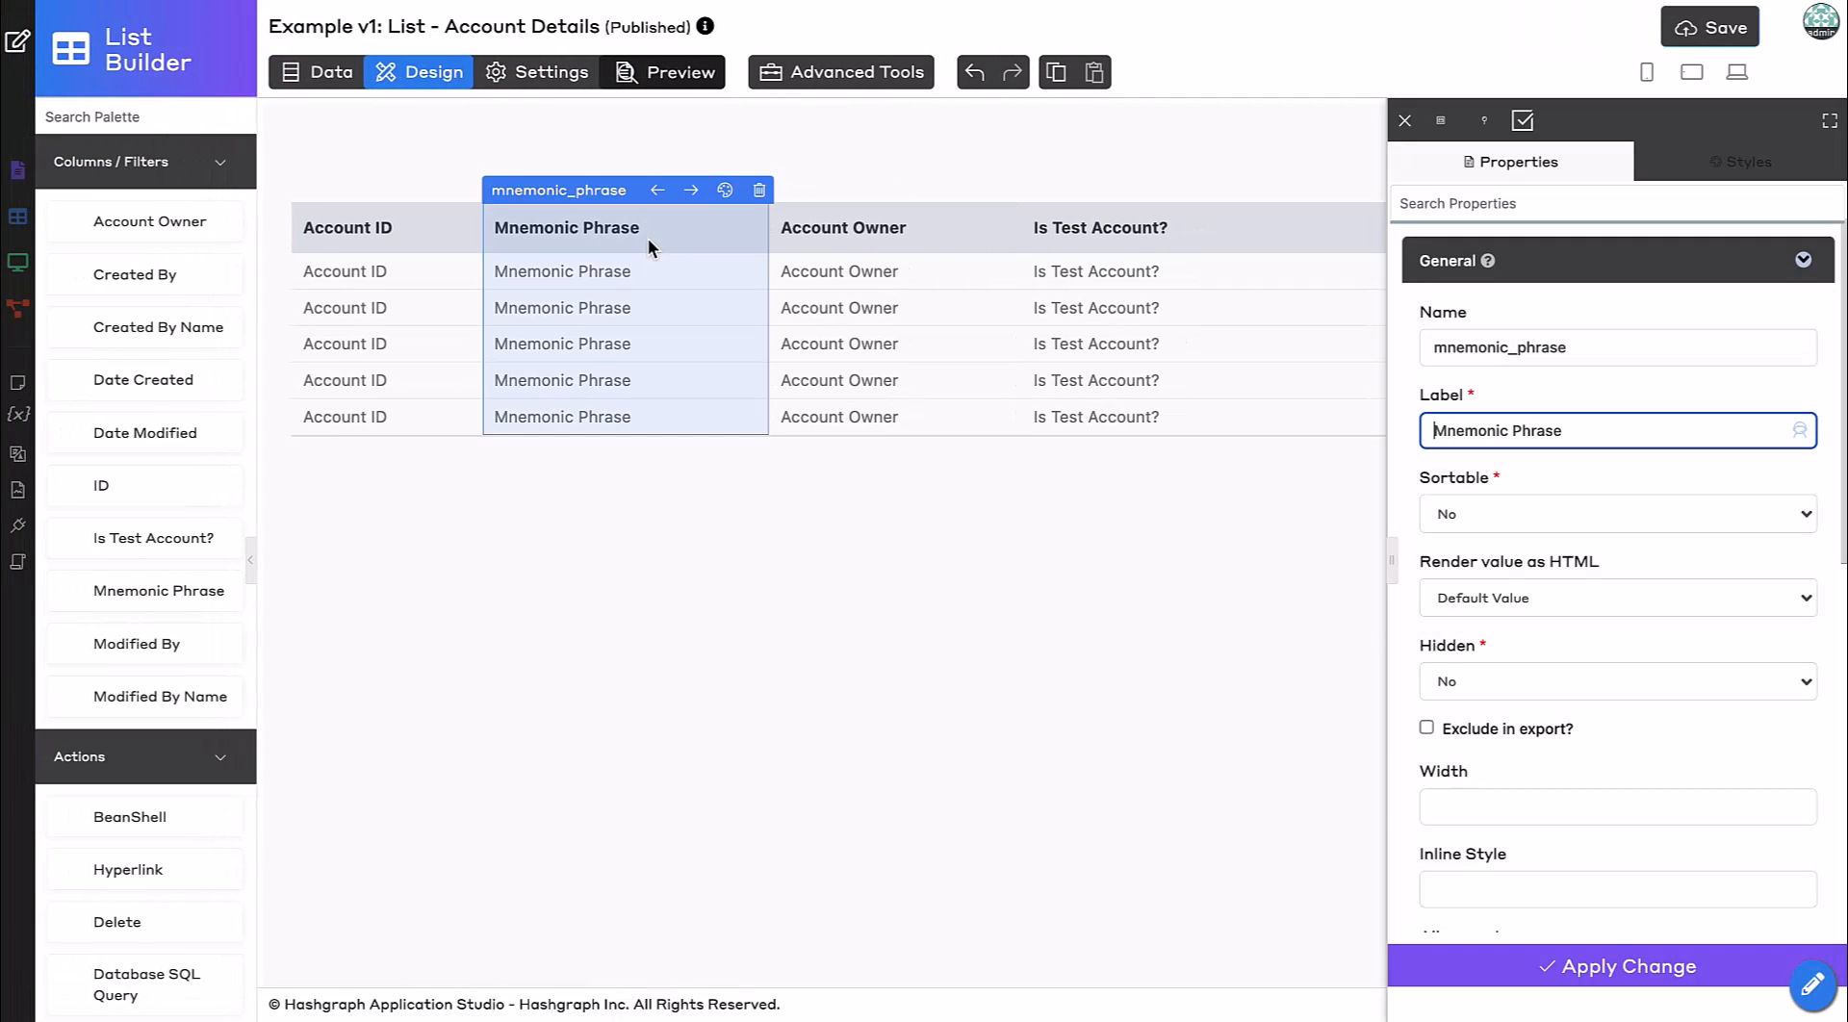
left_click(759, 190)
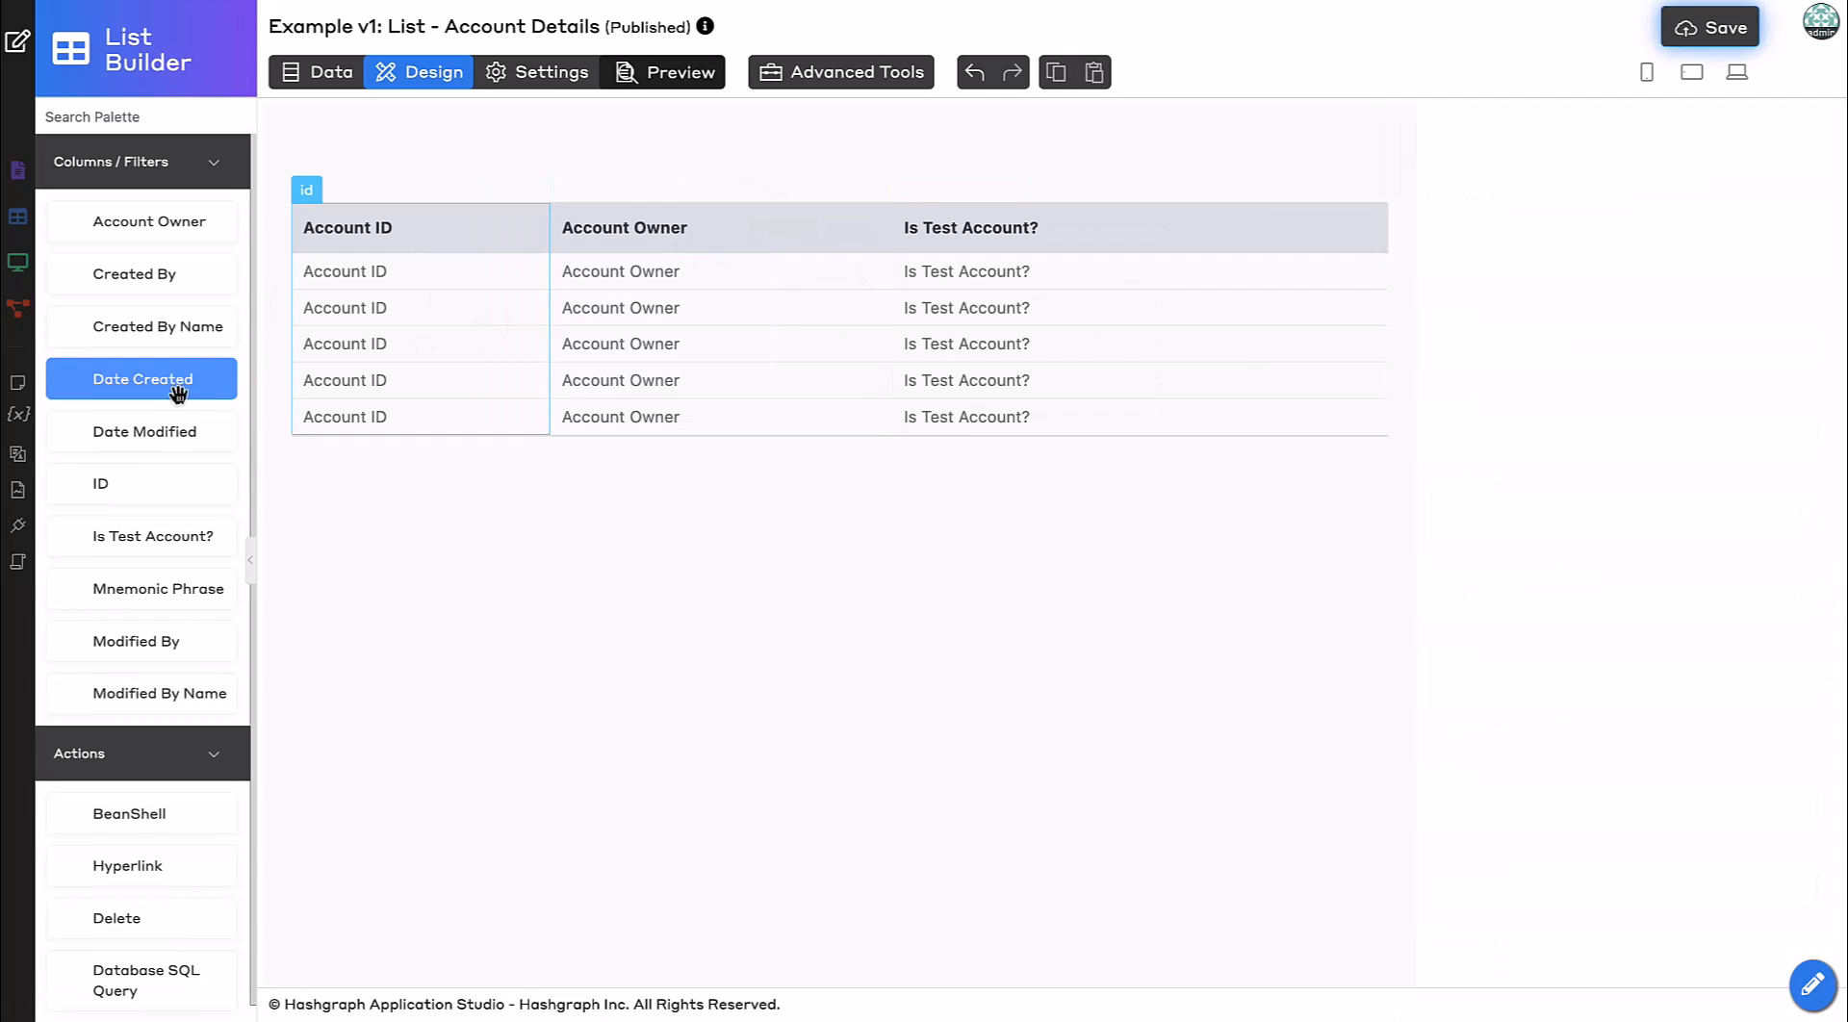
Add a Date Created column to the end of the Account Details list.
left_click_drag(192, 383, 1226, 272)
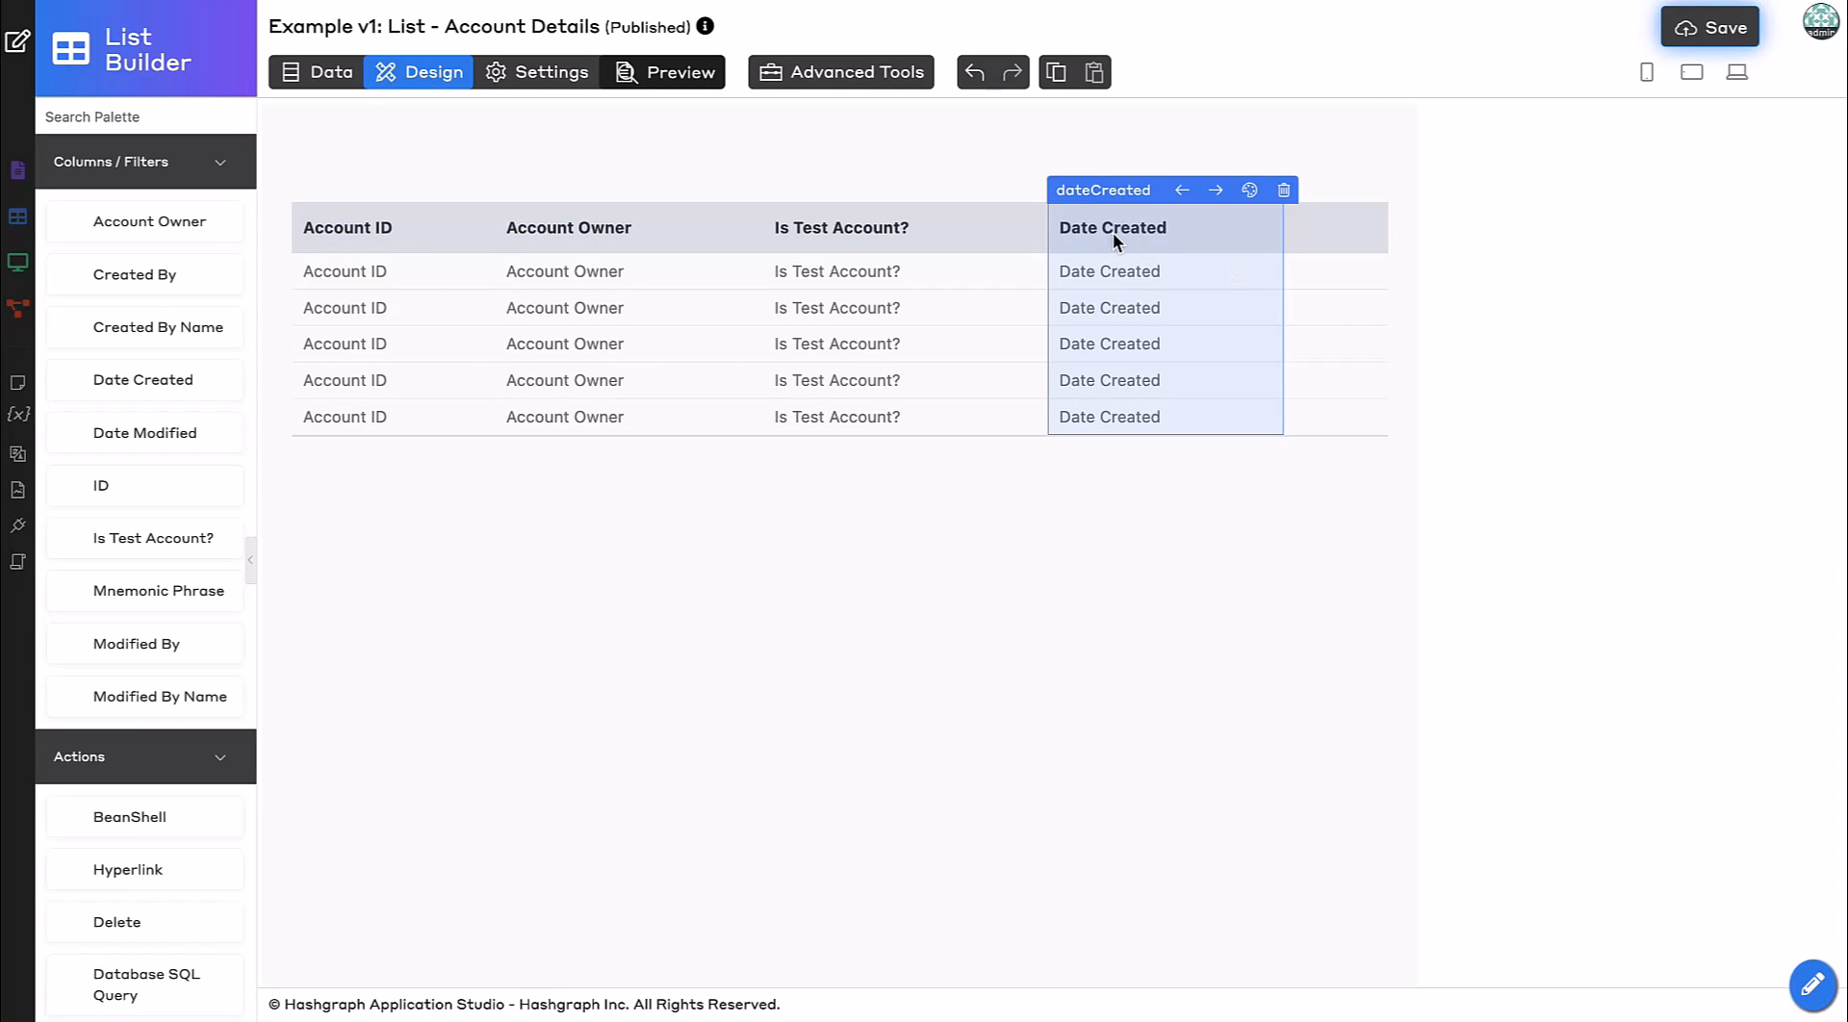
Set the list to order by Date Created in DESC order and save the list.
left_click(576, 77)
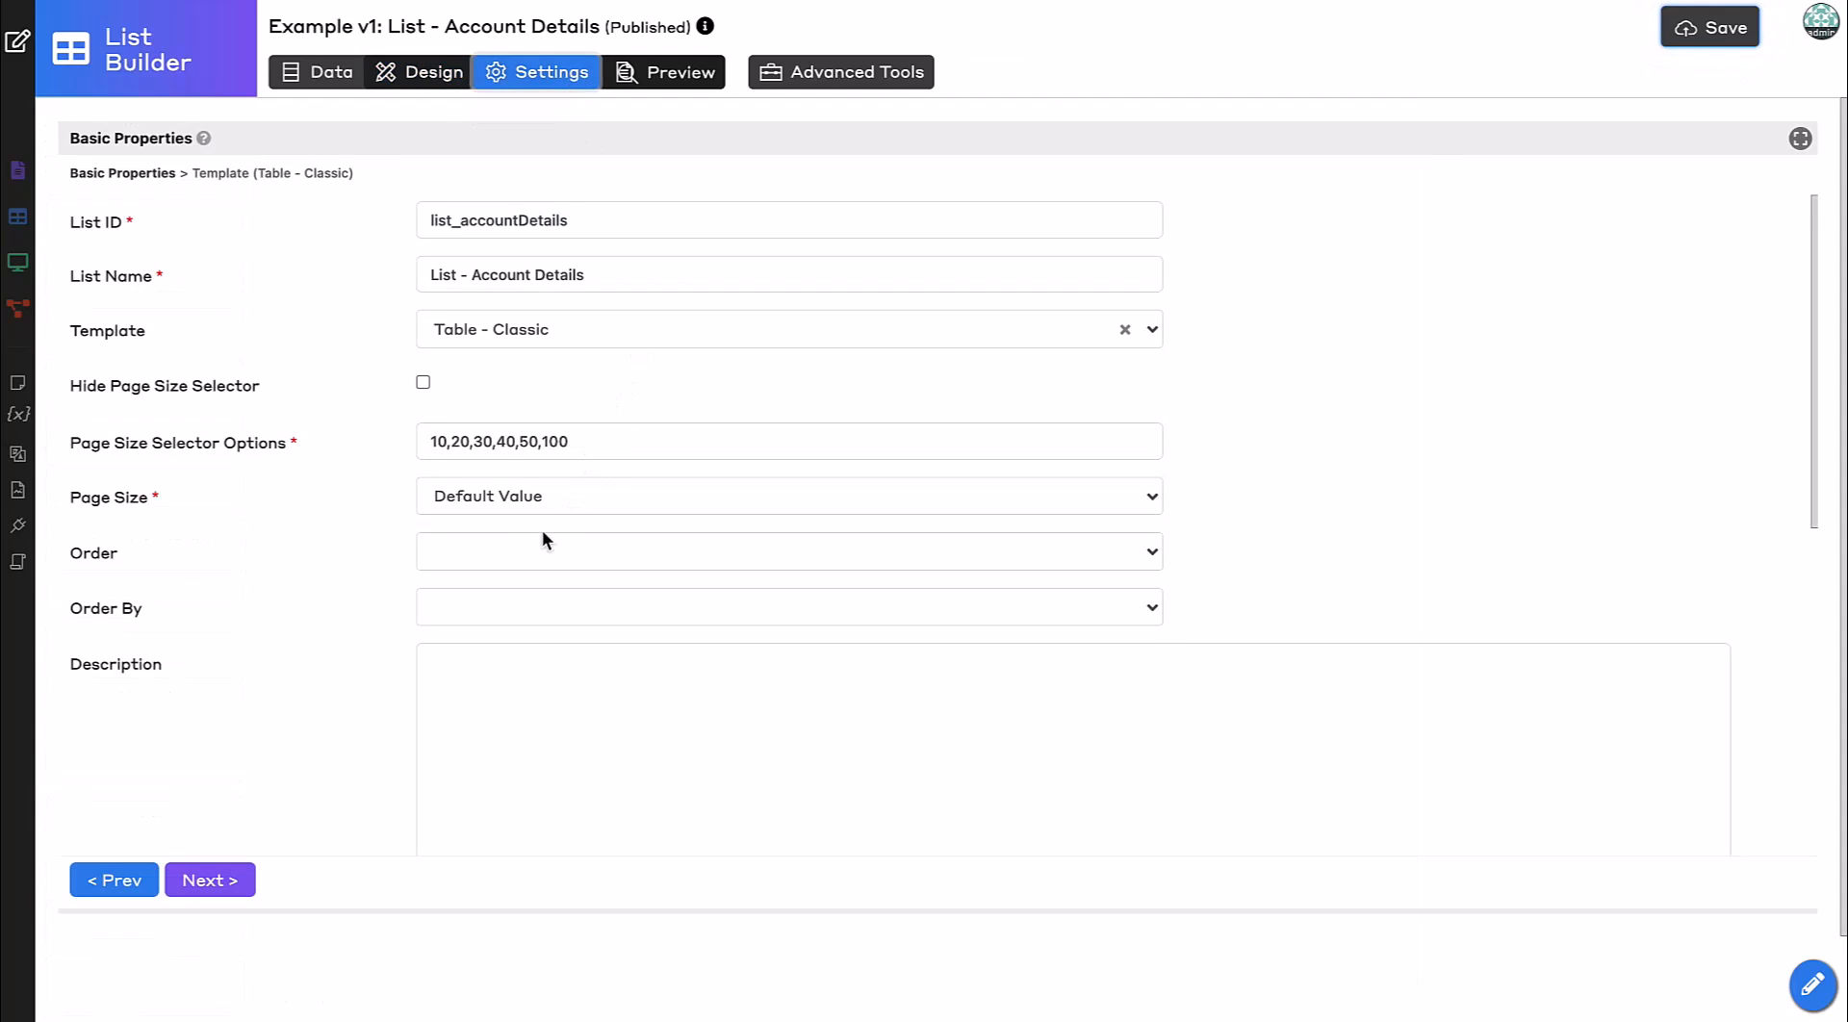
left_click(642, 550)
left_click(499, 652)
left_click(476, 610)
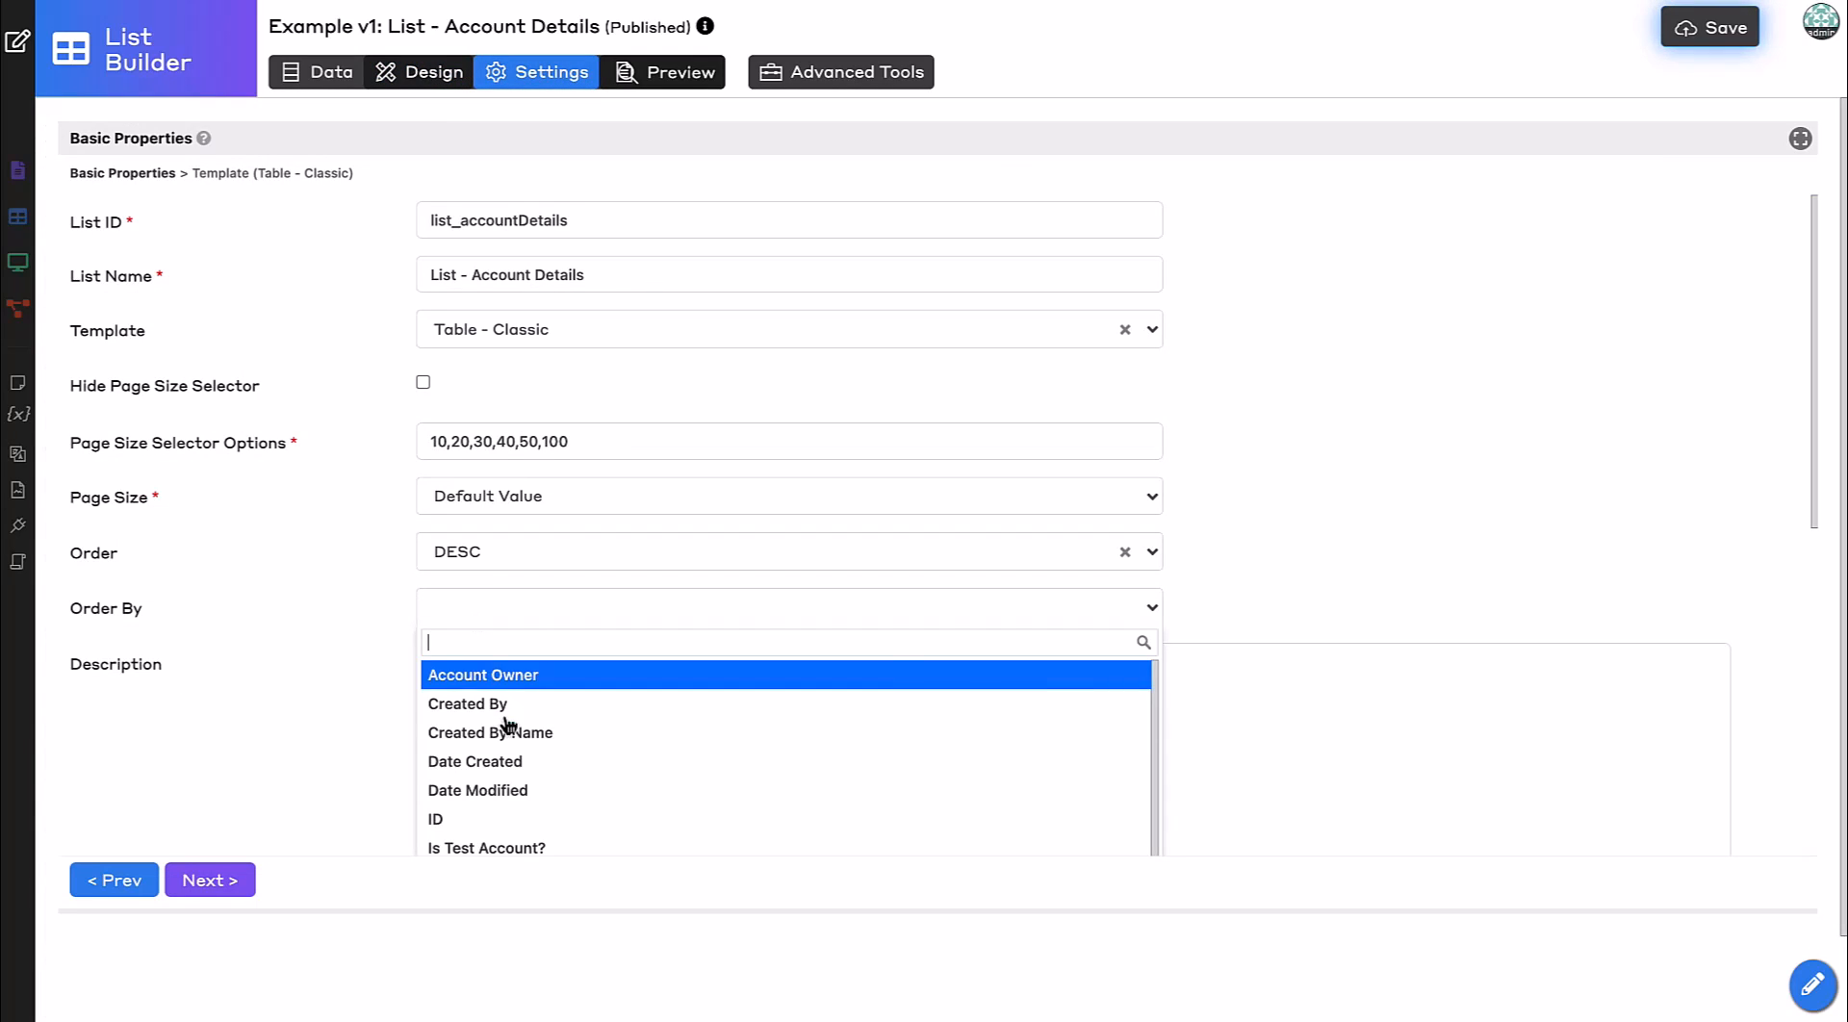
left_click(507, 762)
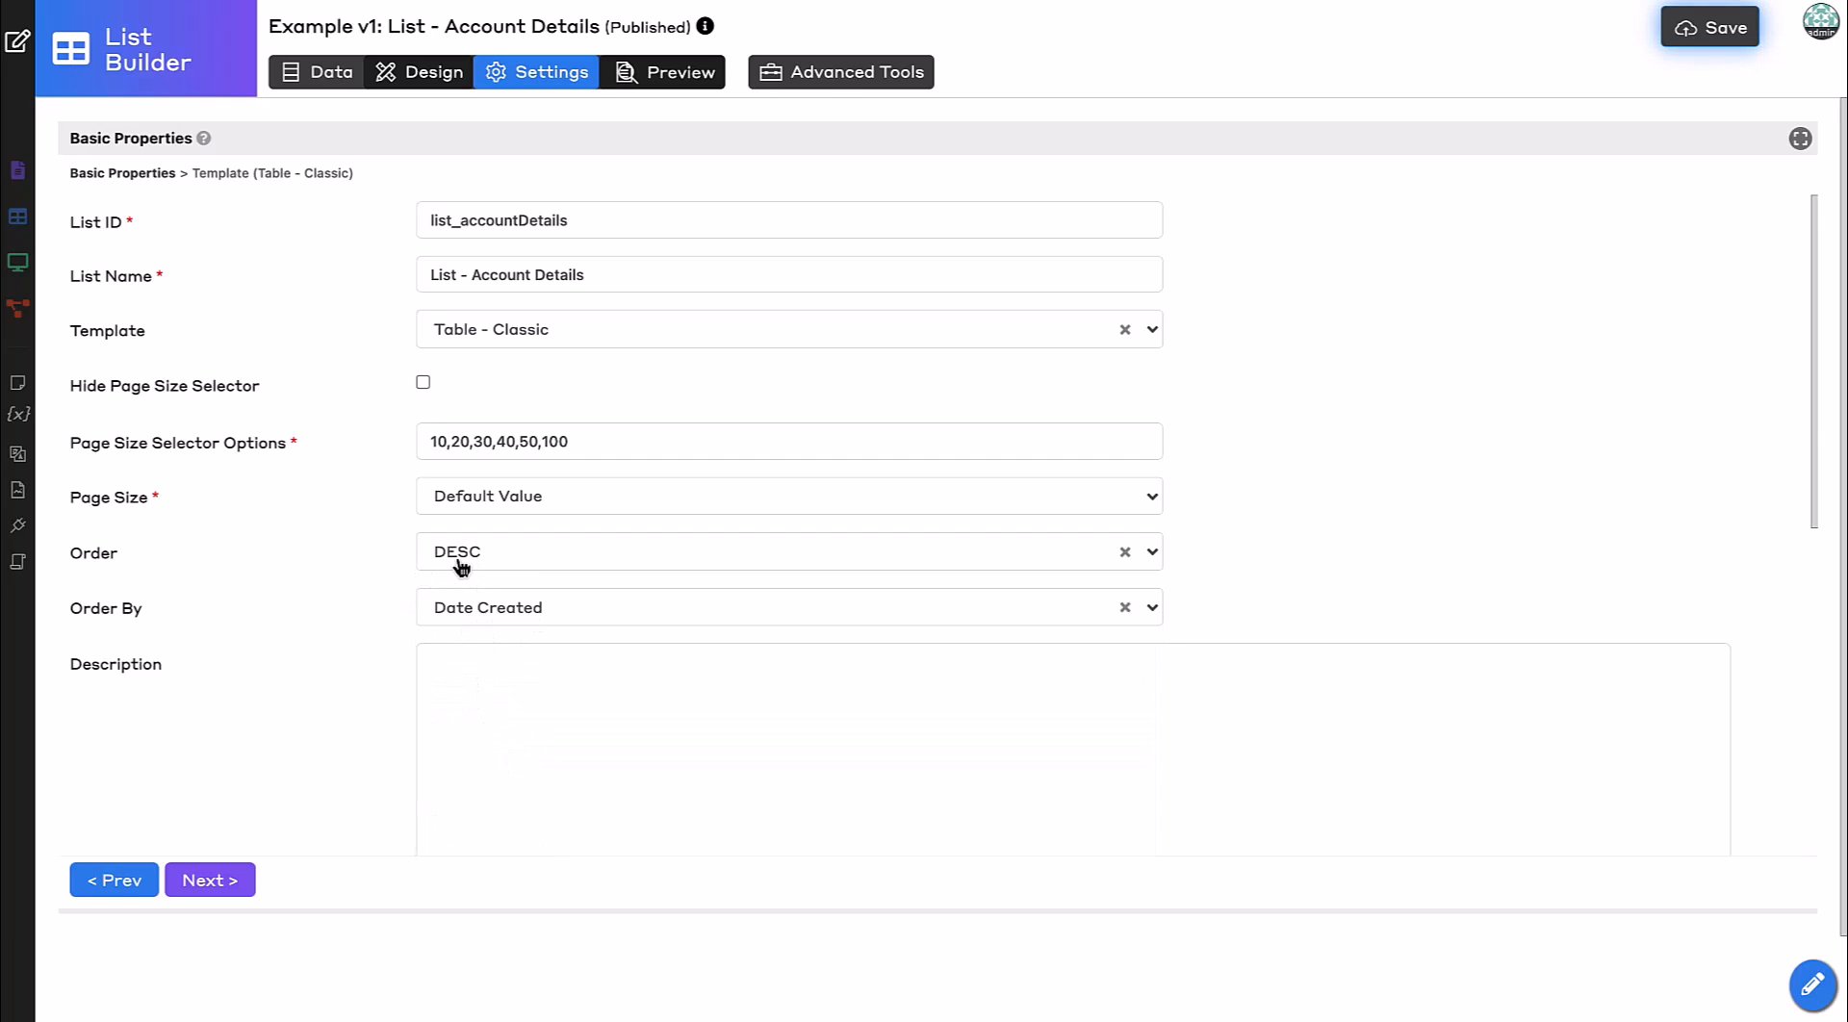
left_click(430, 75)
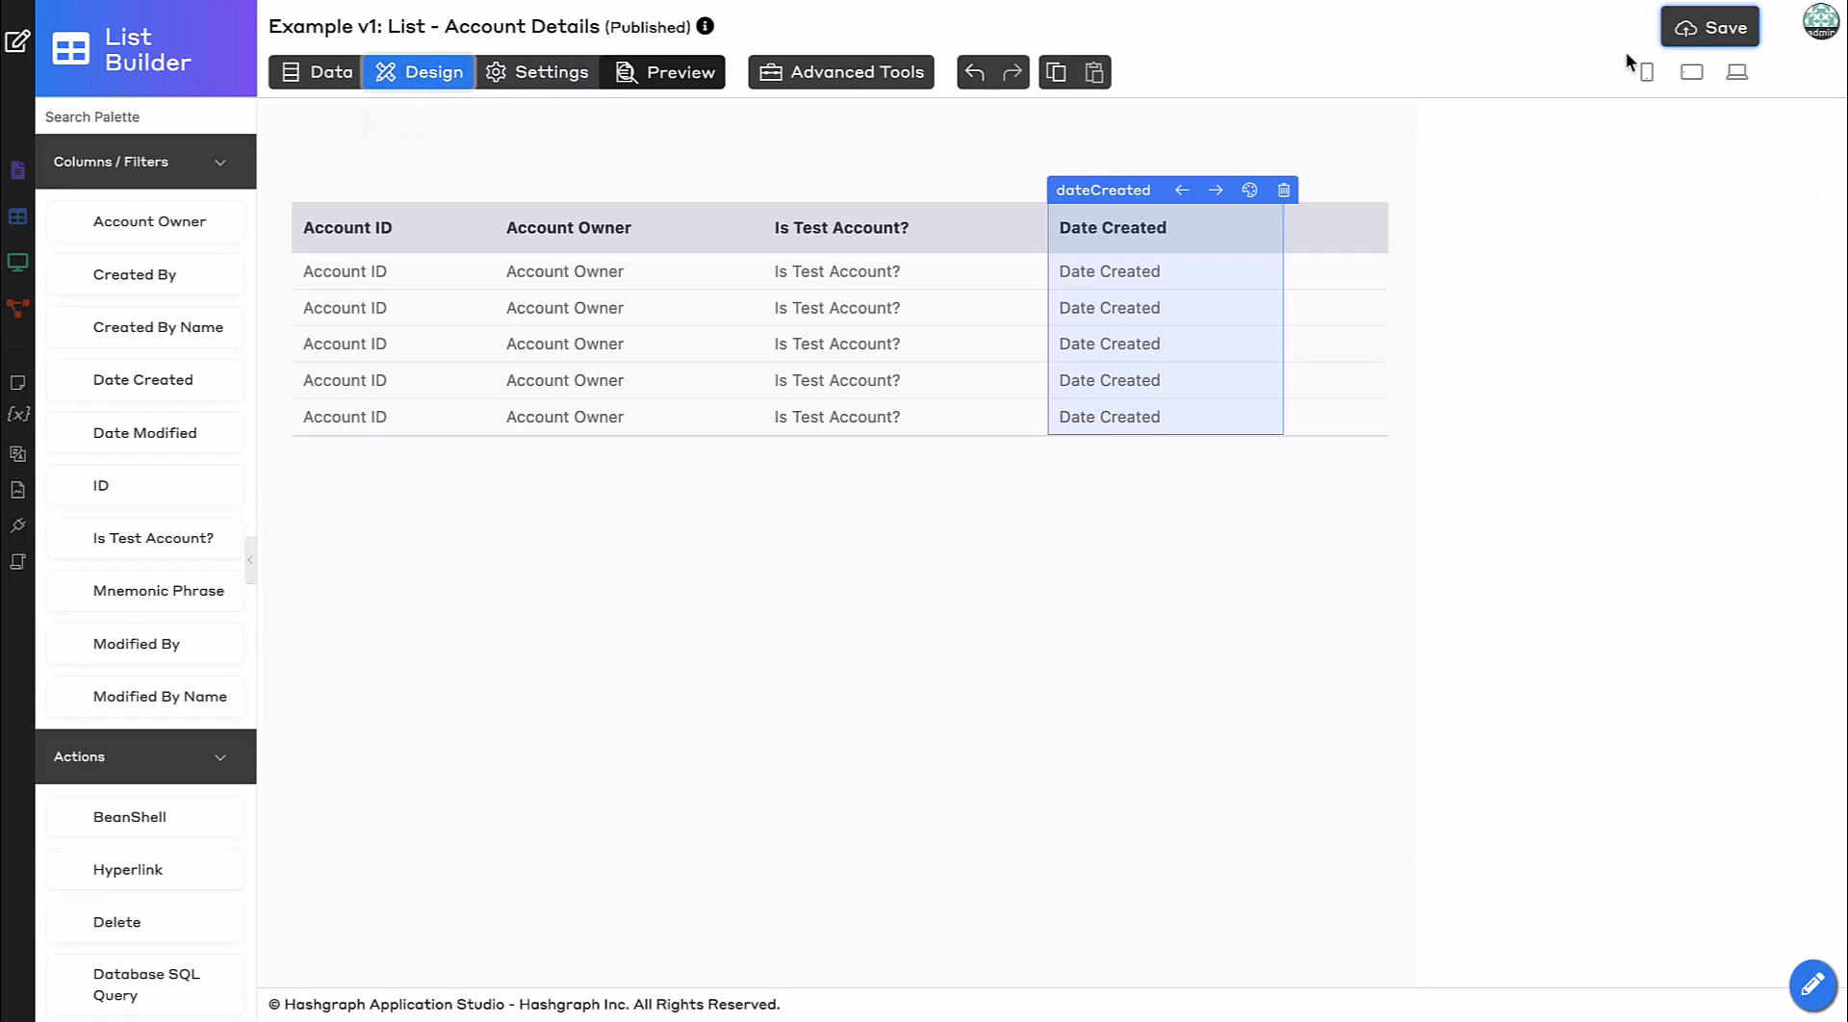
left_click(1708, 28)
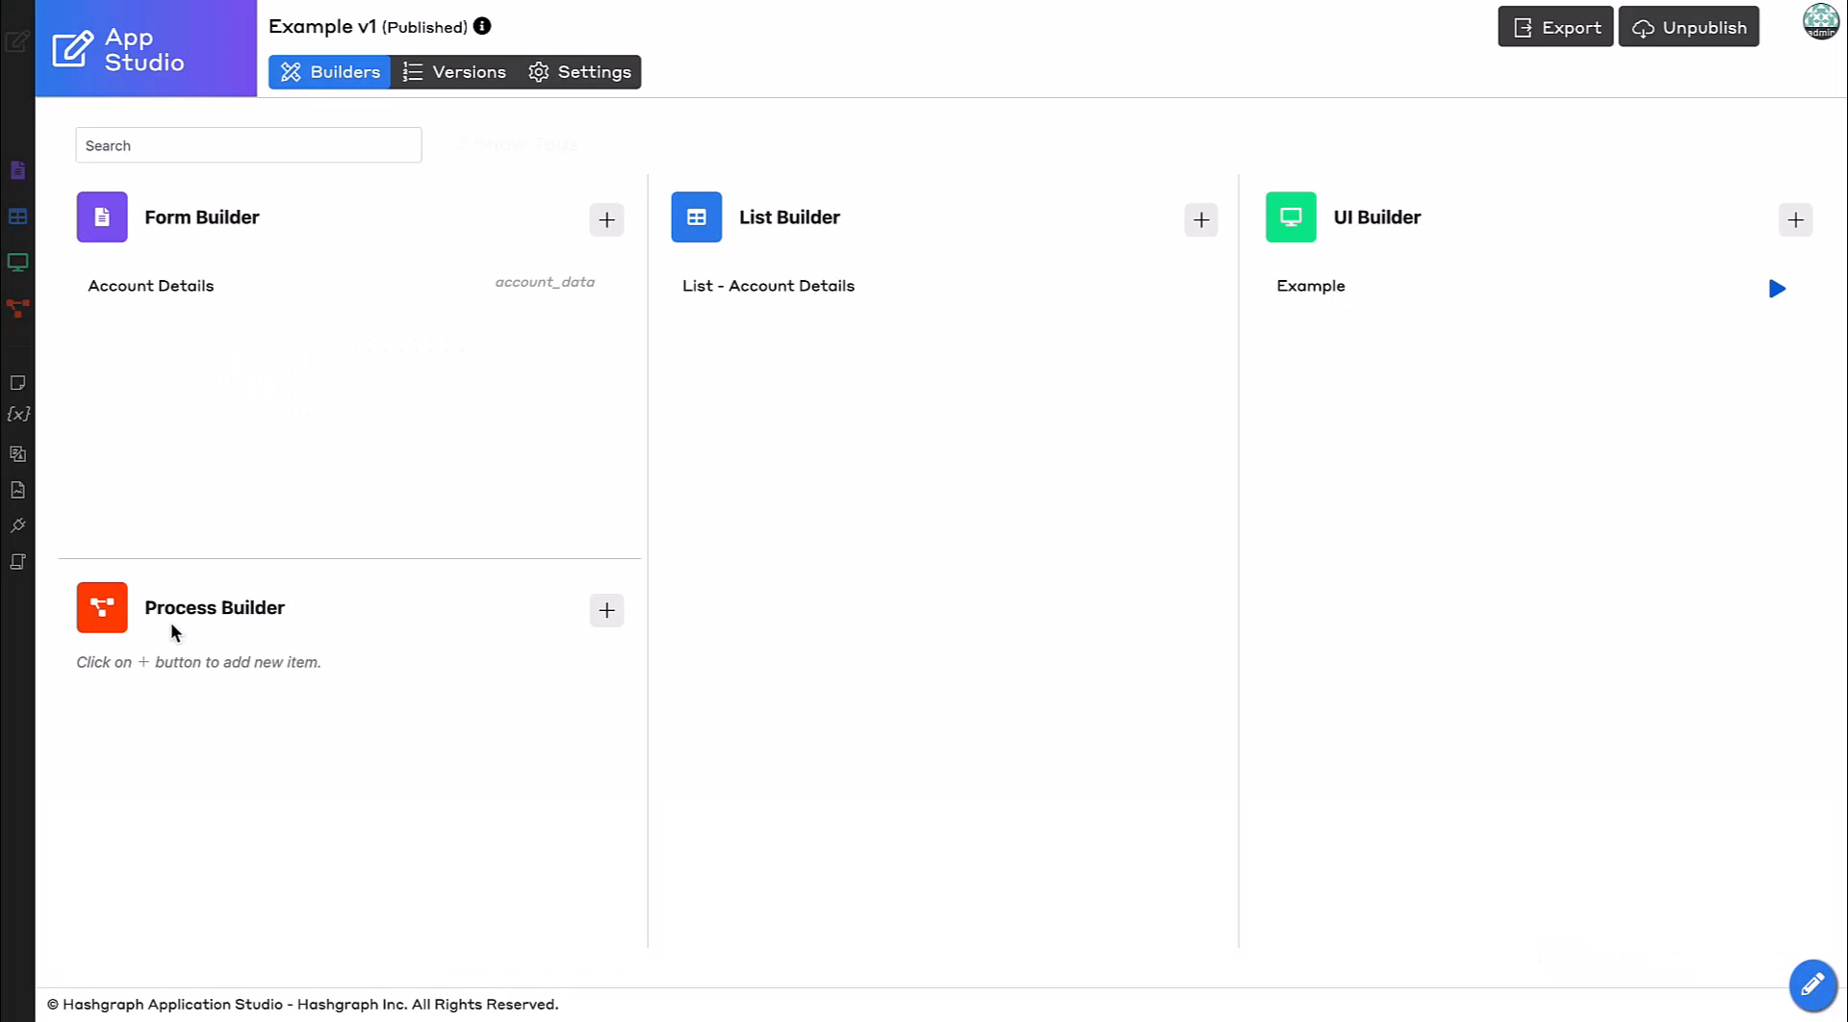
Create a new process with ID generateNewAccounts and name Generate New Accounts, and apply the change.
left_click(606, 612)
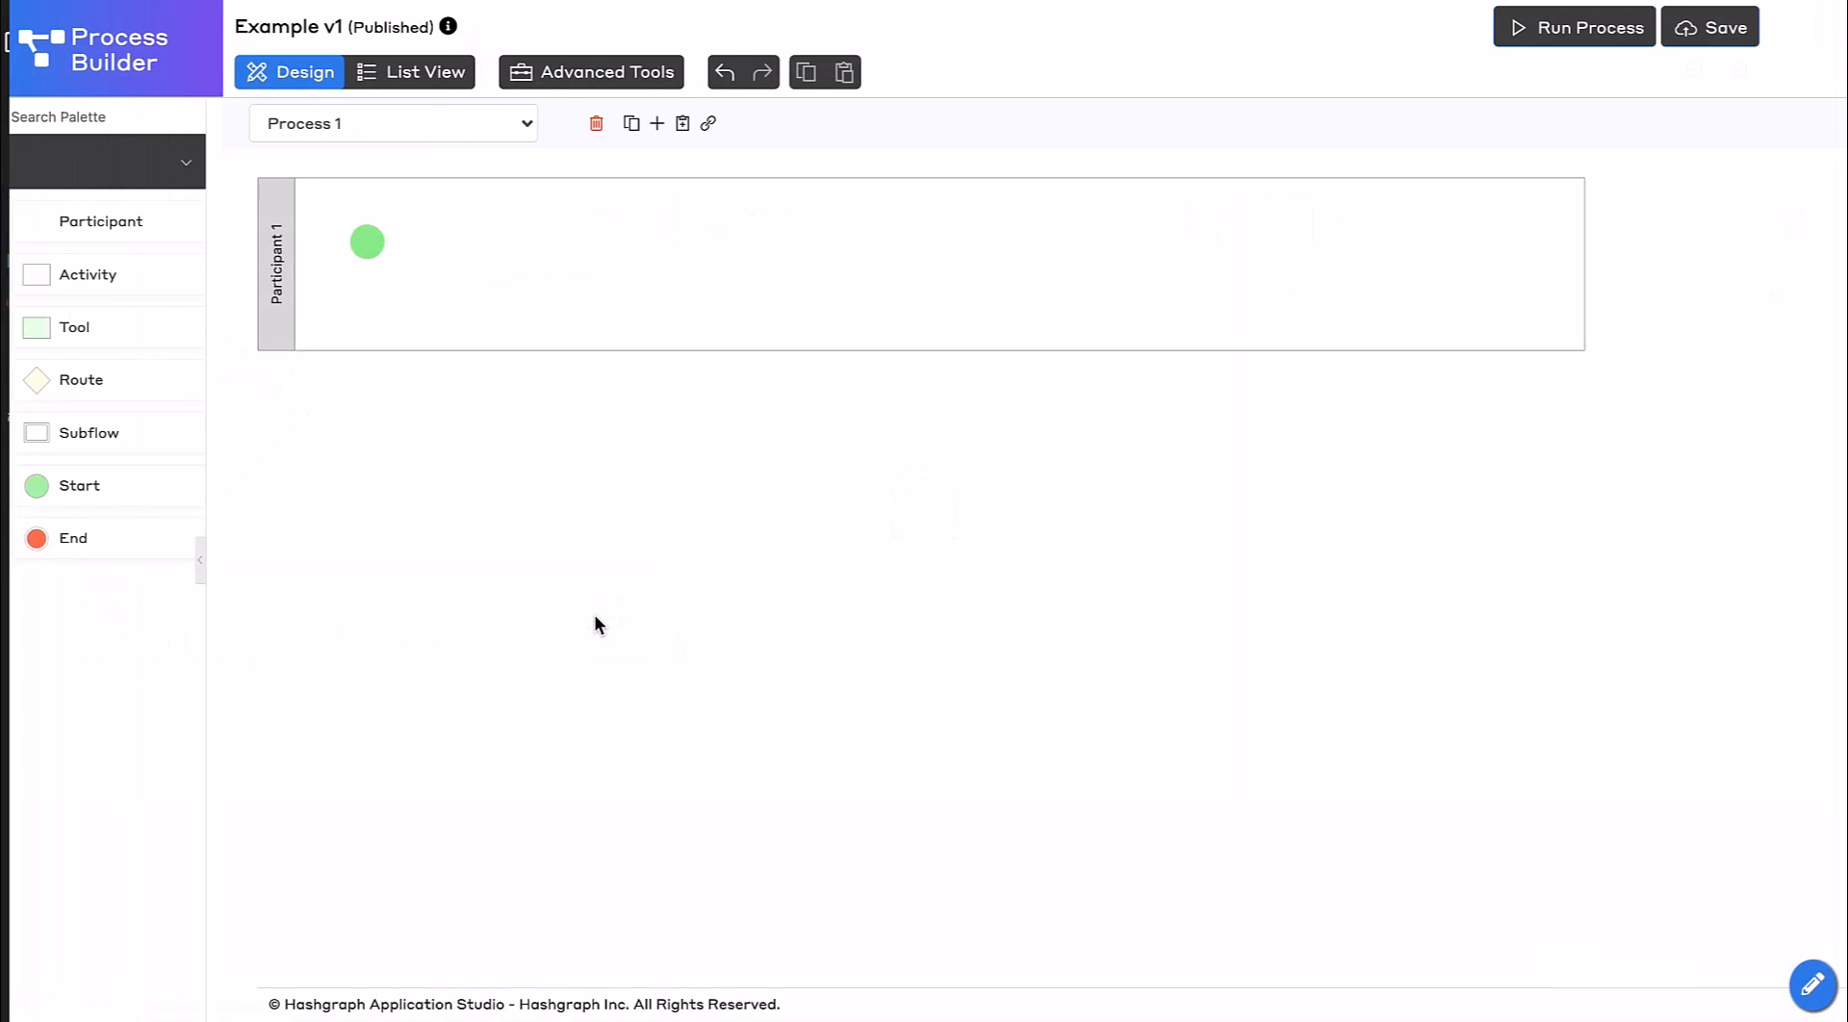
left_click(594, 125)
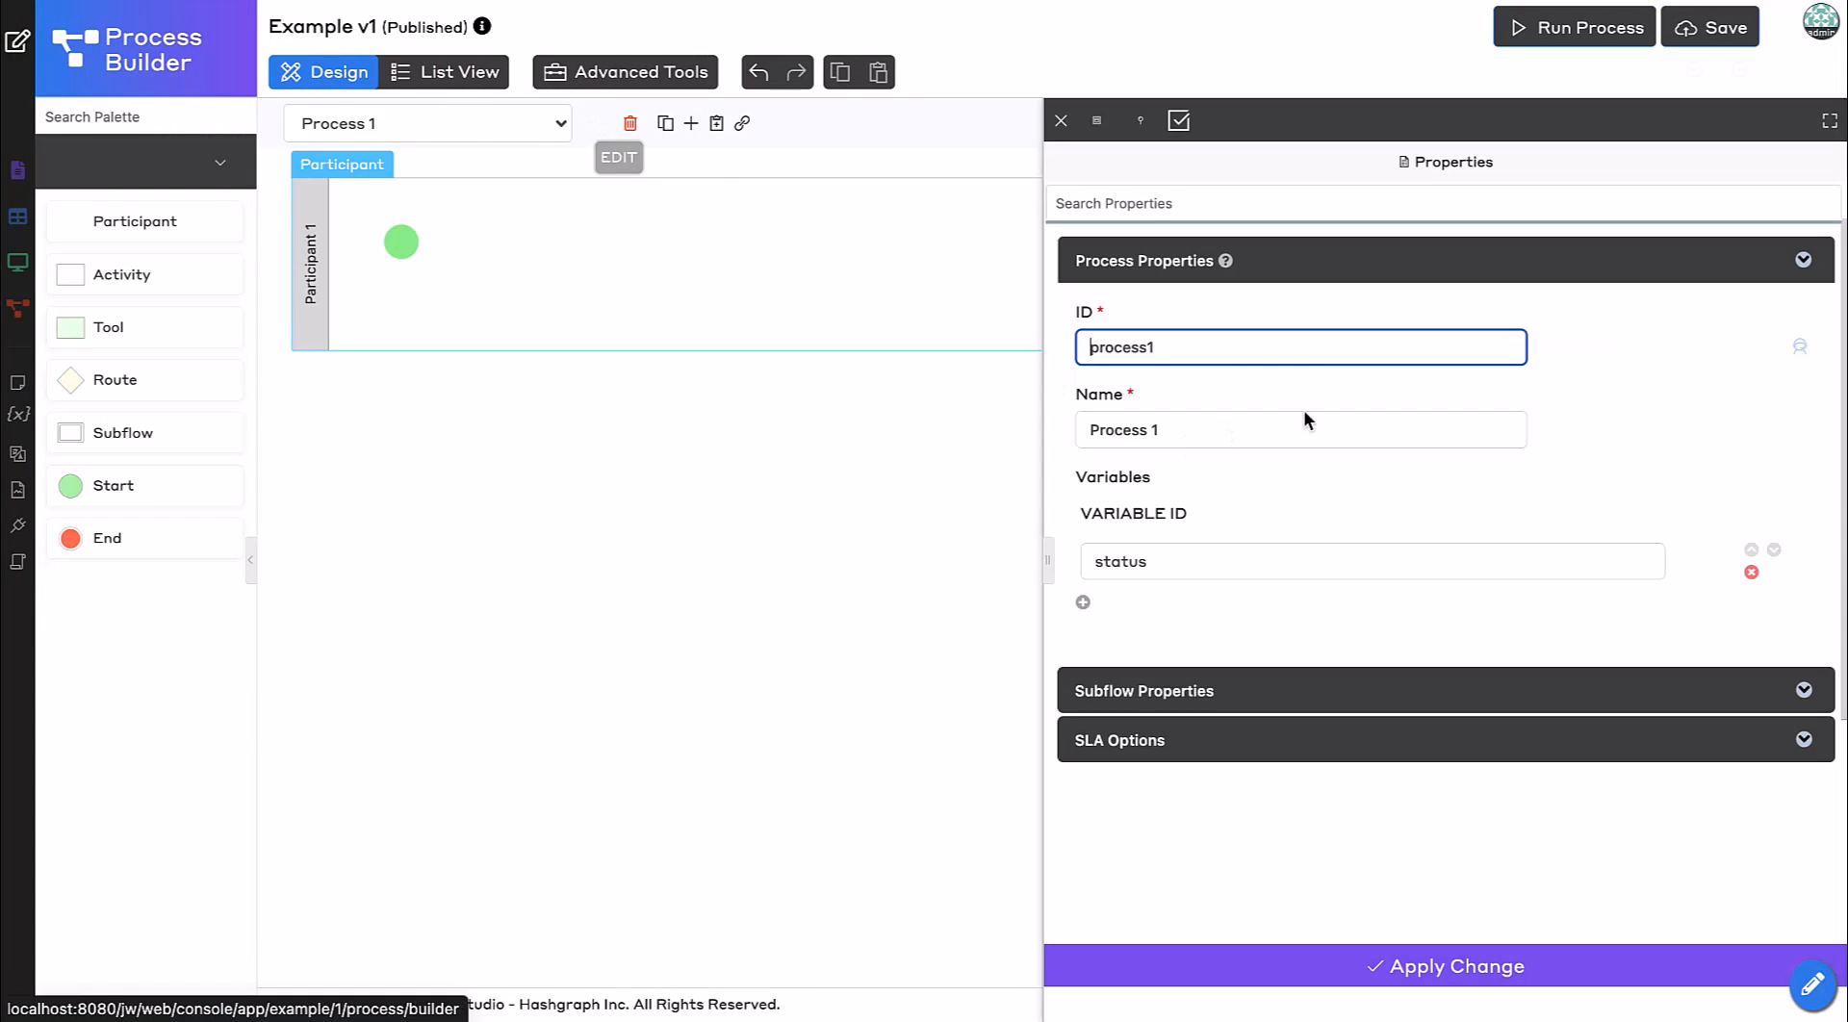
double_click(1251, 358)
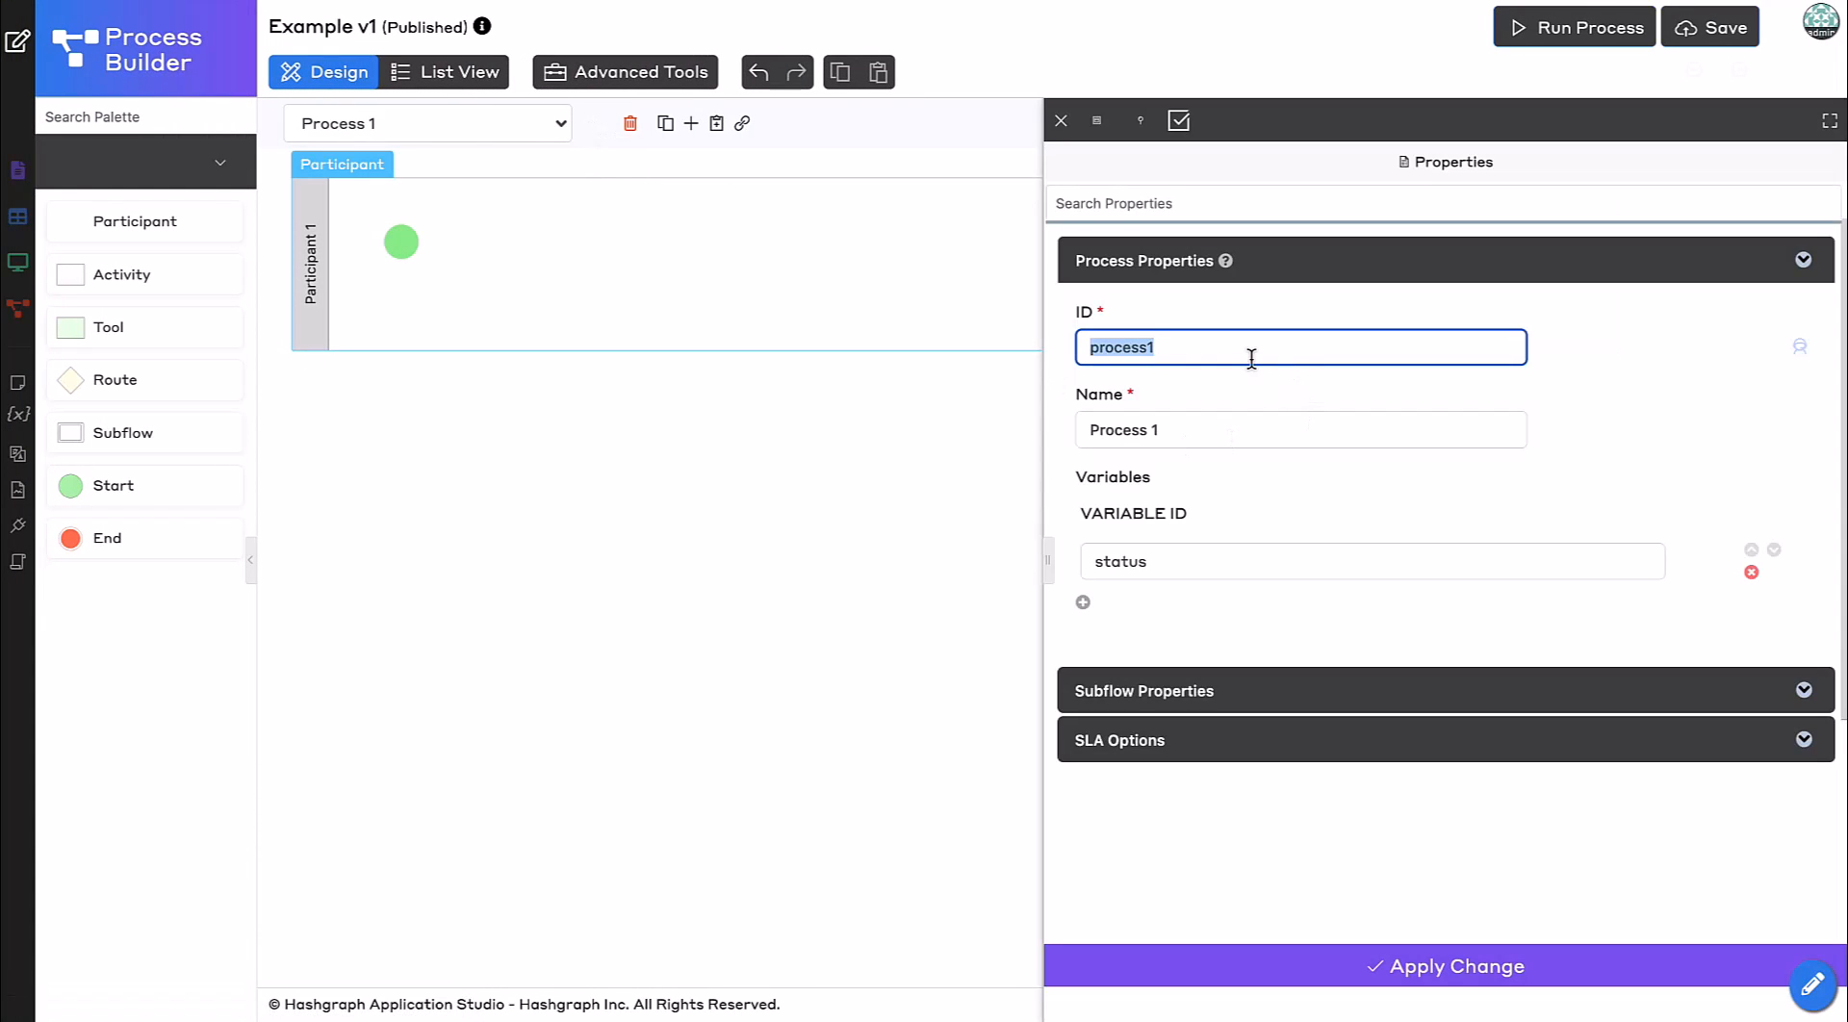
type("generateNewAccounts")
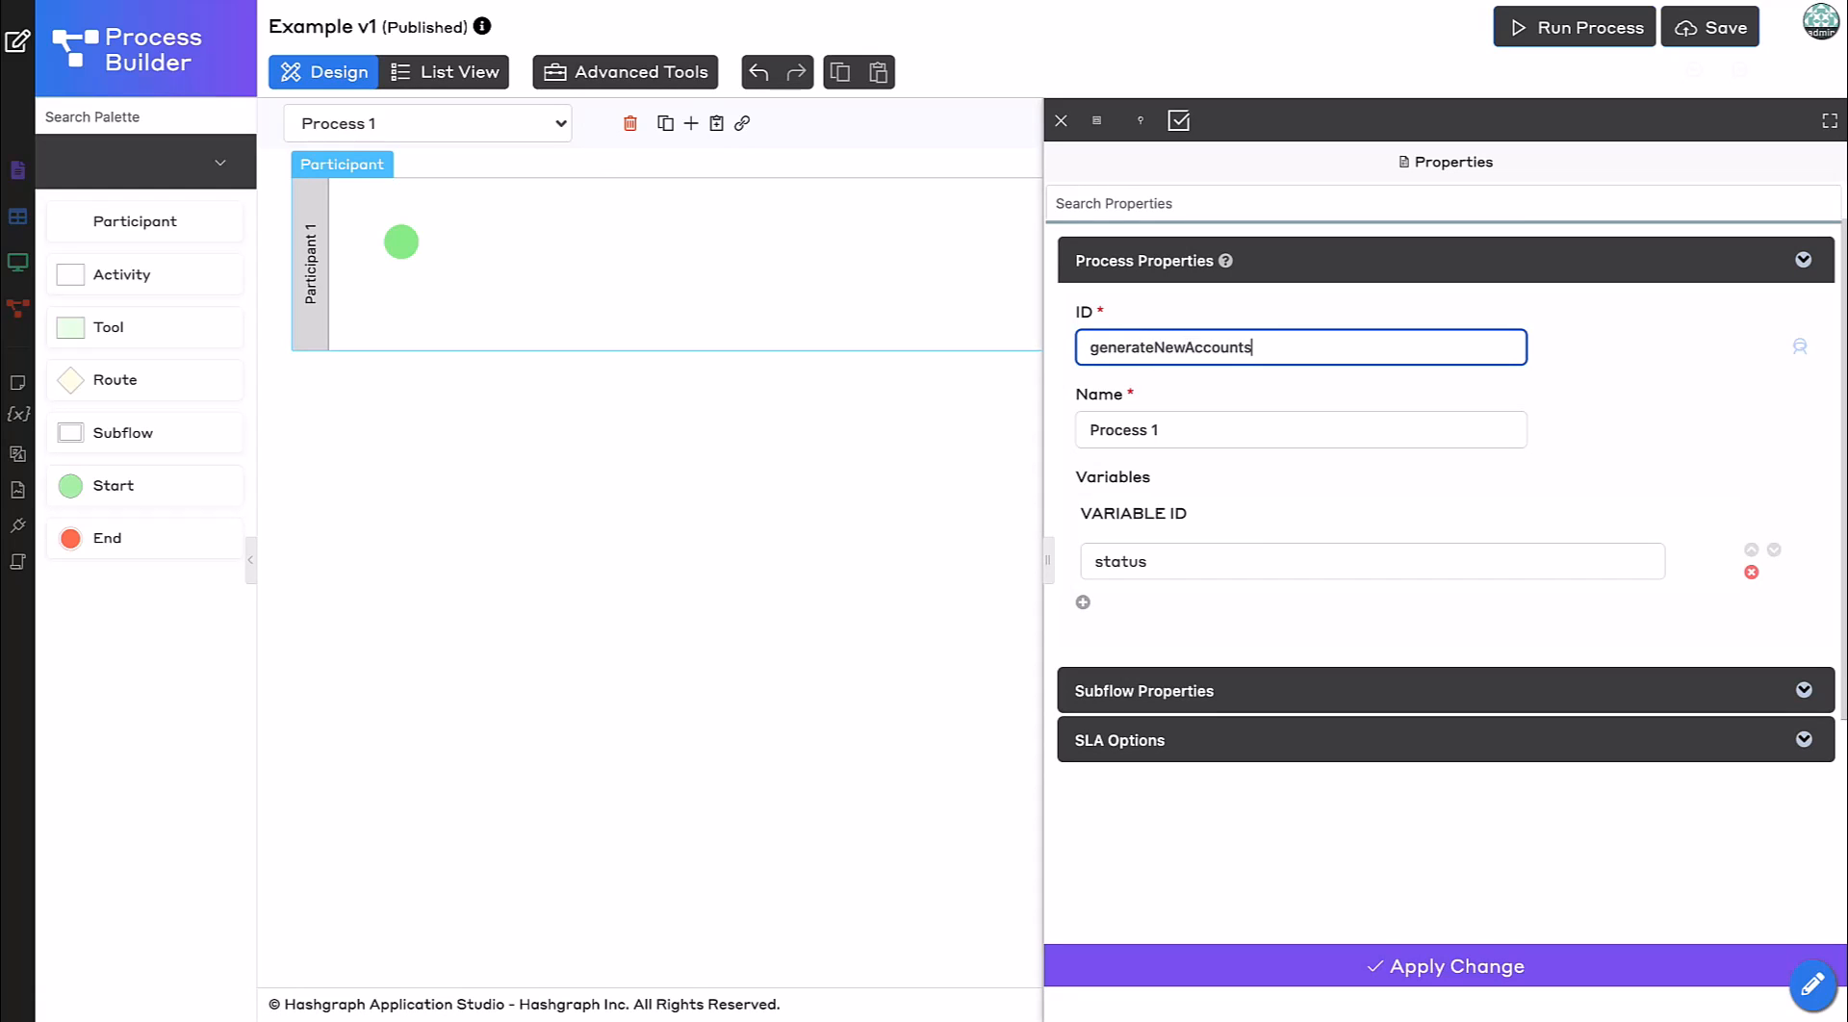
key("Tab")
type("Gen")
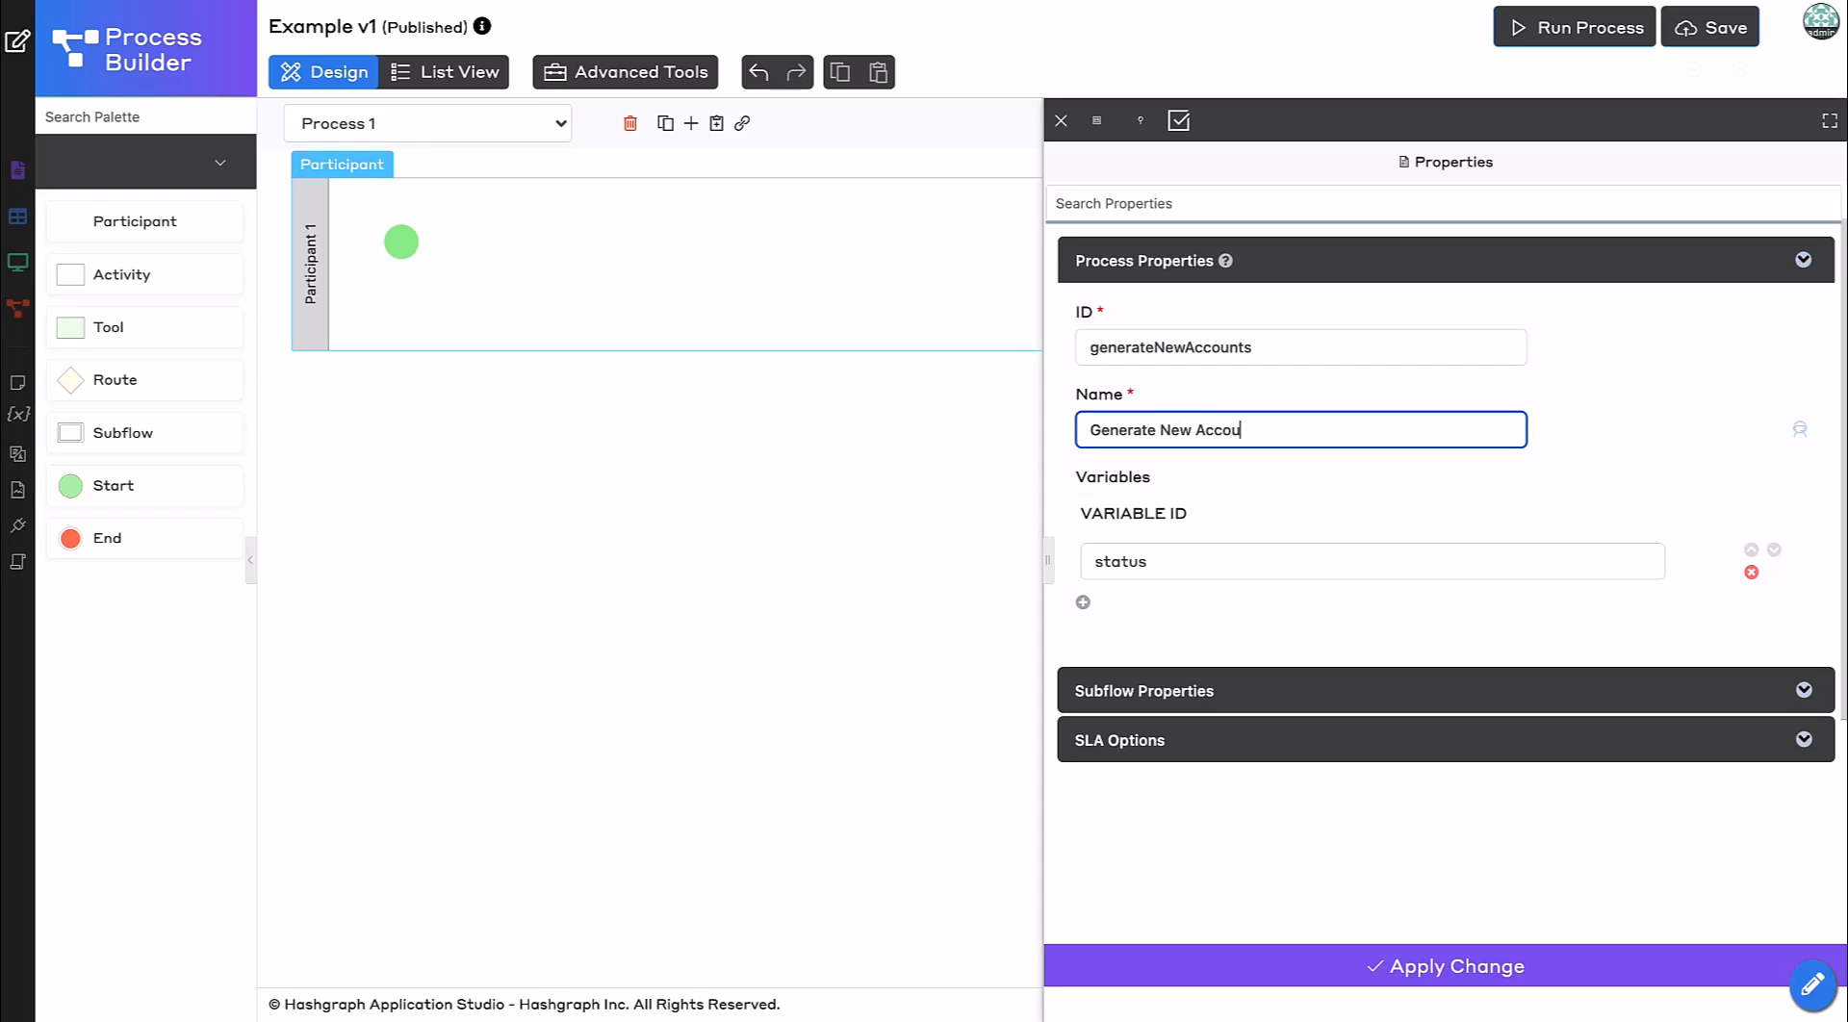
type("erate New Accounts")
left_click(1202, 966)
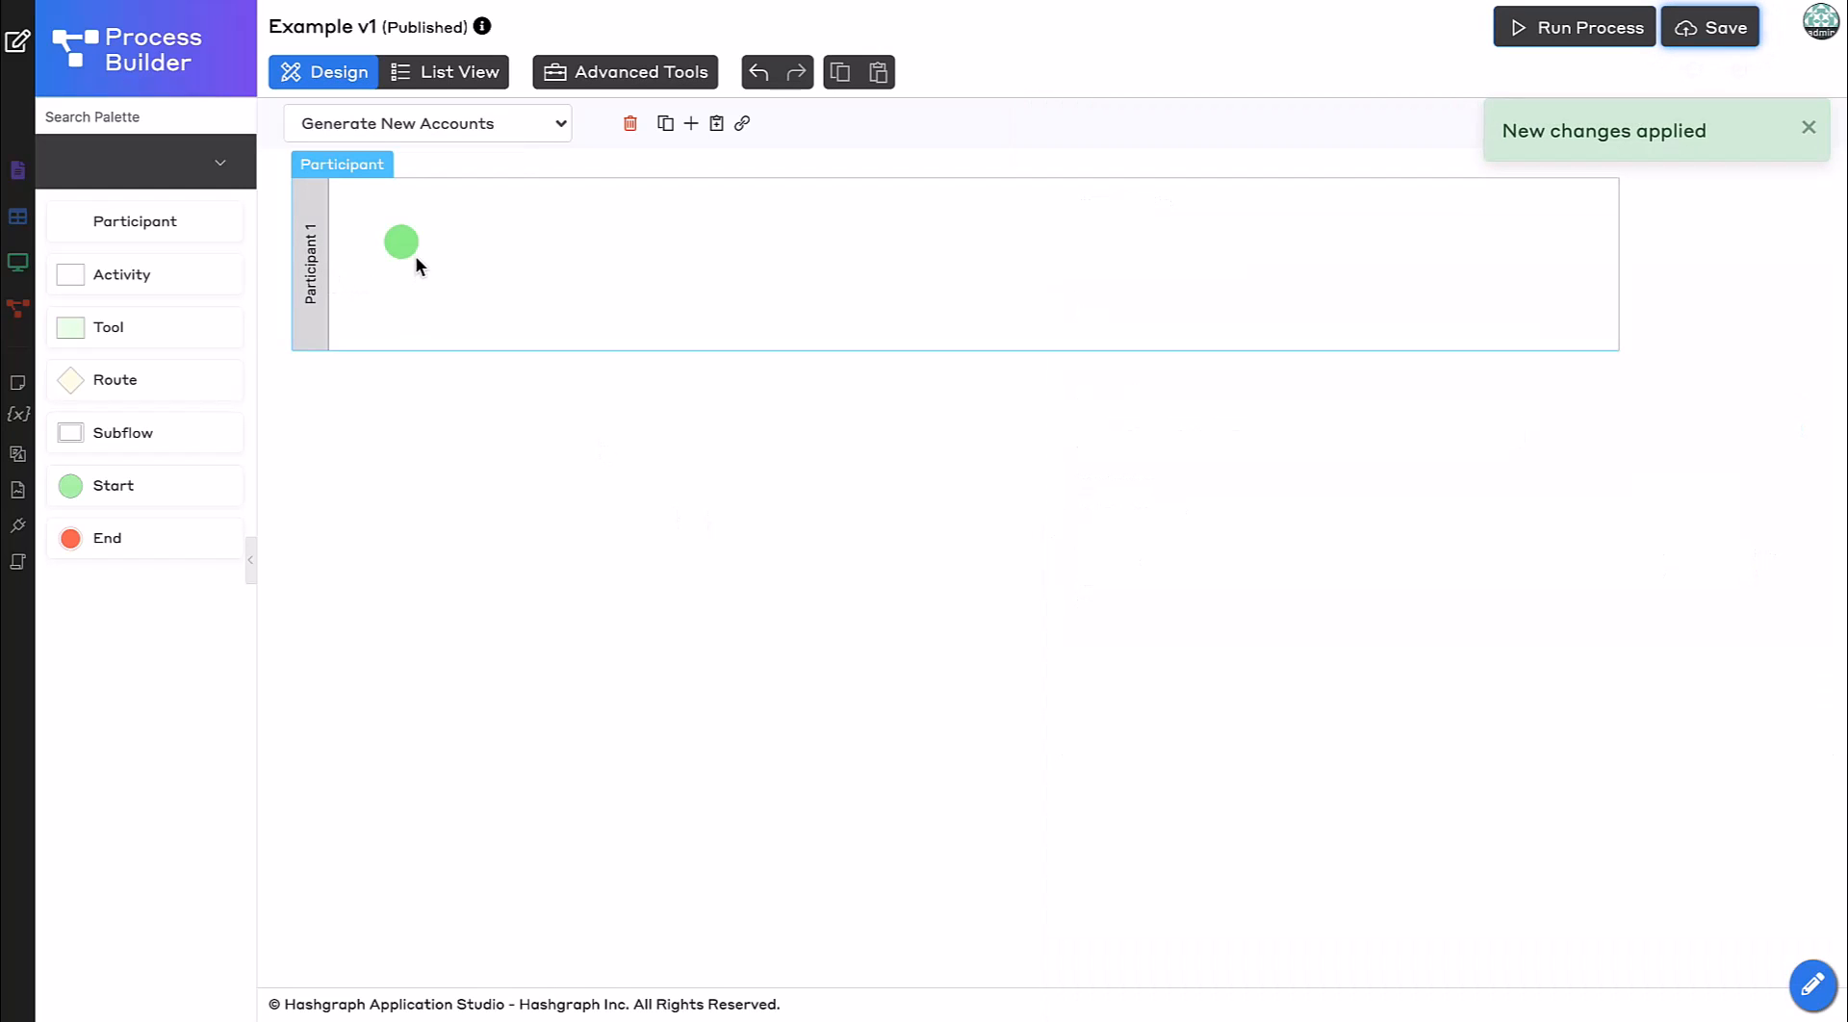
Add a Tool activity into the process lane between the start and end nodes.
mouse_move(130, 329)
left_mouse_down()
mouse_move(542, 251)
mouse_move(505, 217)
mouse_move(556, 258)
mouse_move(697, 281)
mouse_move(740, 274)
mouse_move(732, 259)
left_mouse_up()
left_click(708, 358)
left_click(572, 273)
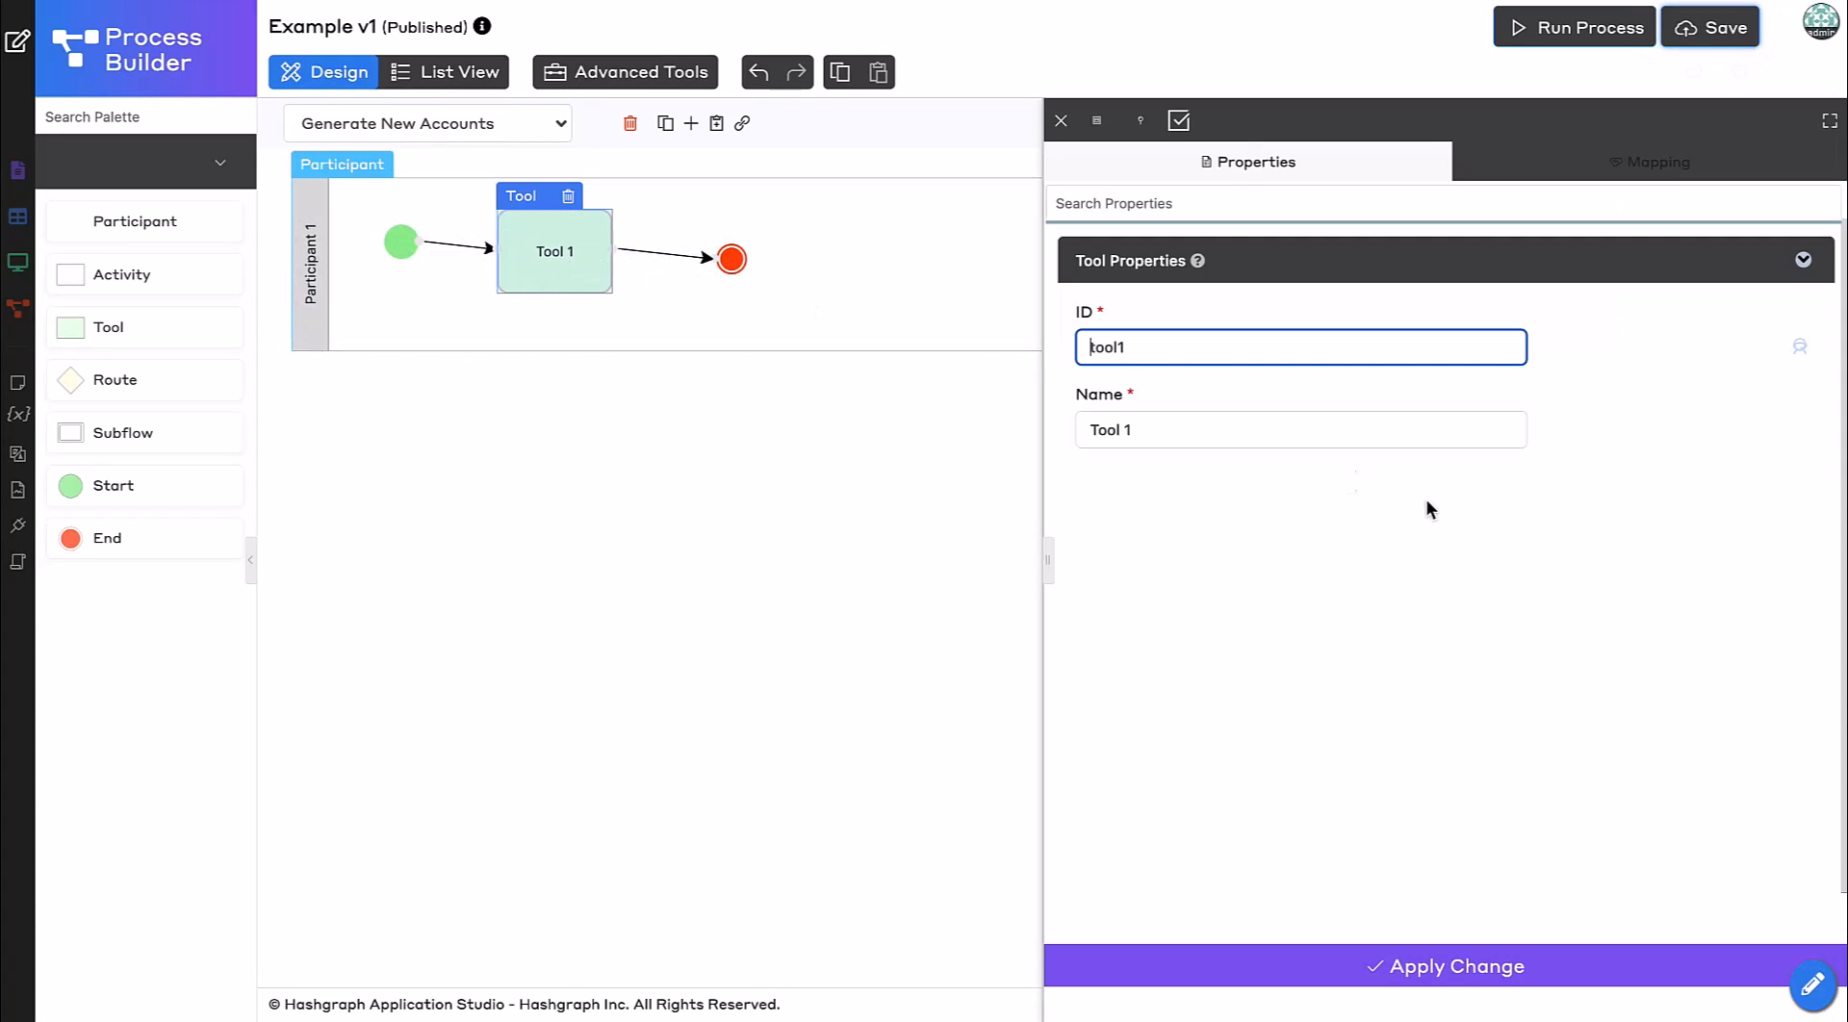
Set the tool's ID to generateHederaAccount and its name to Generate Hedera Account, and apply.
double_click(1162, 343)
type("g")
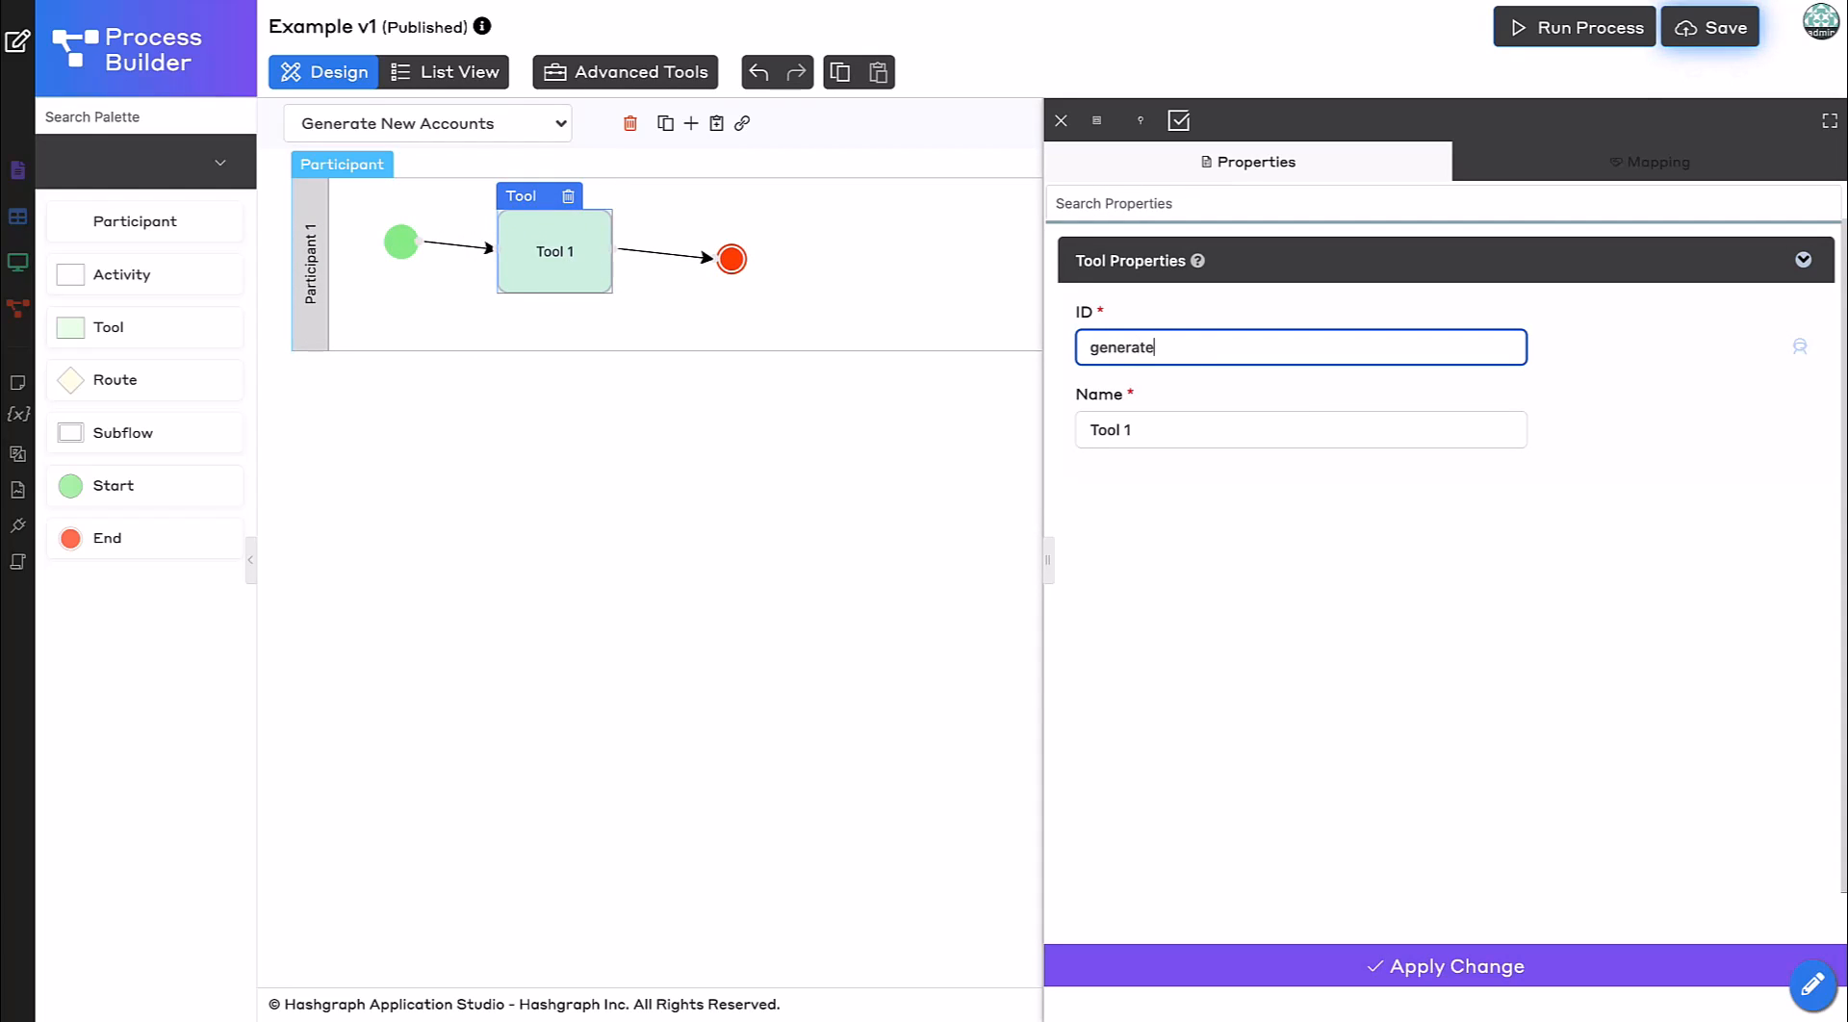
type("enerateHederaAccou")
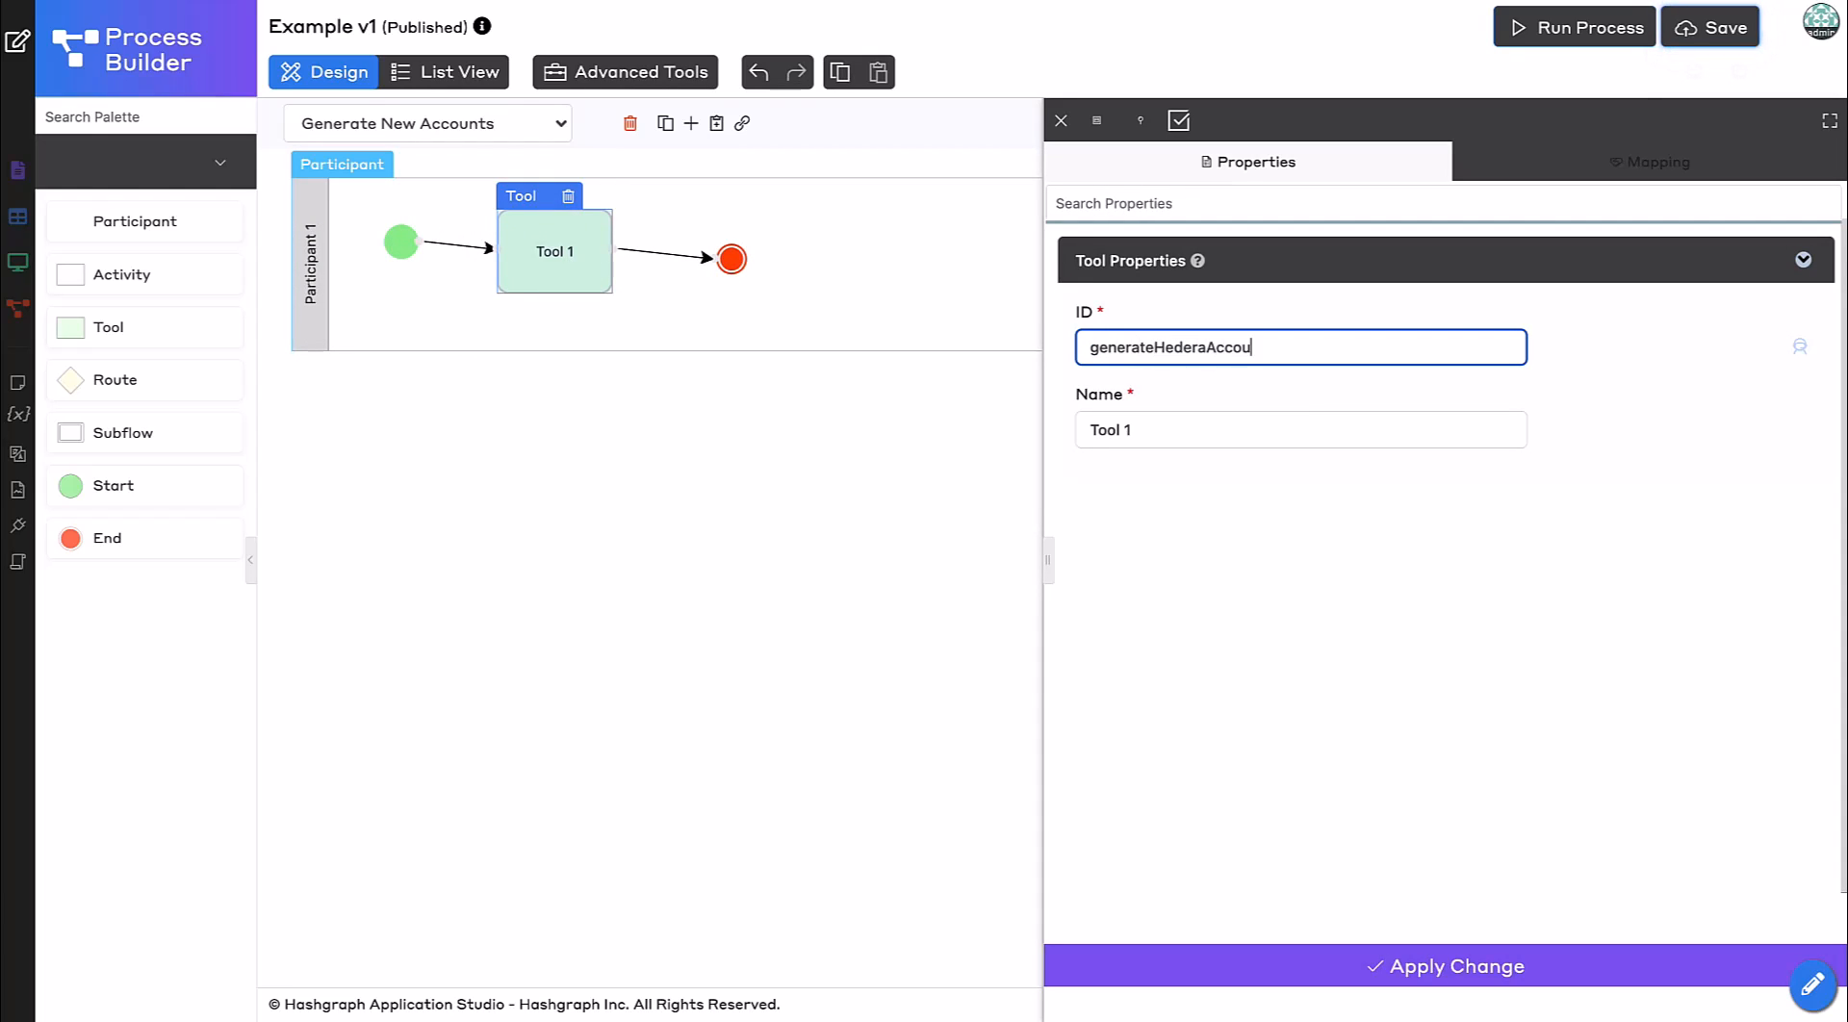
type("nt")
key("Tab")
type("Genera")
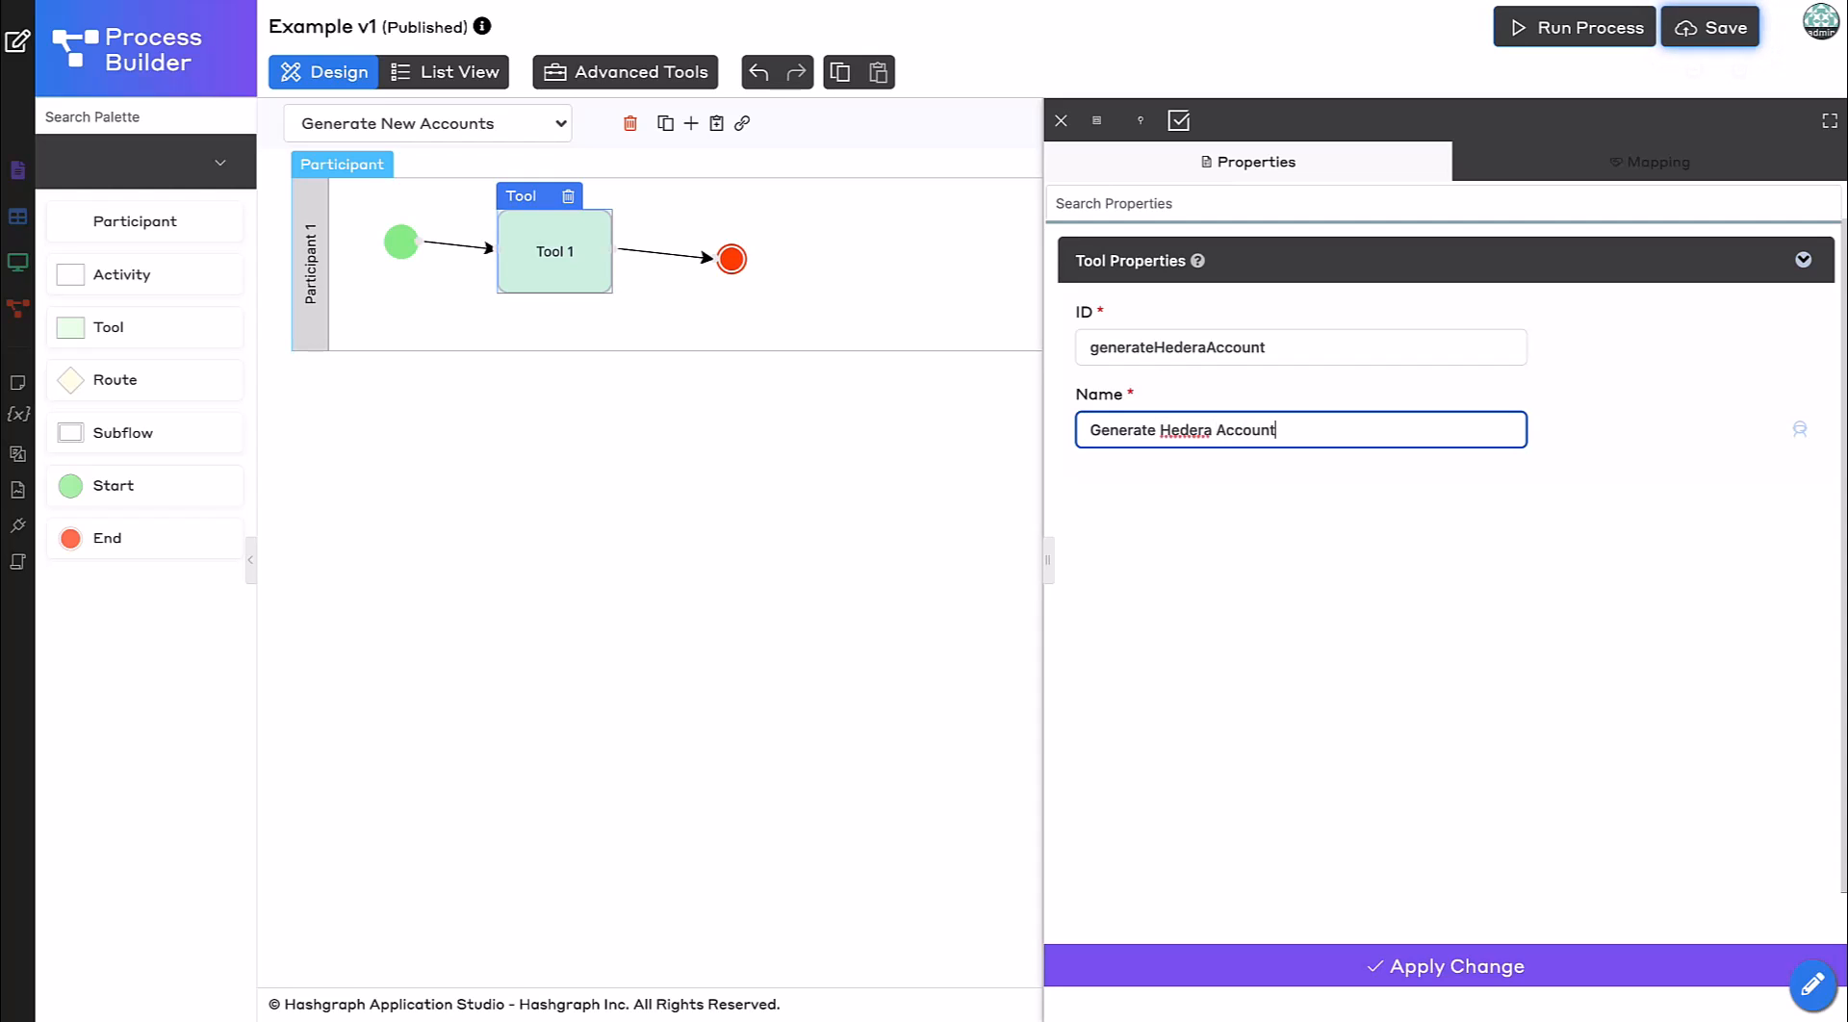
left_click(1216, 974)
Assign the Hedera Generate Account Tool to the tool activity's mapping.
left_click(1597, 179)
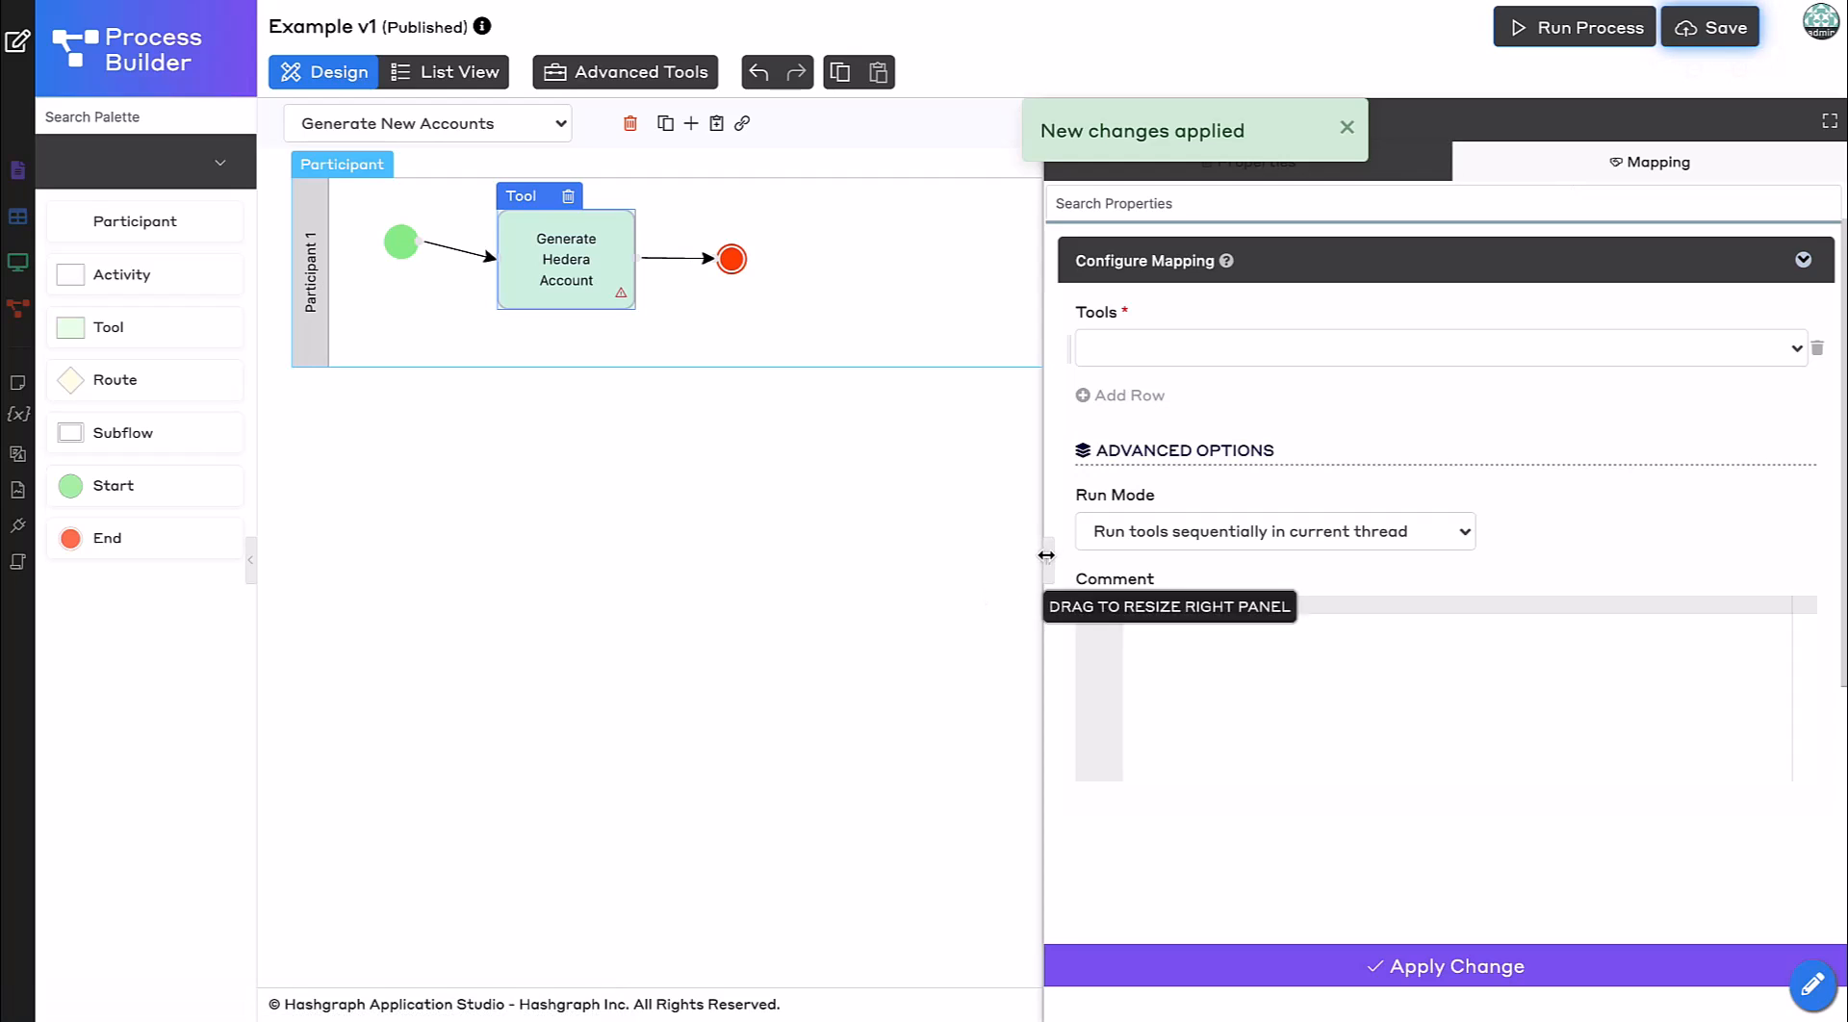
left_click_drag(1045, 566, 967, 566)
left_click(1817, 348)
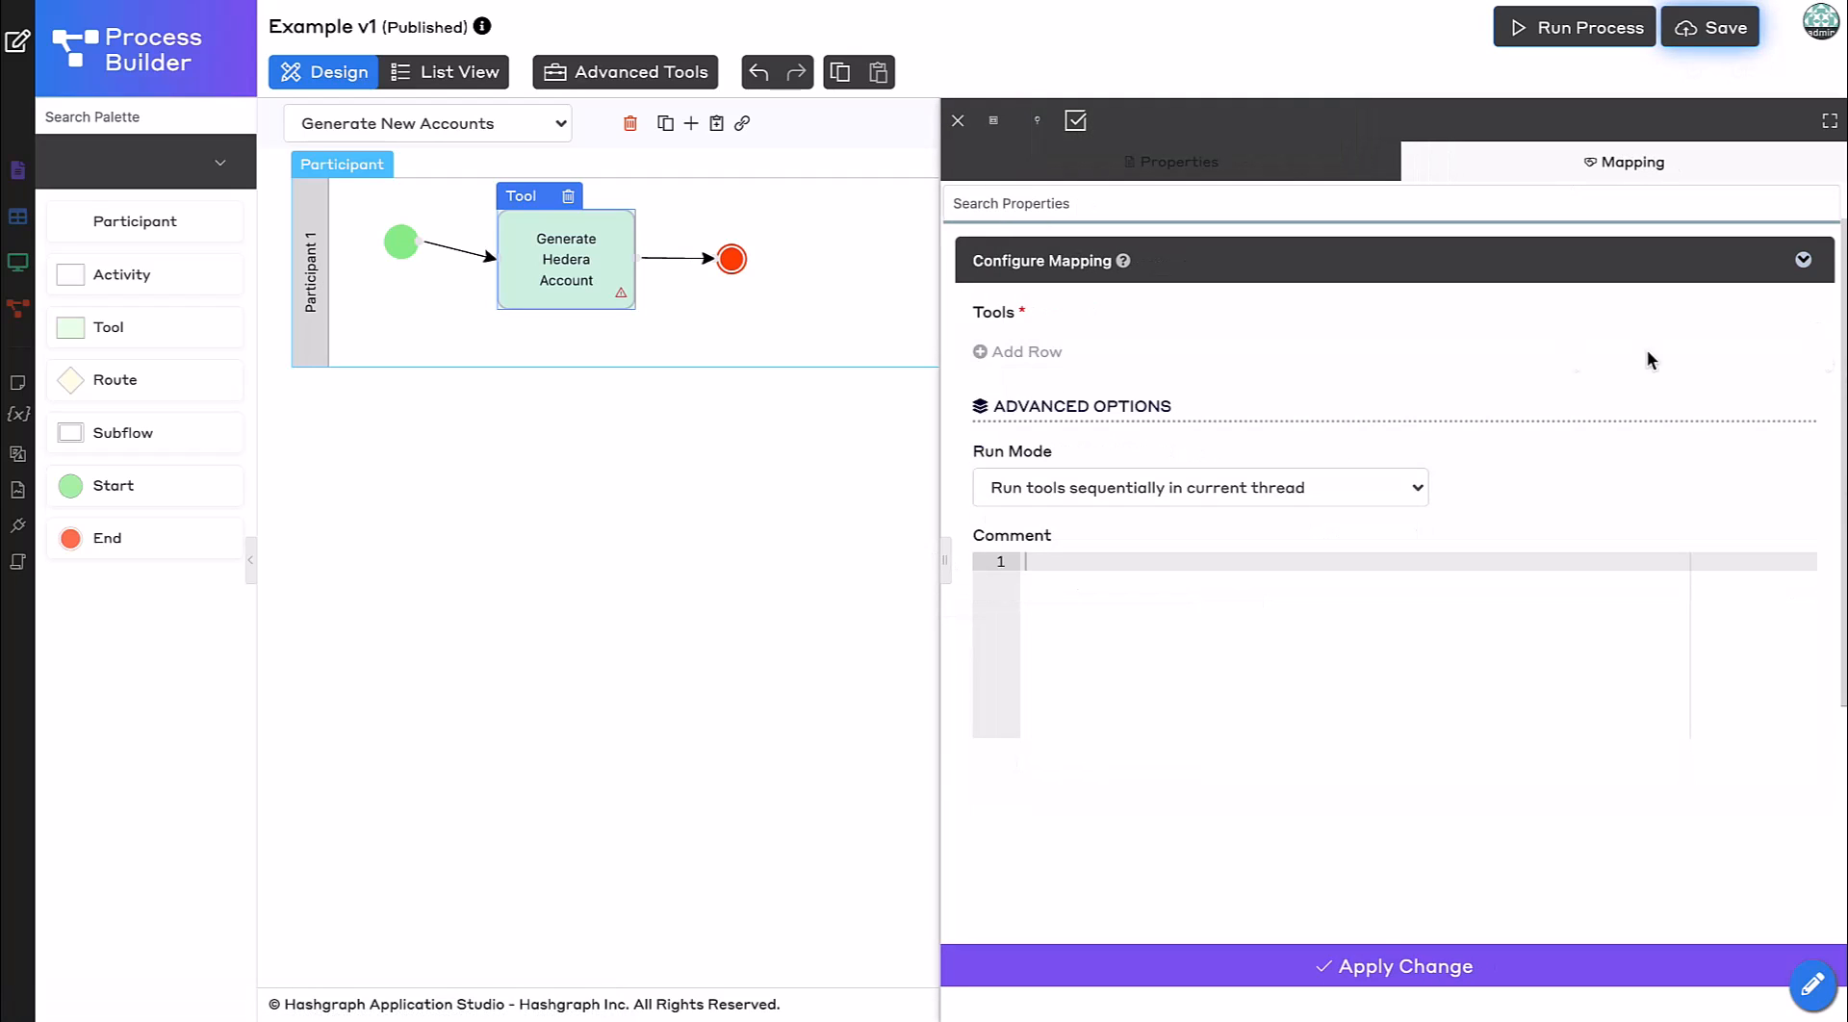
left_click(991, 351)
left_click(1121, 351)
type("hedera")
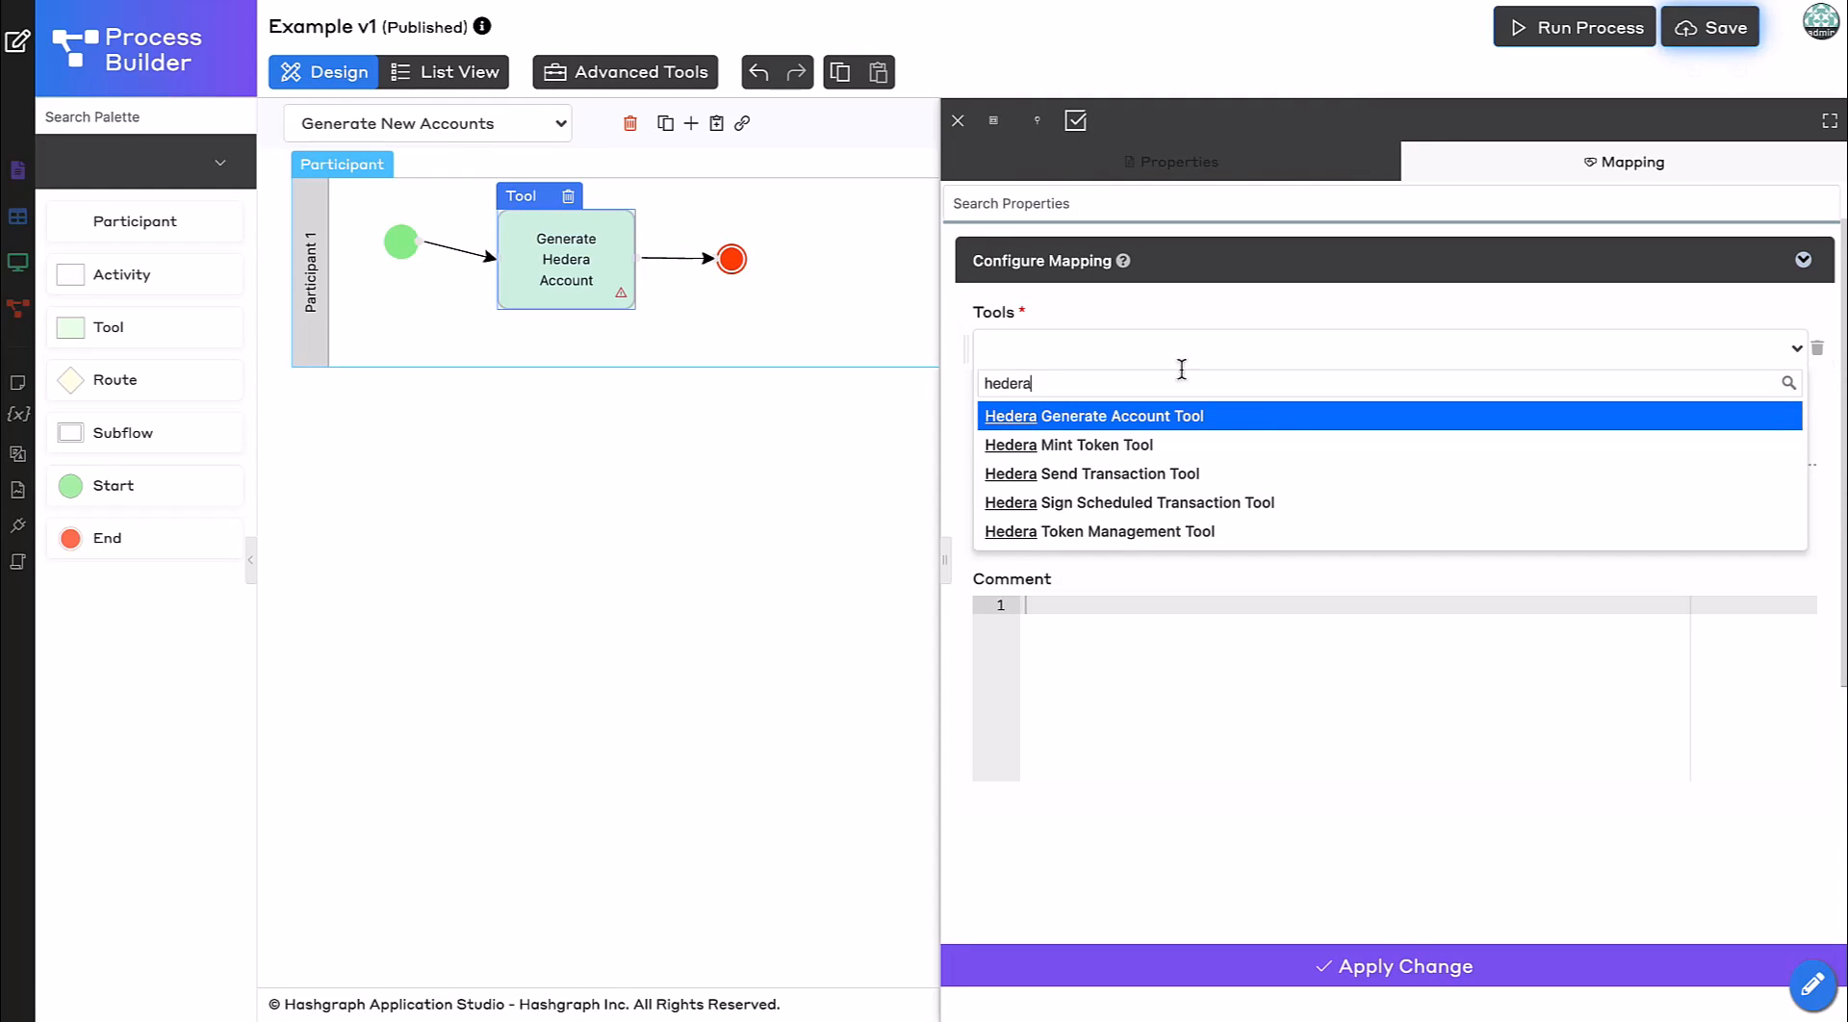
left_click(1277, 419)
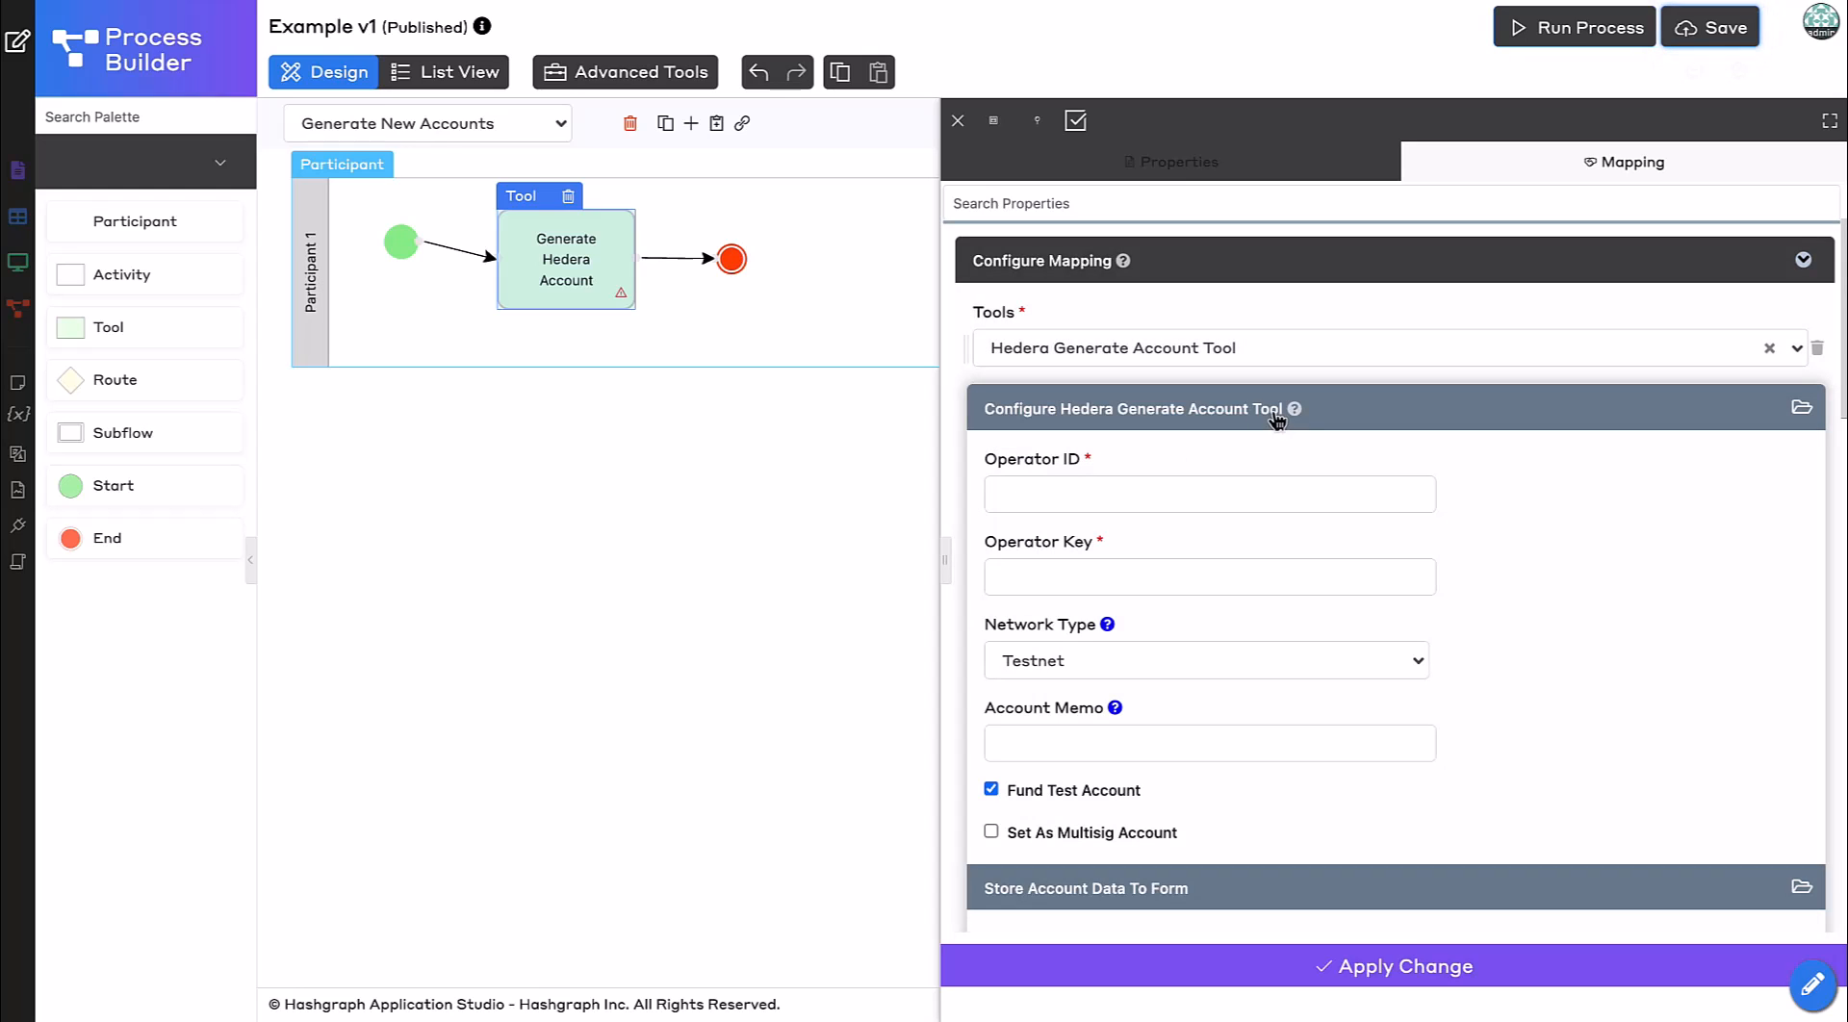
left_click(1049, 507)
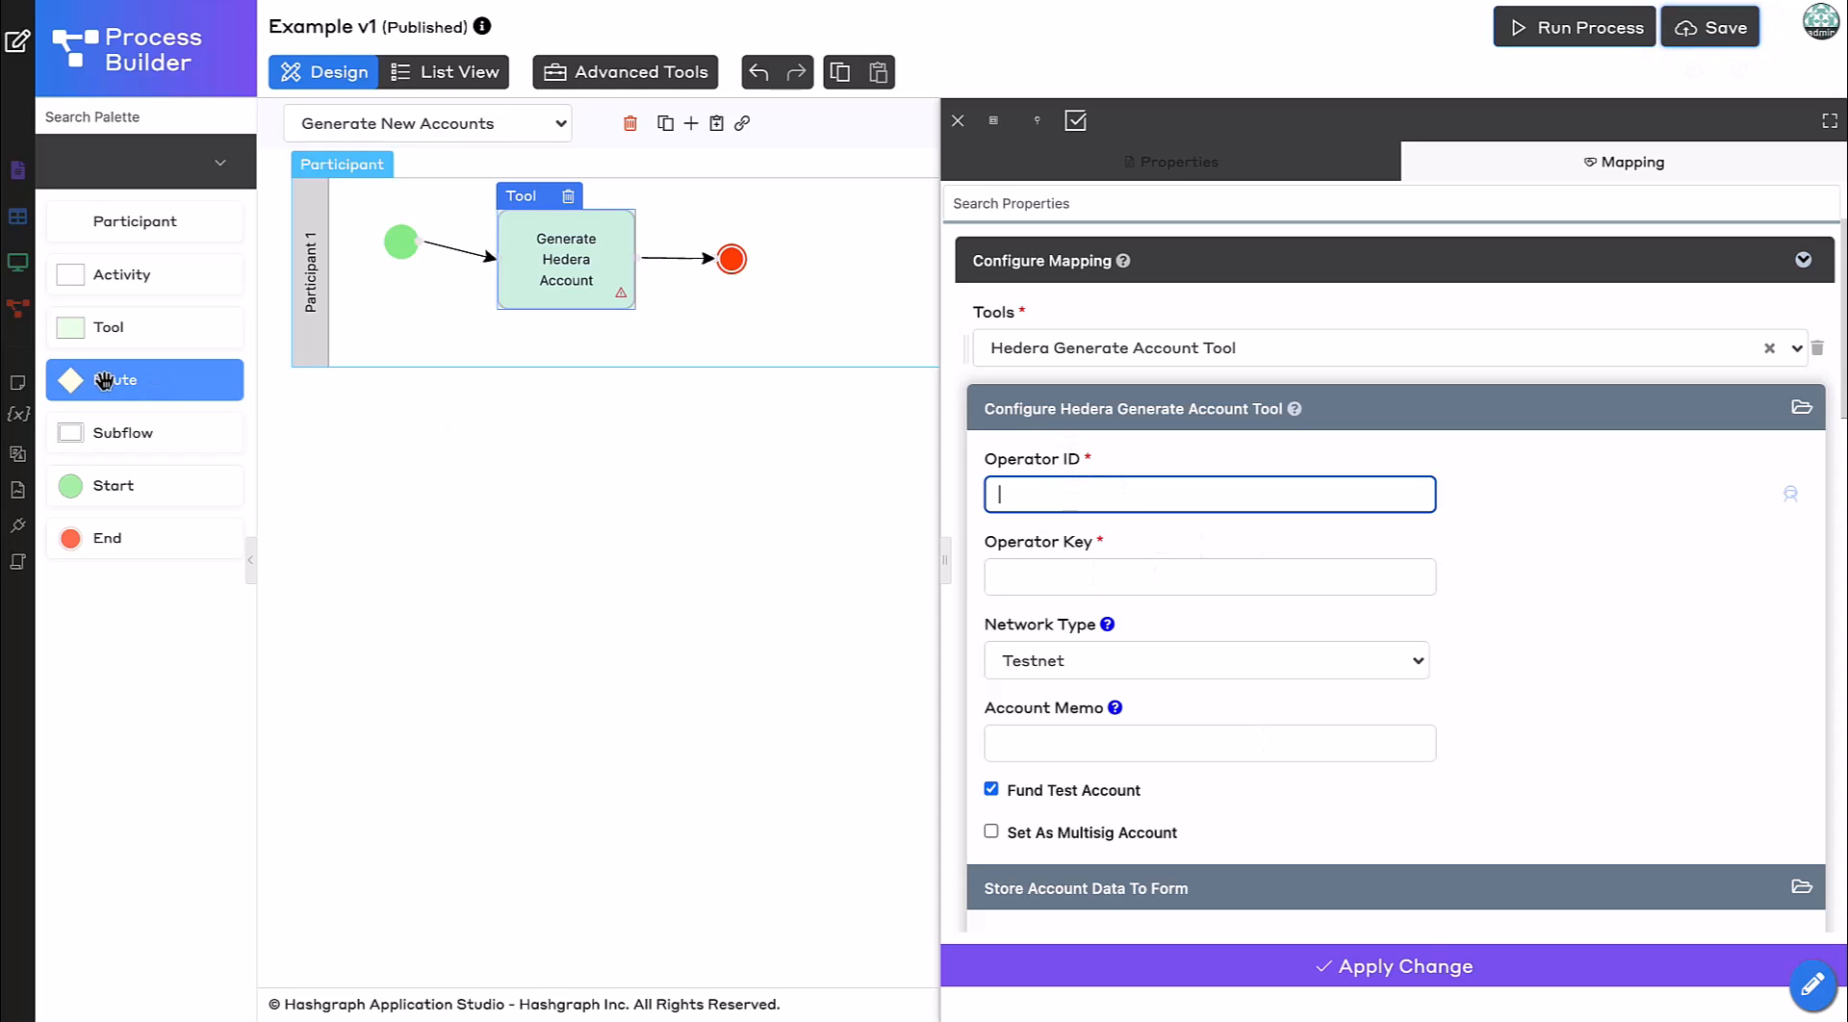
Add an app variable with ID operatorId.
left_click(21, 419)
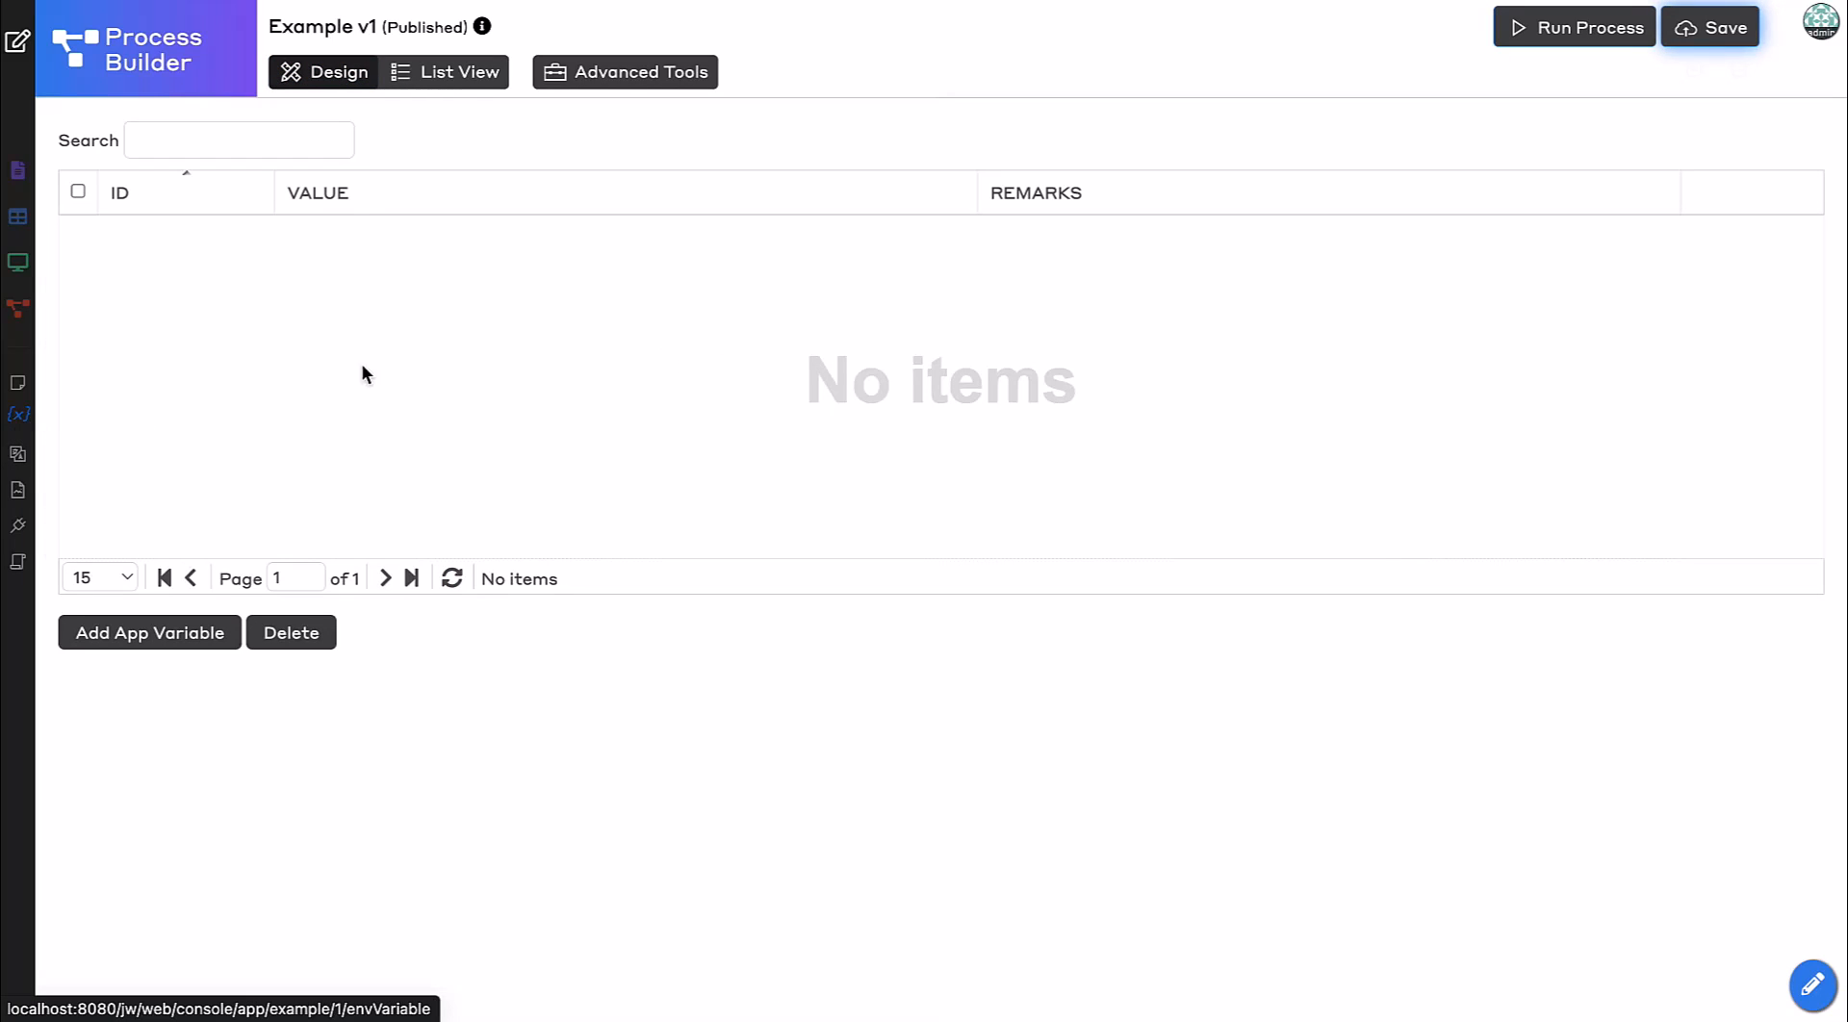
left_click(130, 635)
left_click(552, 297)
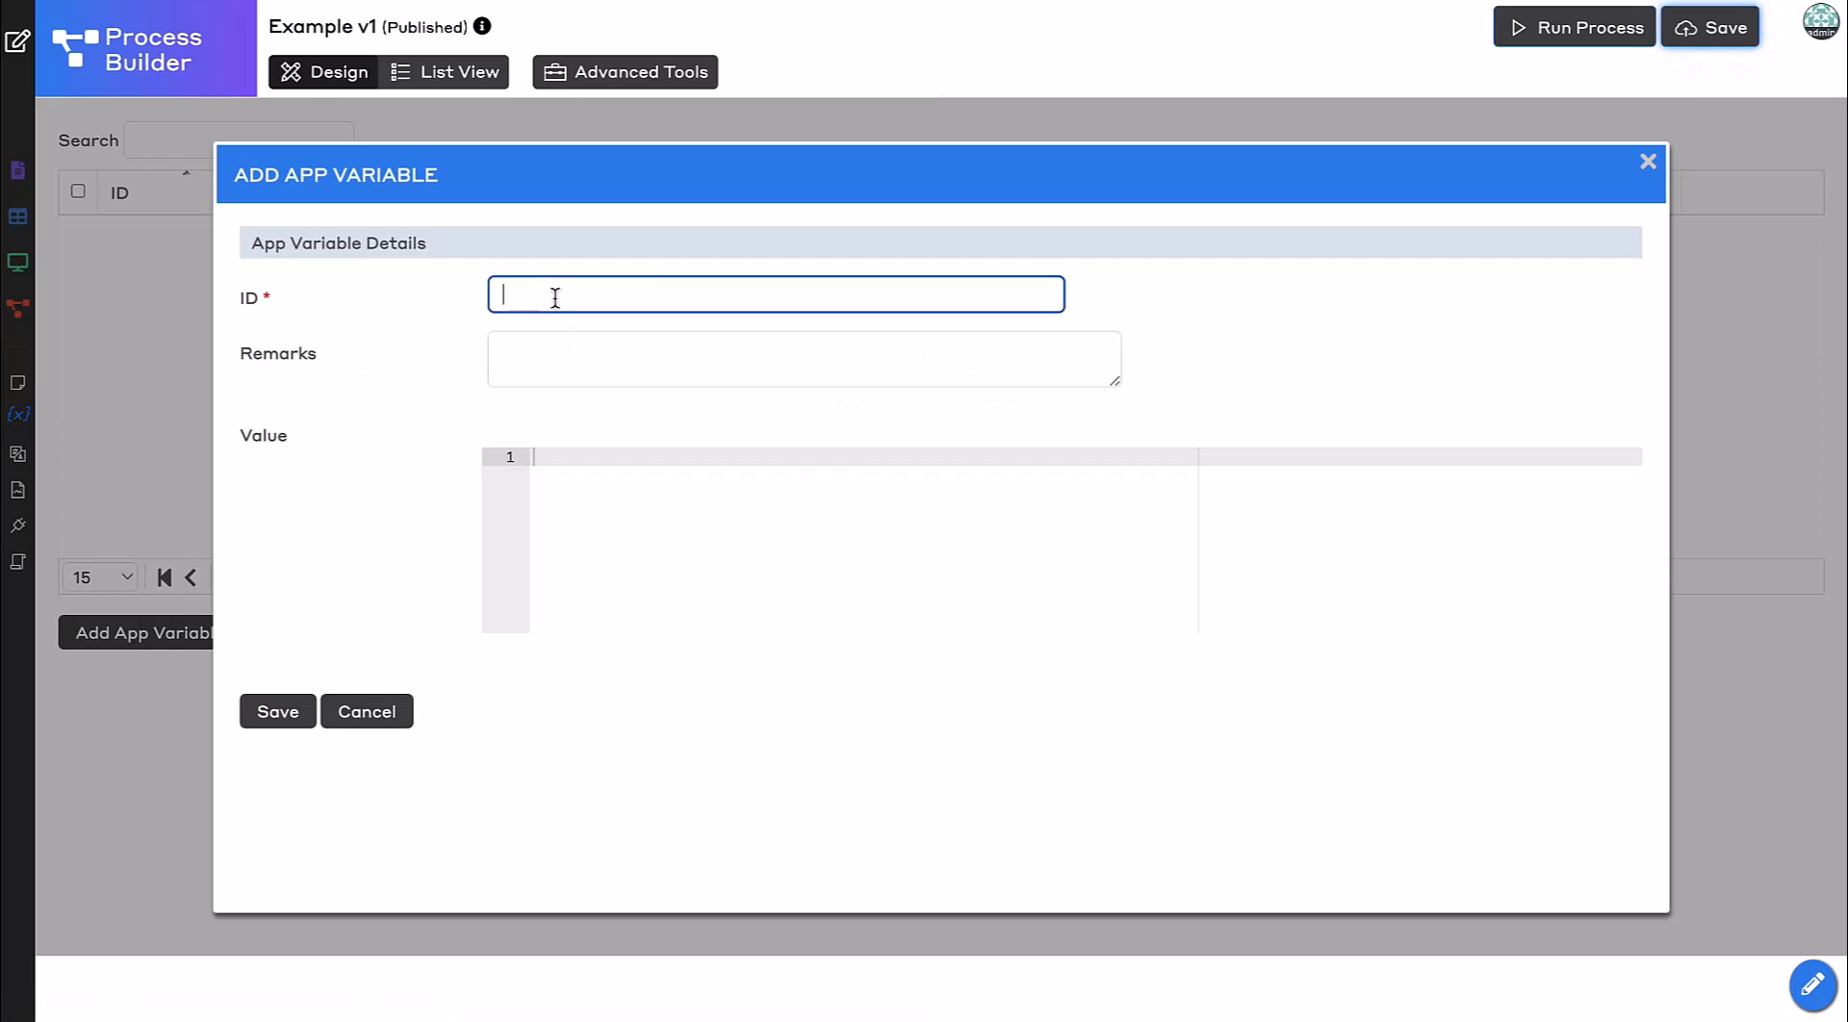
type("operatorId")
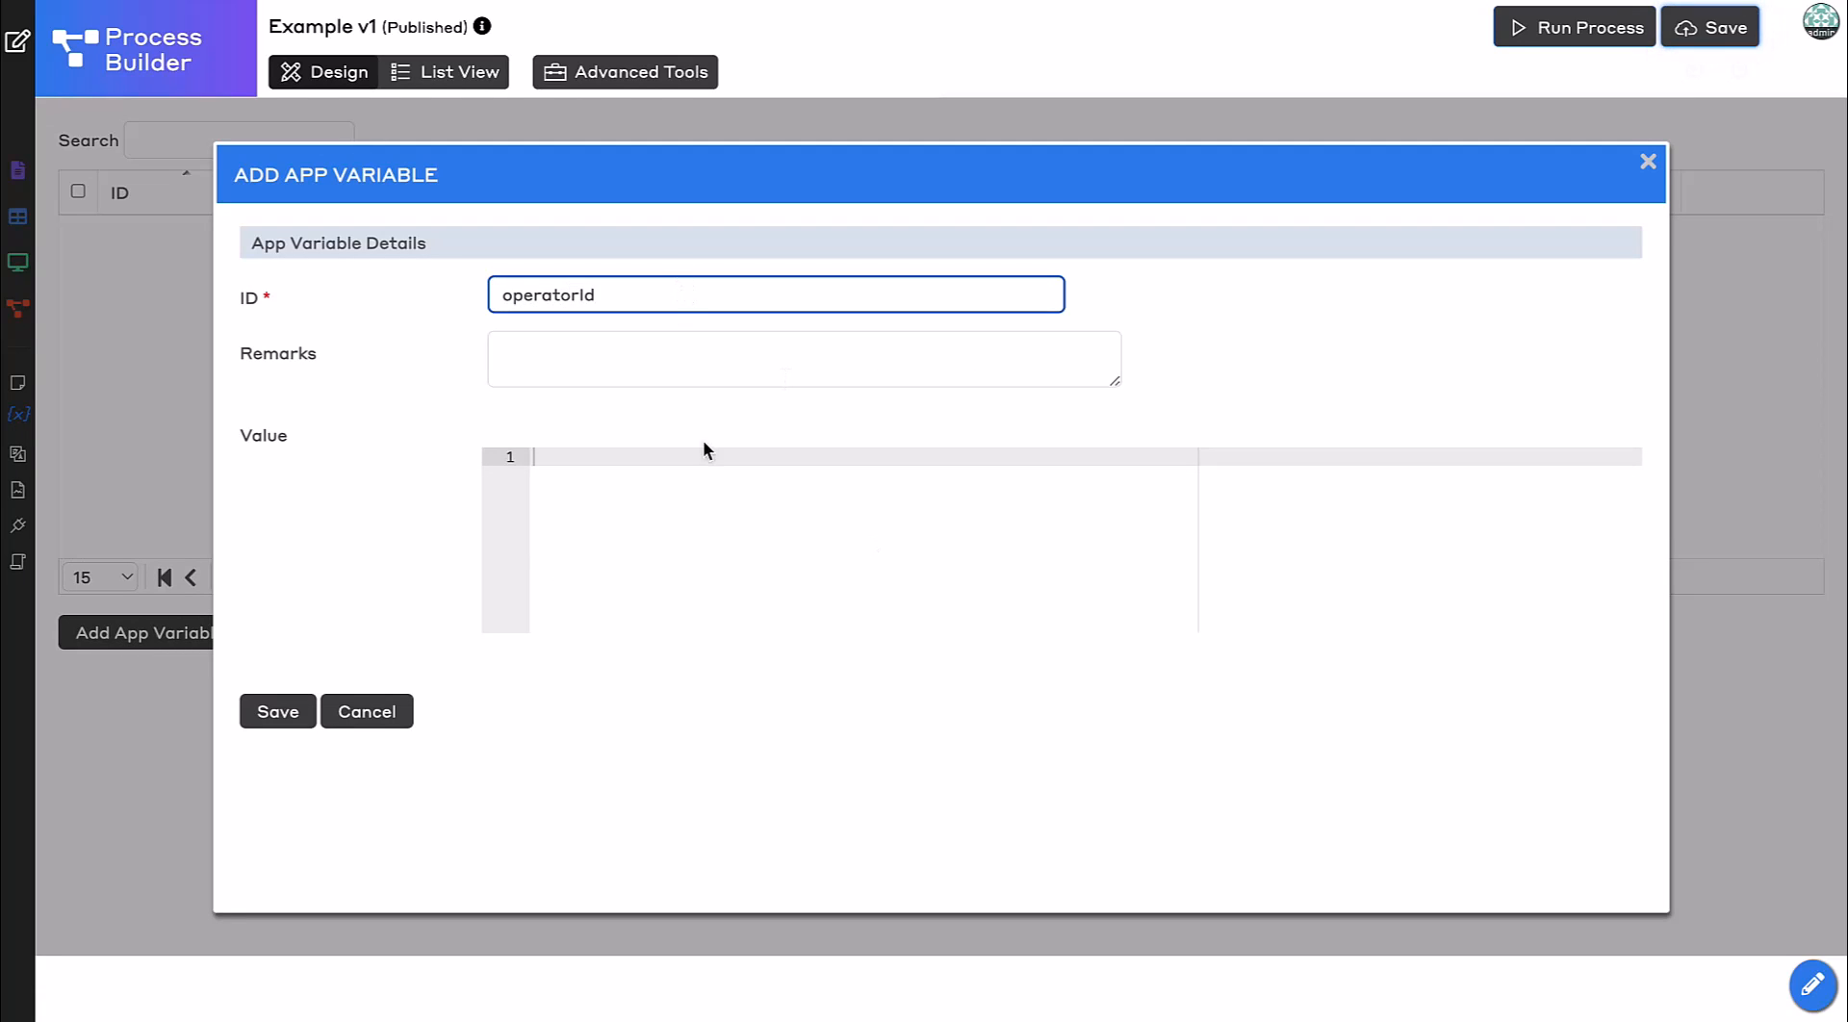
left_click(277, 710)
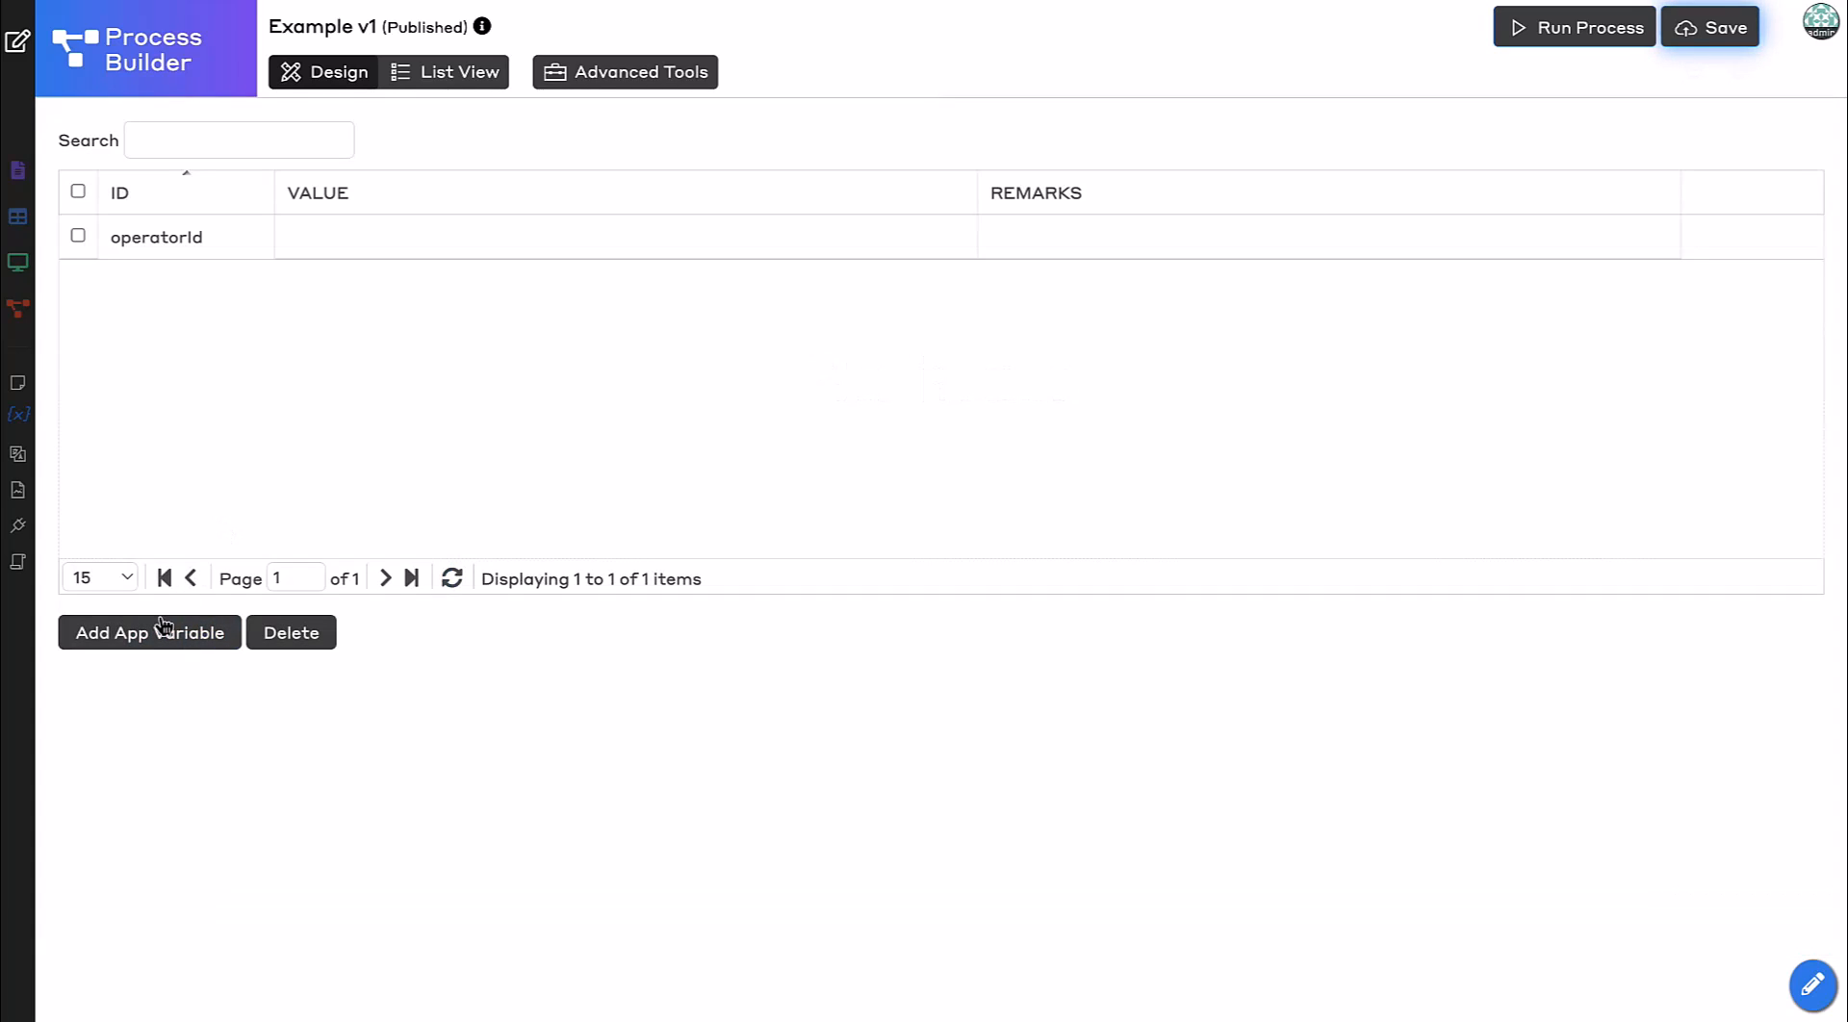
Add a second app variable with ID operatorKey.
left_click(151, 637)
left_click(582, 301)
type("operatorKey")
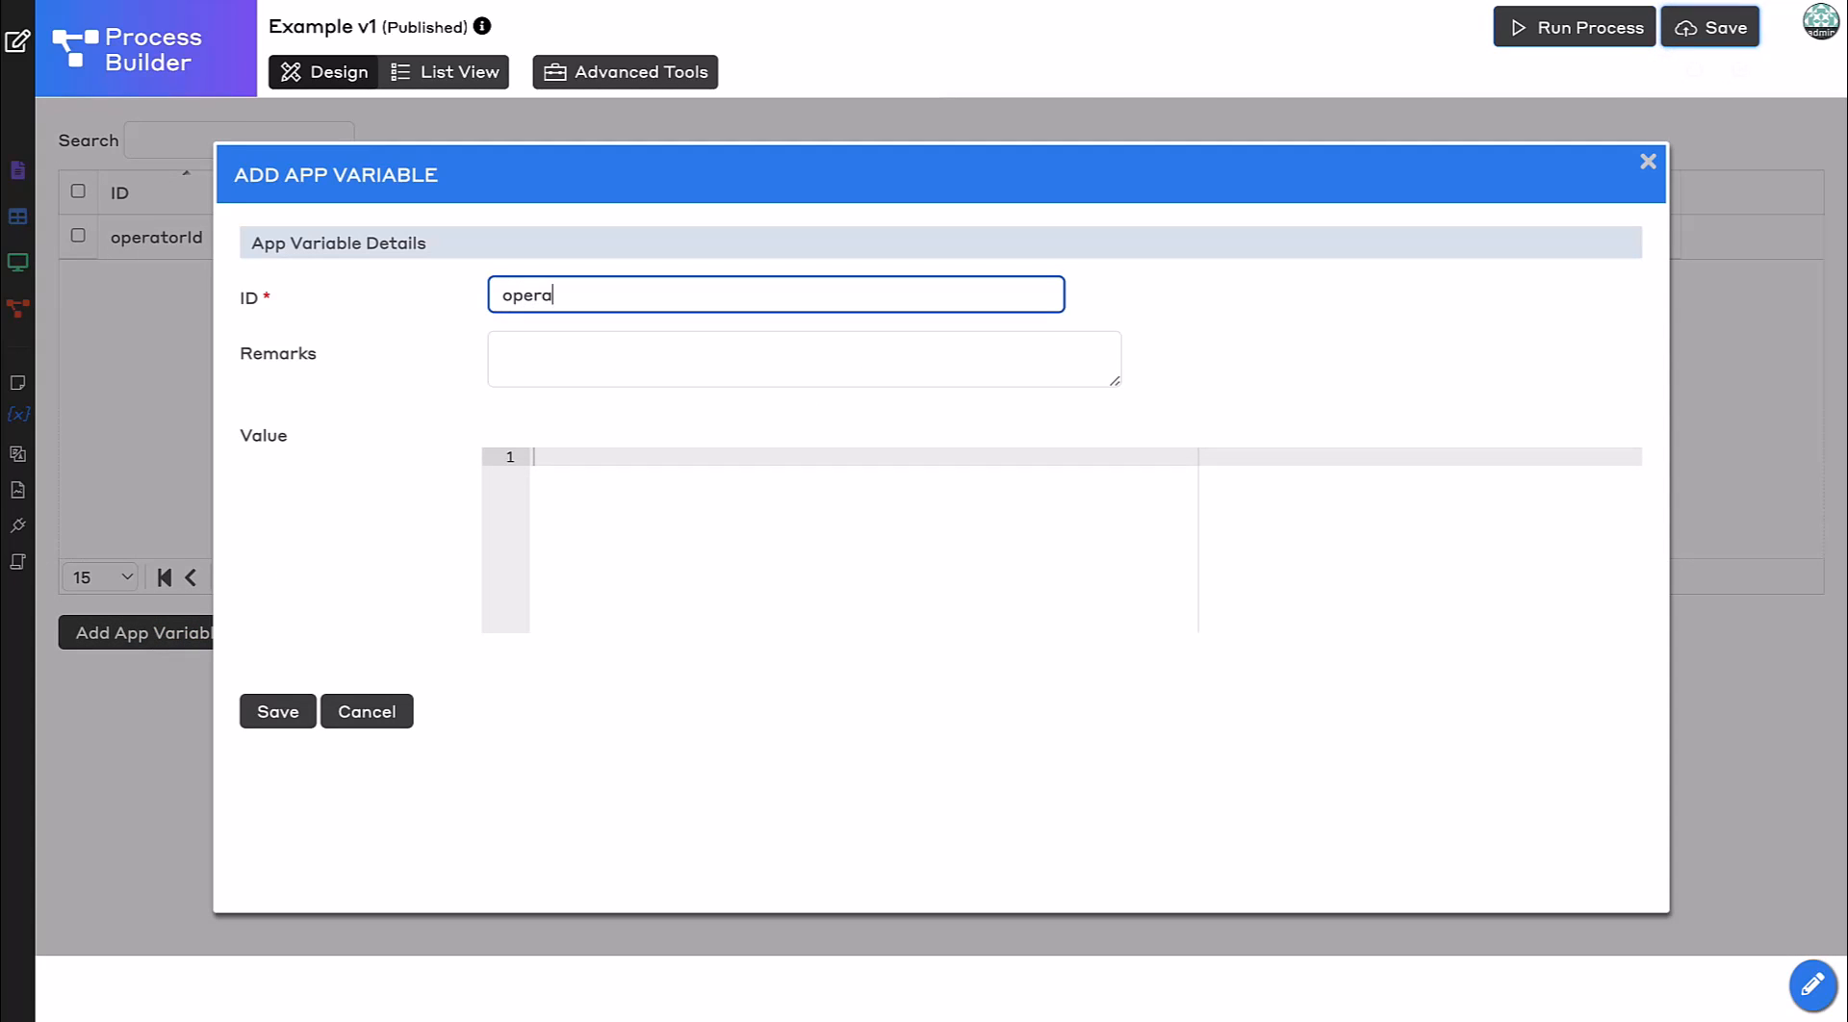
left_click(289, 712)
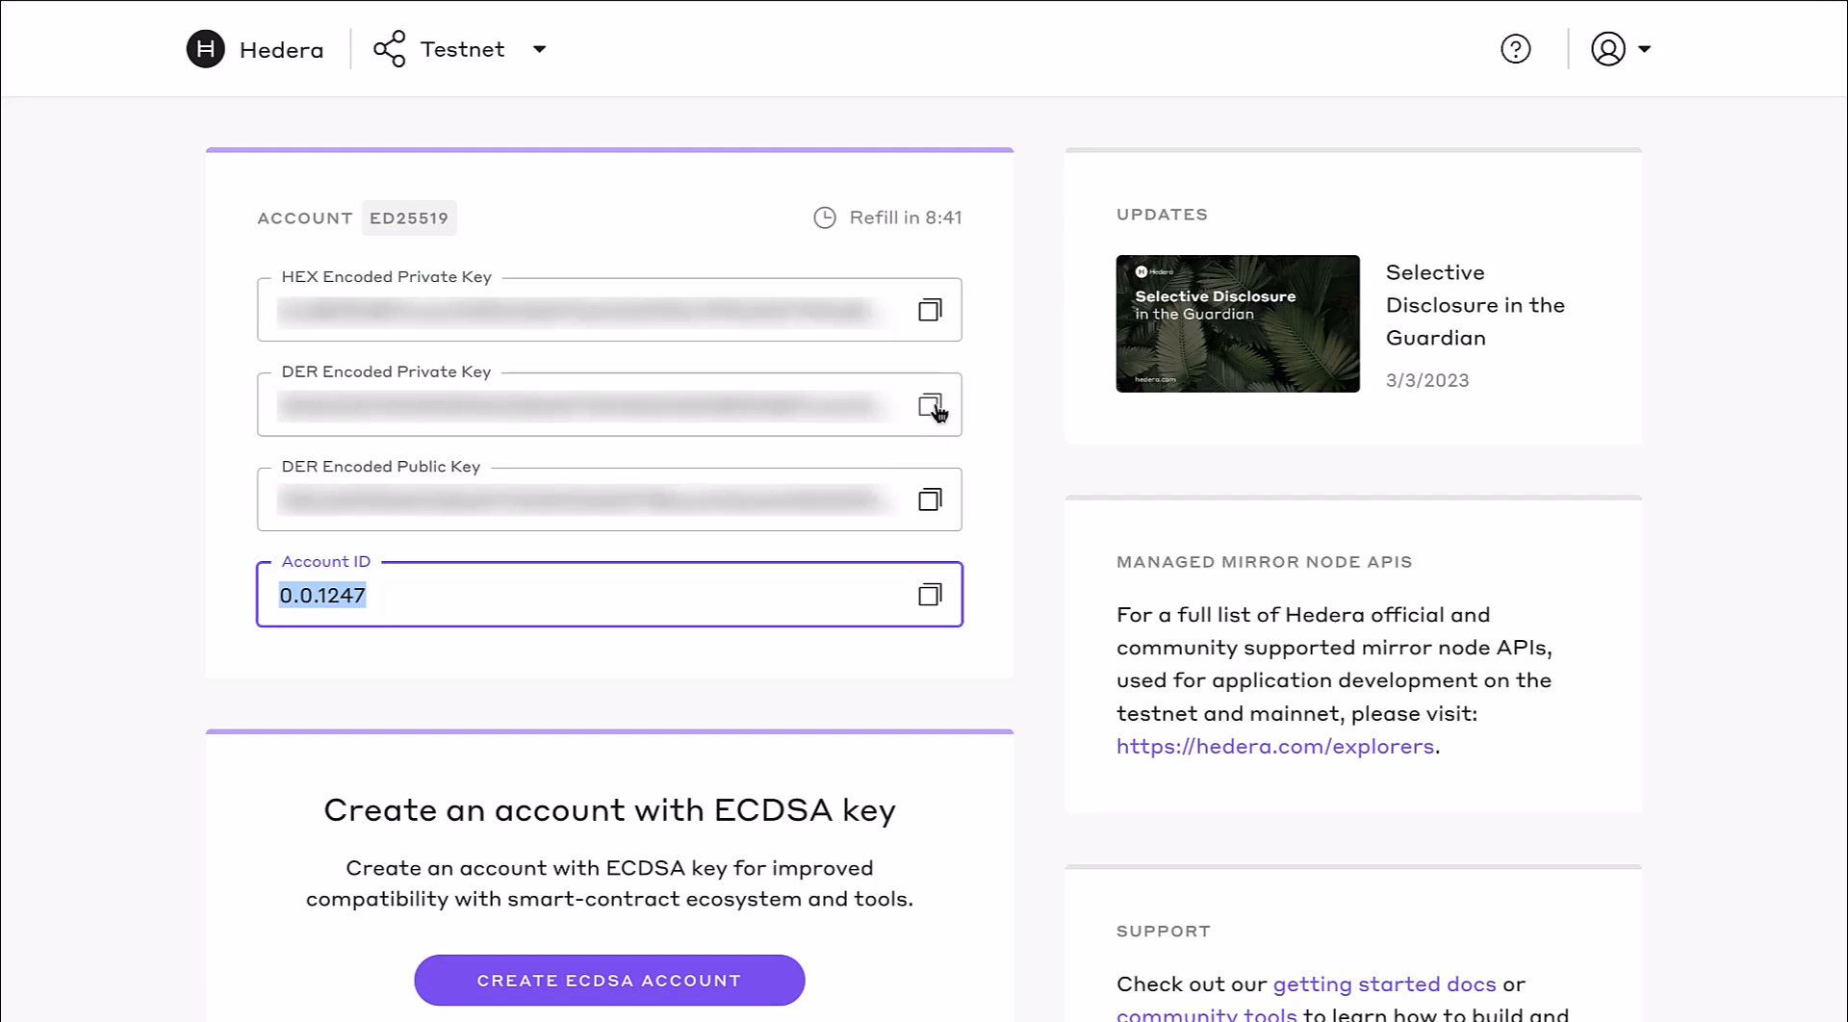
Enter the operator account ID as operatorId's value and the operator private key as operatorKey's value.
left_click(929, 406)
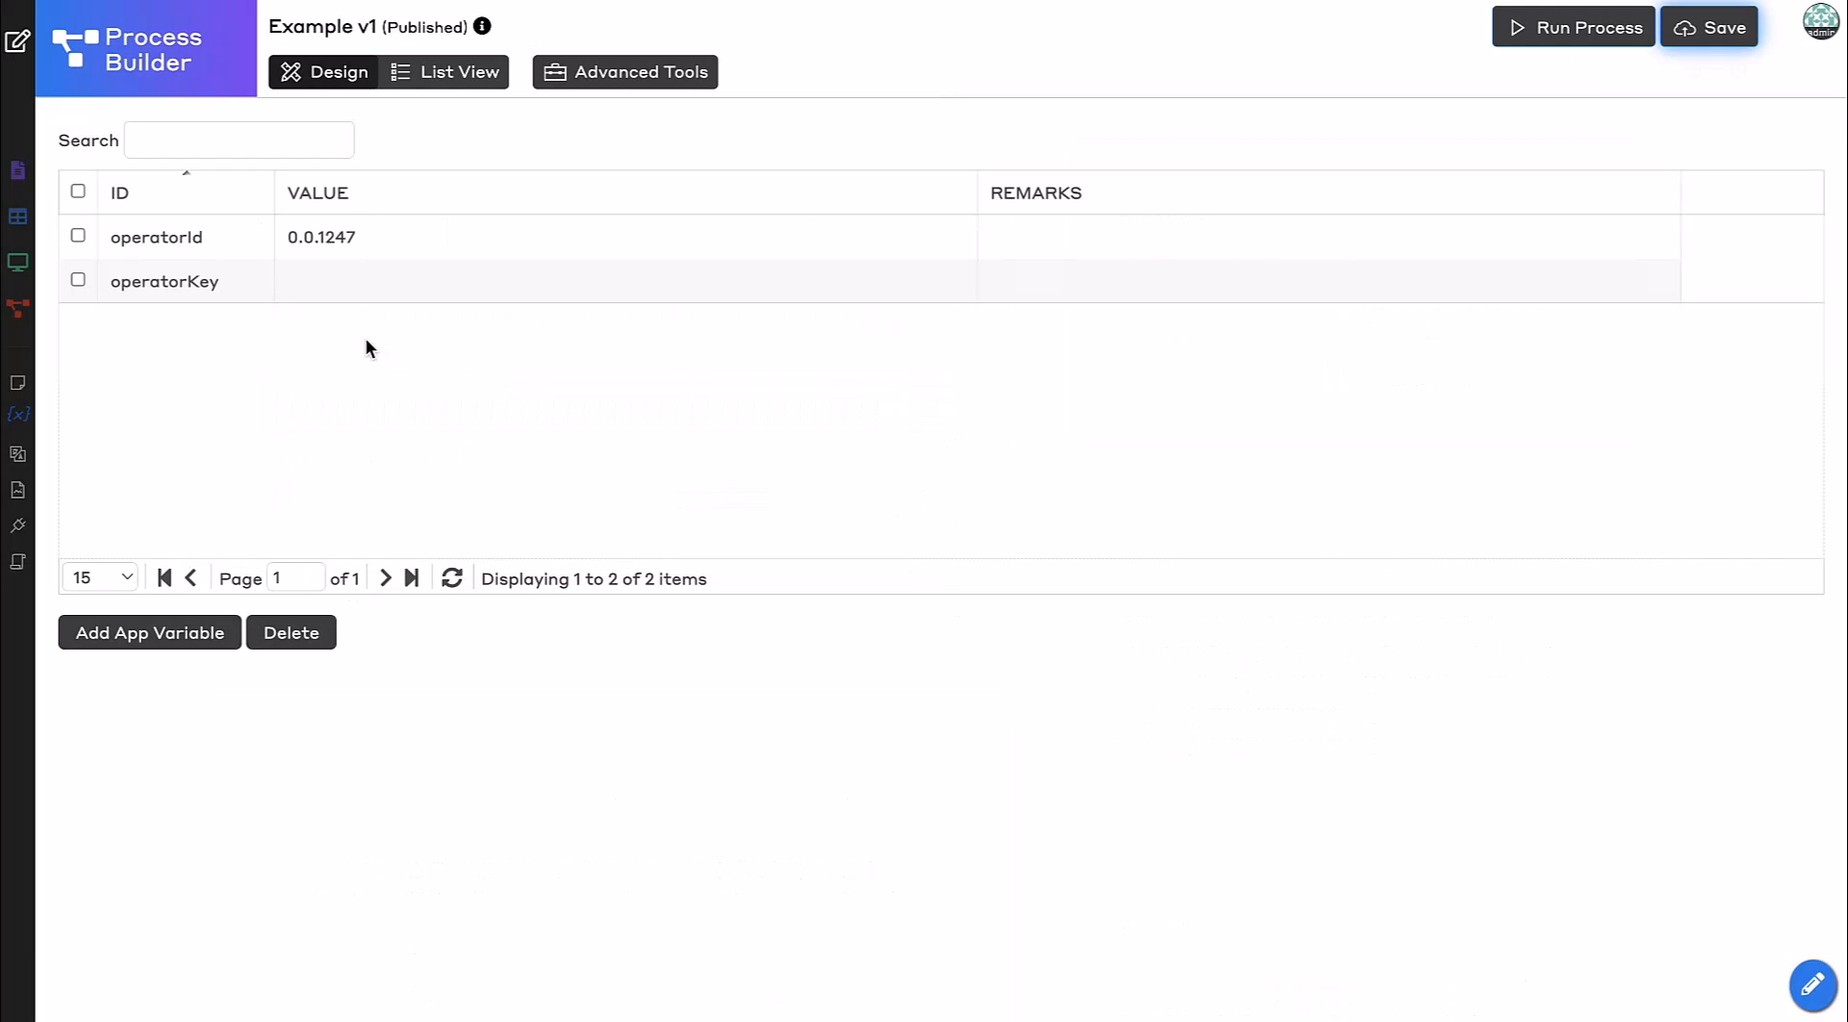
left_click(367, 281)
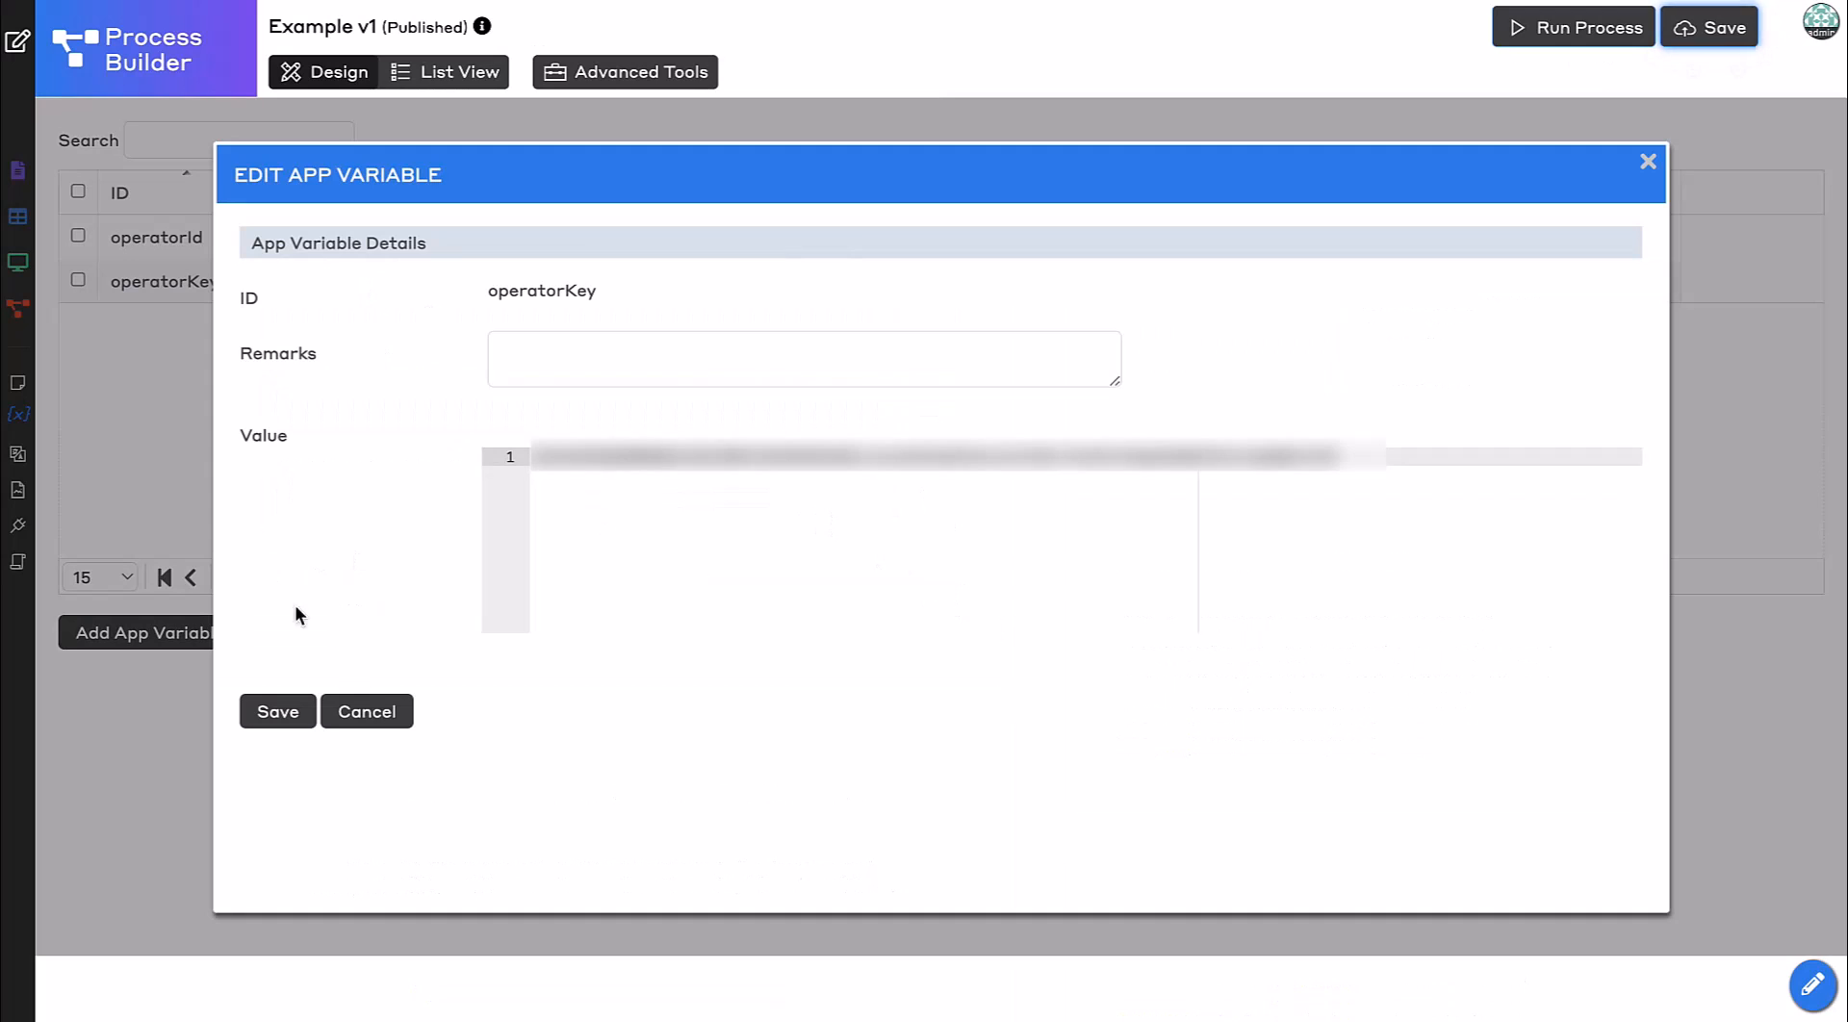
left_click(284, 711)
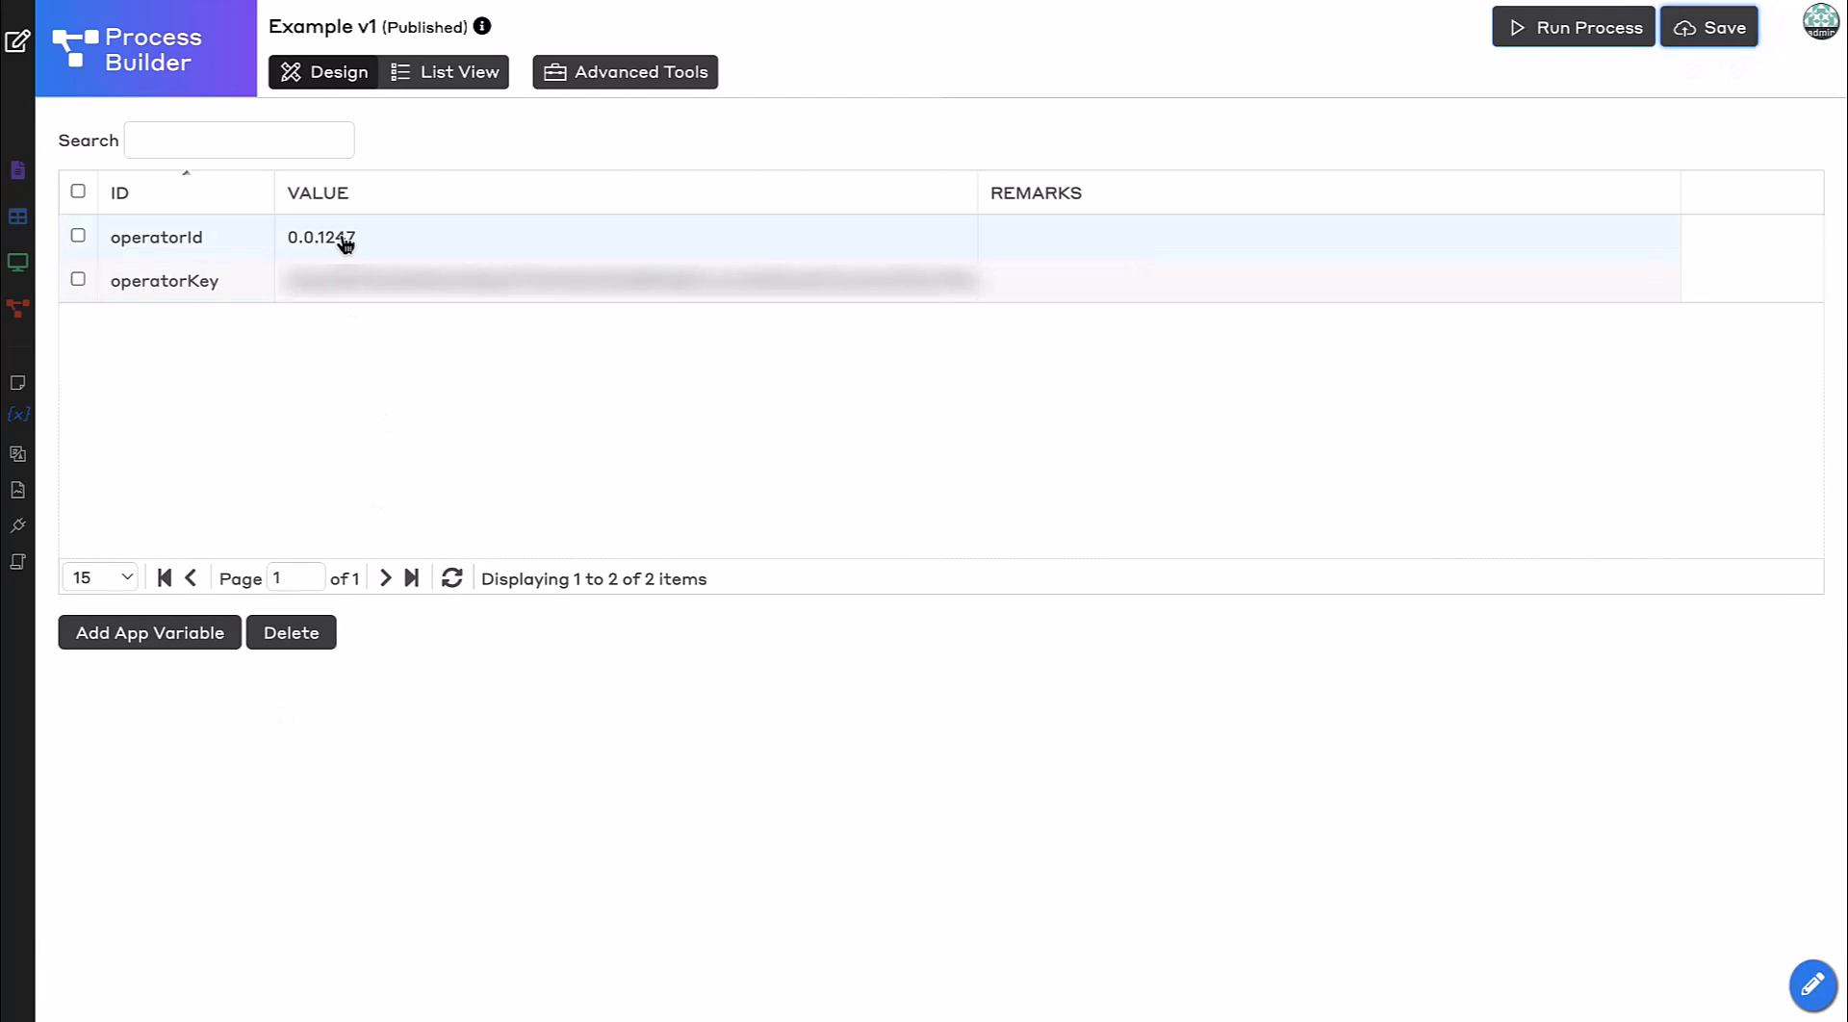
Fill the tool's Operator ID with the #appVariable.operatorId# hash variable via the Property Assistant.
left_click(337, 77)
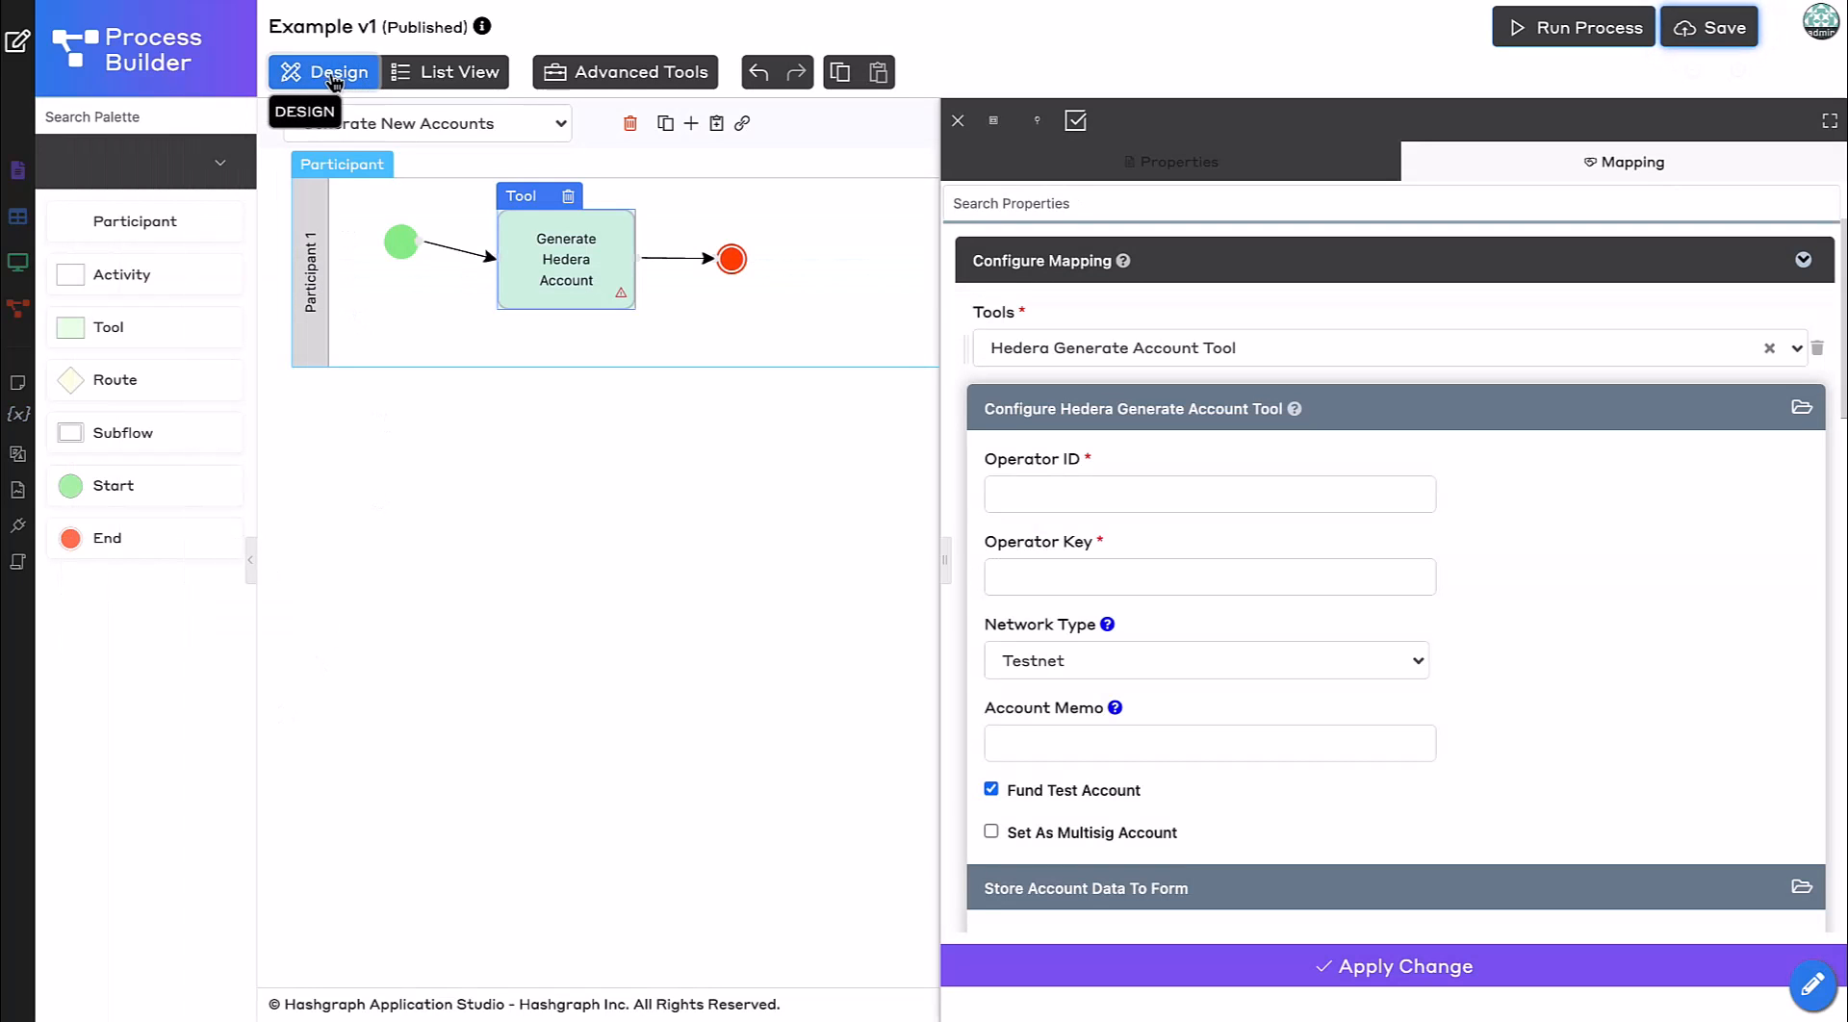
left_click(1227, 494)
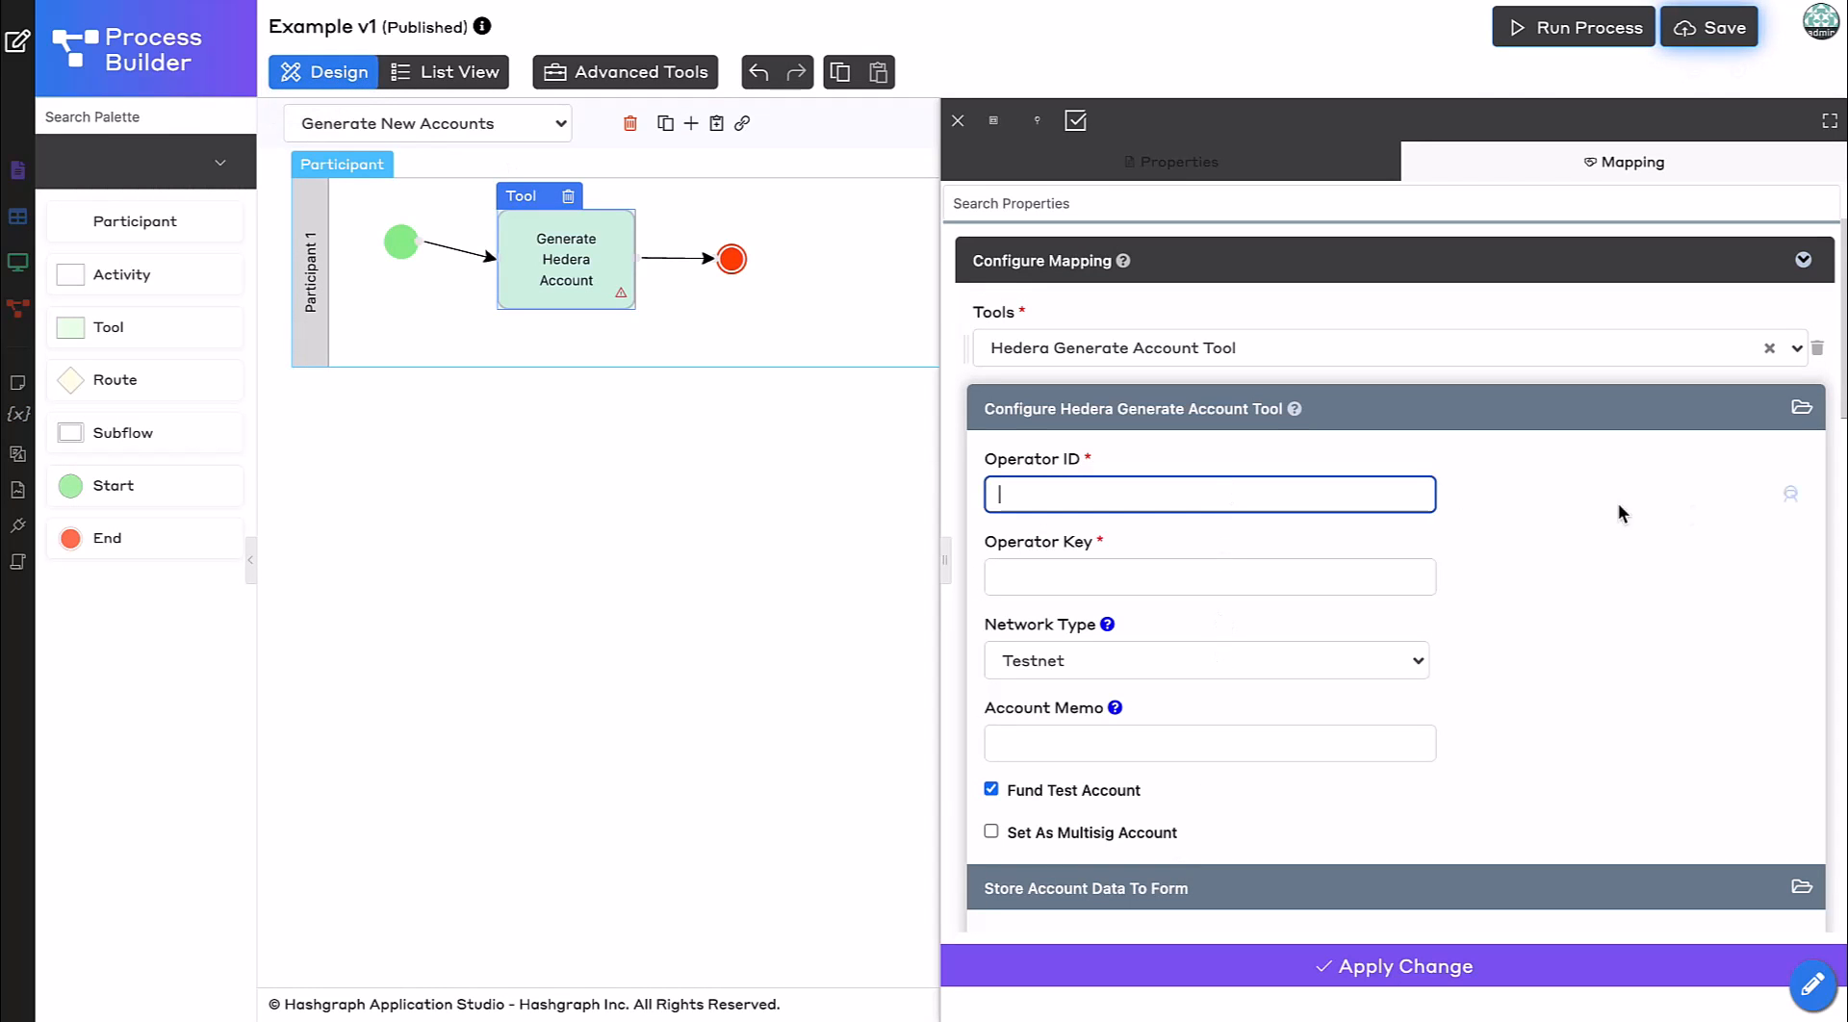
left_click(1790, 493)
left_click(648, 383)
type("ap")
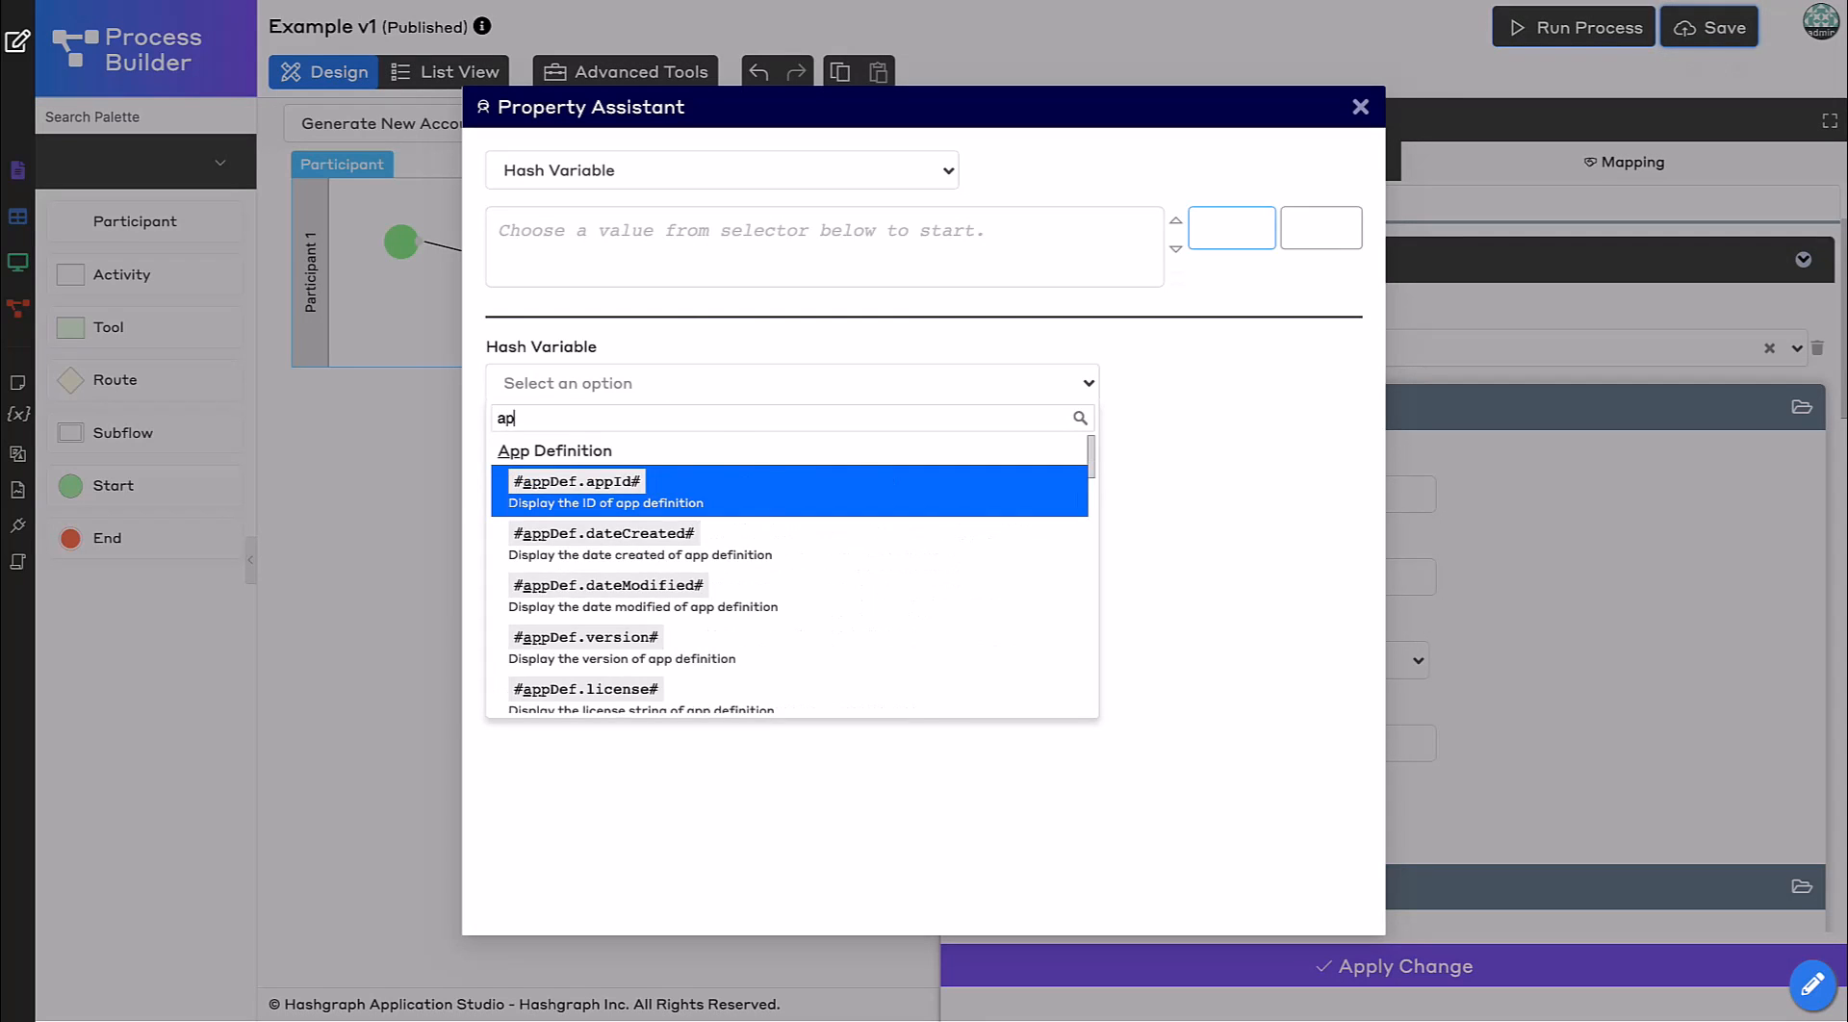
type("pva")
left_click(738, 491)
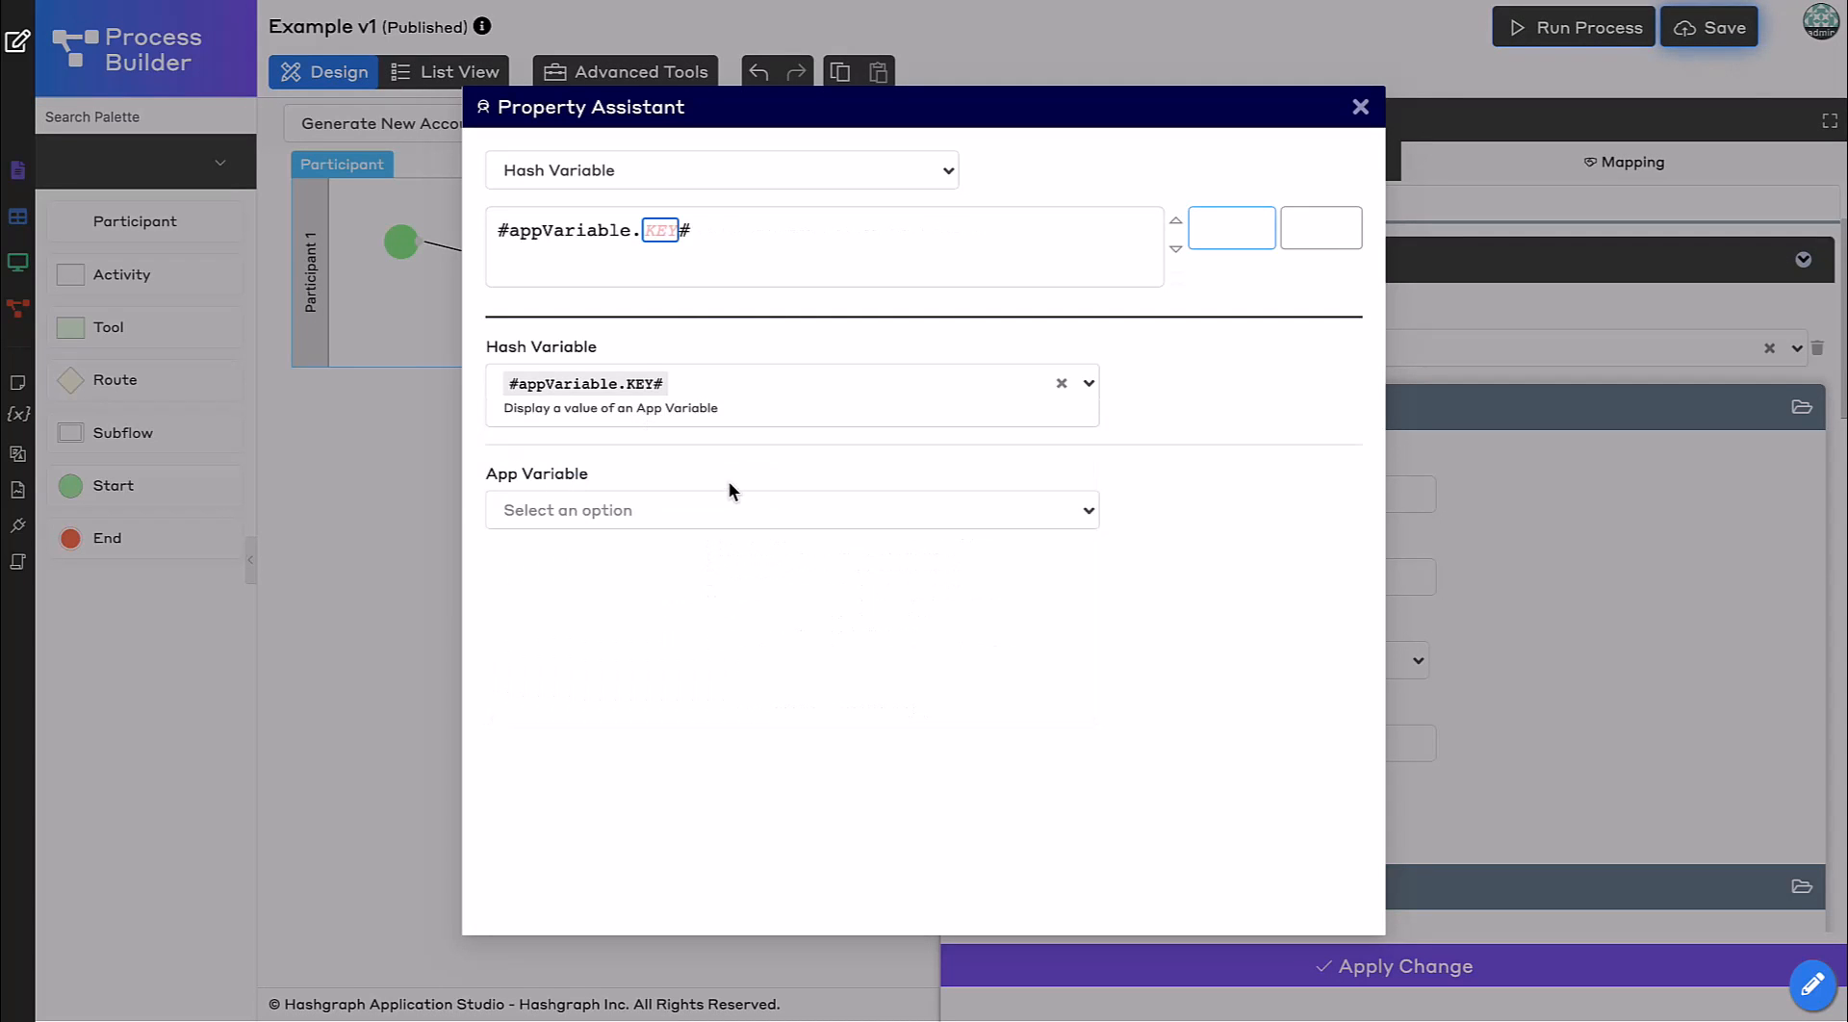
left_click(640, 513)
left_click(626, 578)
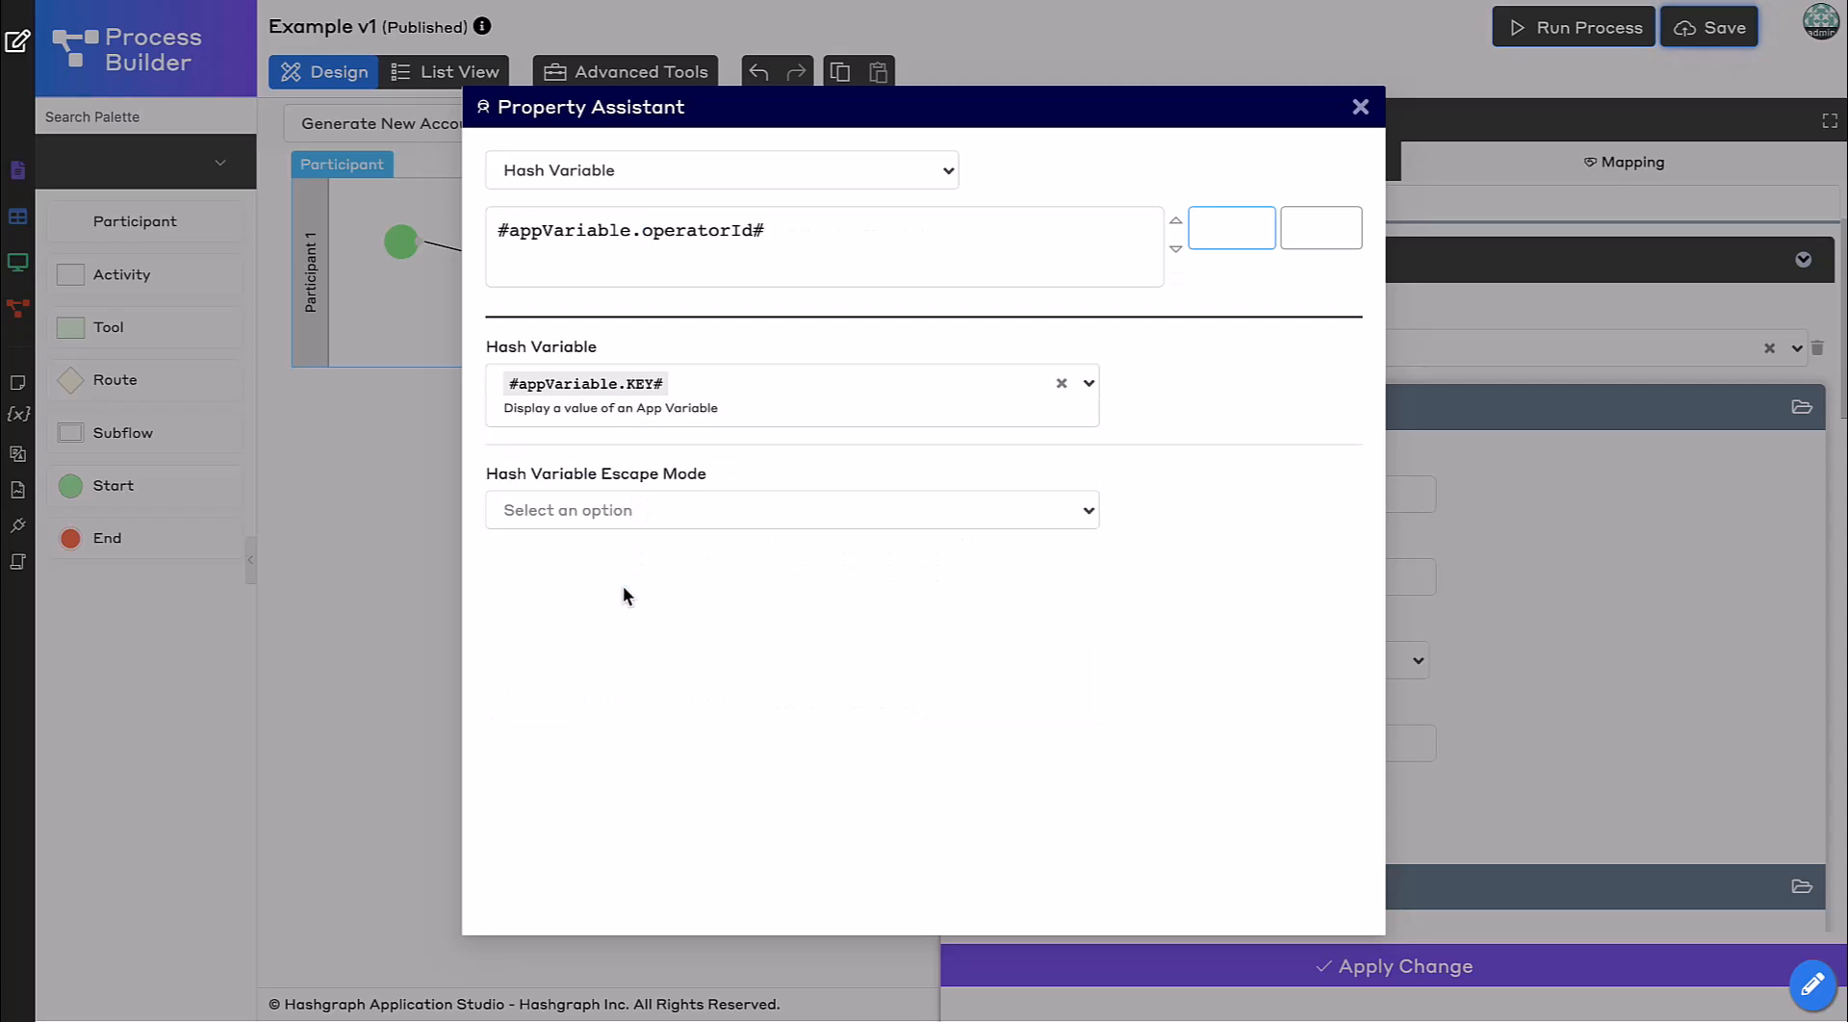
left_click(1237, 227)
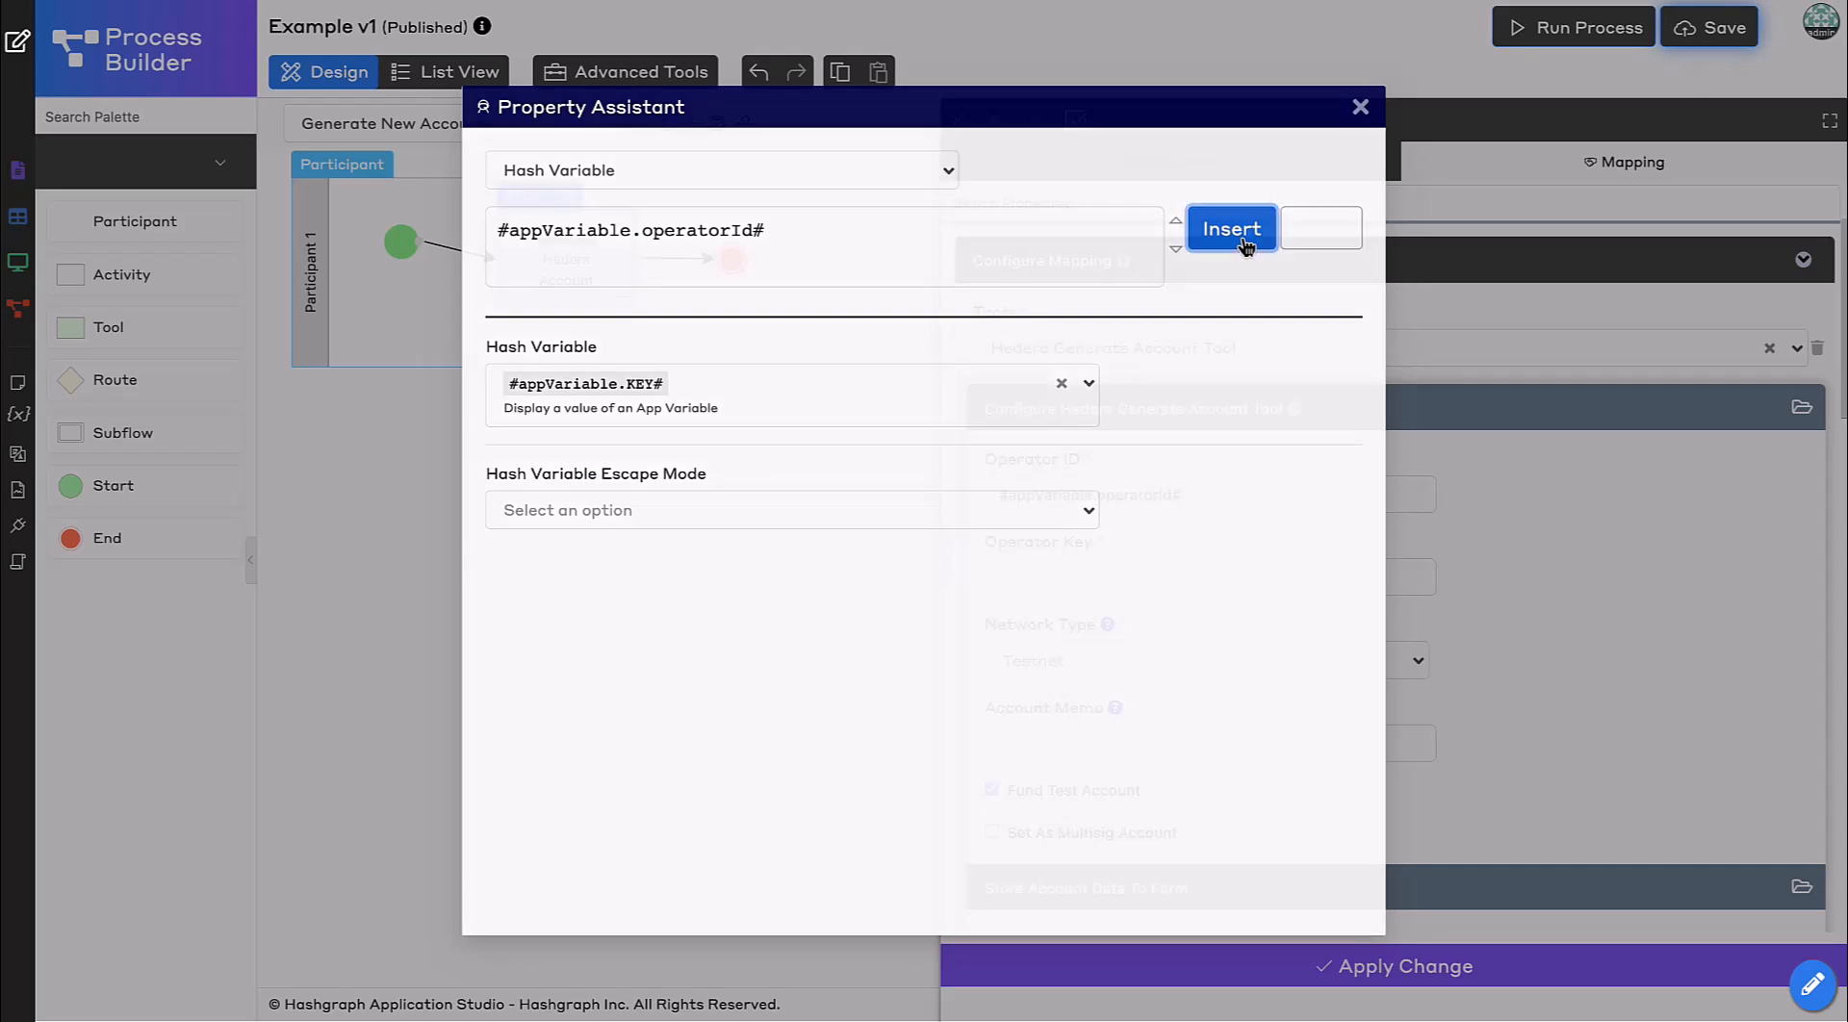
Set the tool's Operator Key to #appVariable.operatorKey#.
left_click(1259, 582)
triple_click(1201, 497)
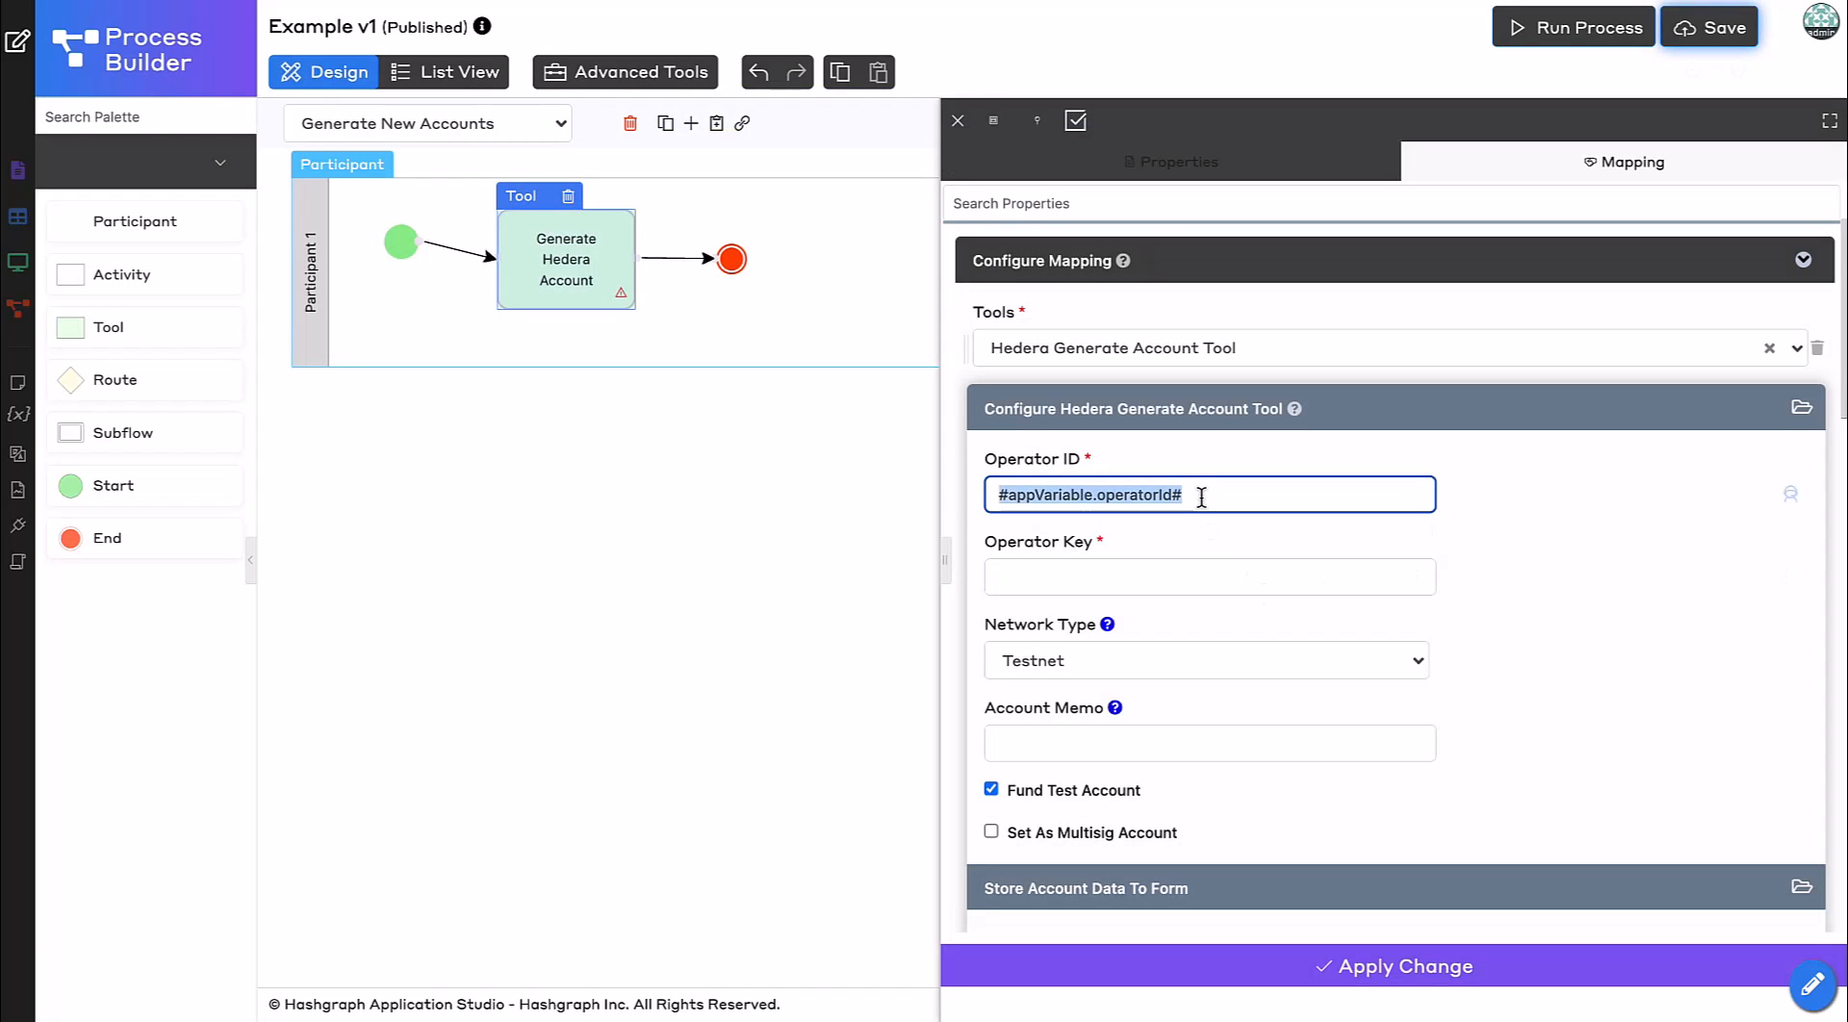
left_click(1118, 590)
key("ctrl+v")
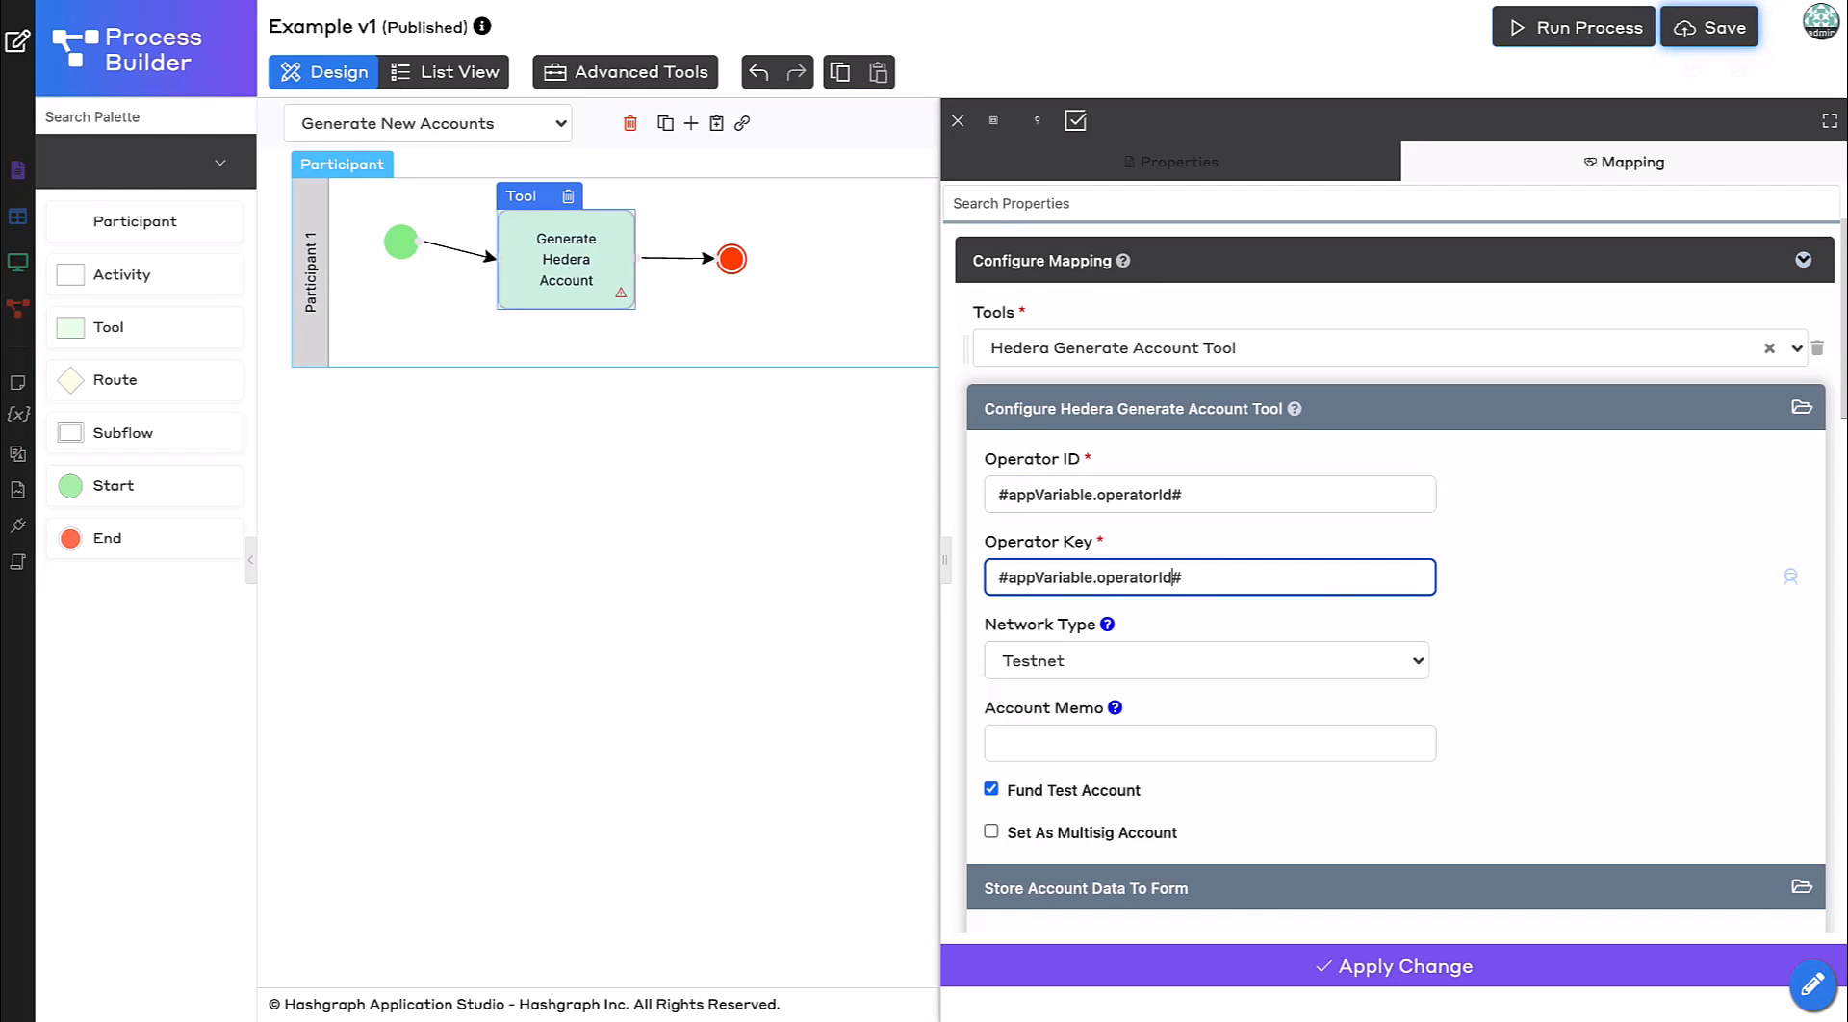
left_click(1508, 640)
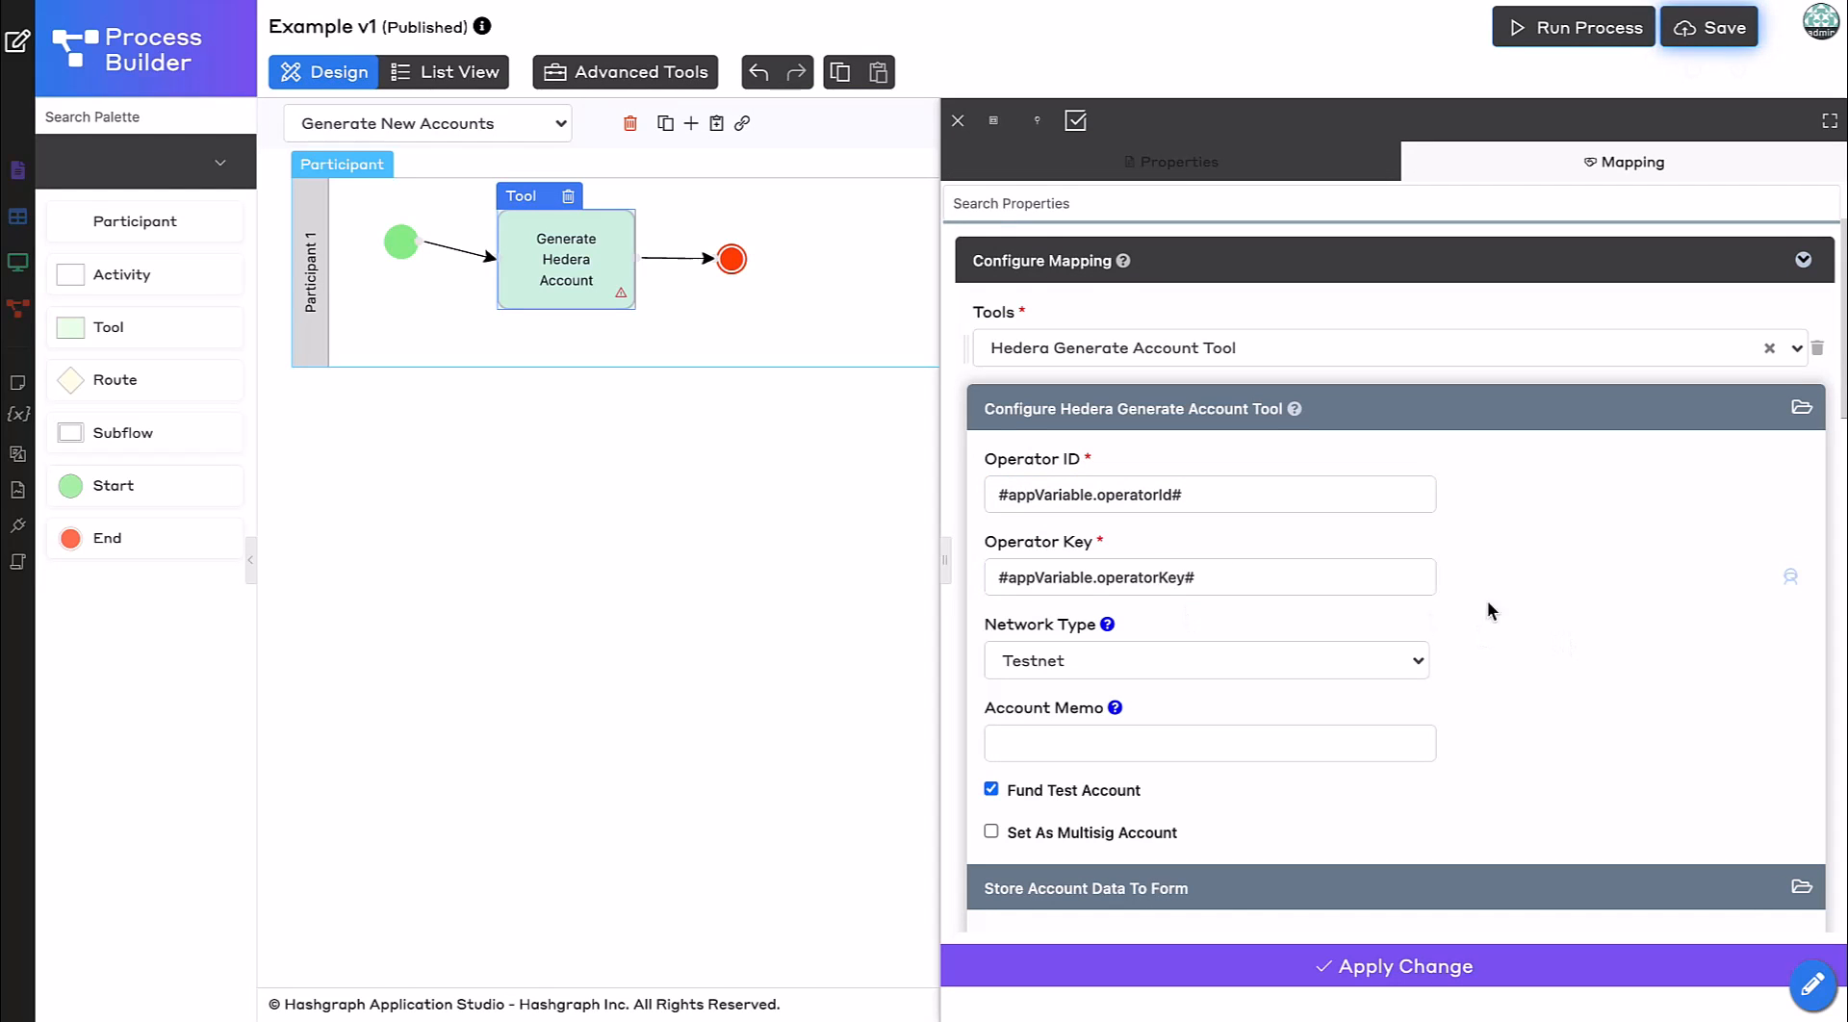
left_click(1294, 661)
left_click(1064, 787)
Select Account Details as the form for storing the generated account data.
scroll(1439, 702, "down", 1)
scroll(1440, 701, "down", 2)
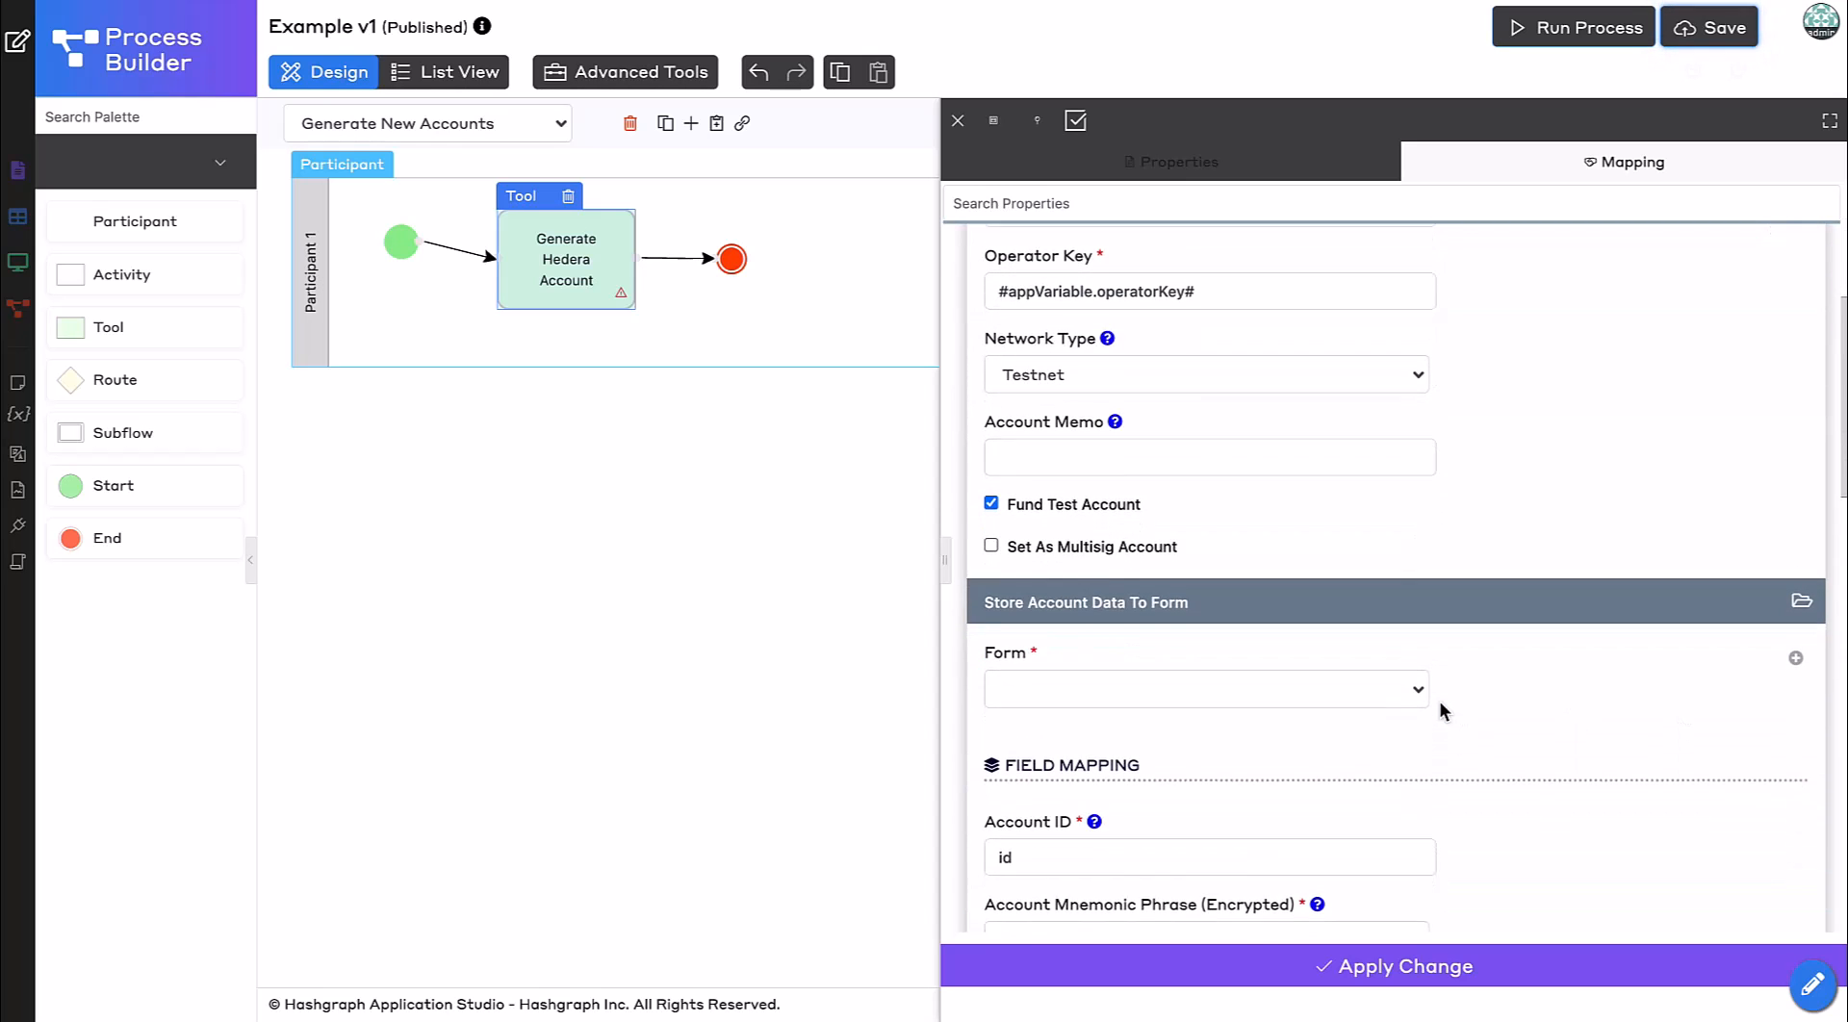
scroll(1440, 700, "down", 2)
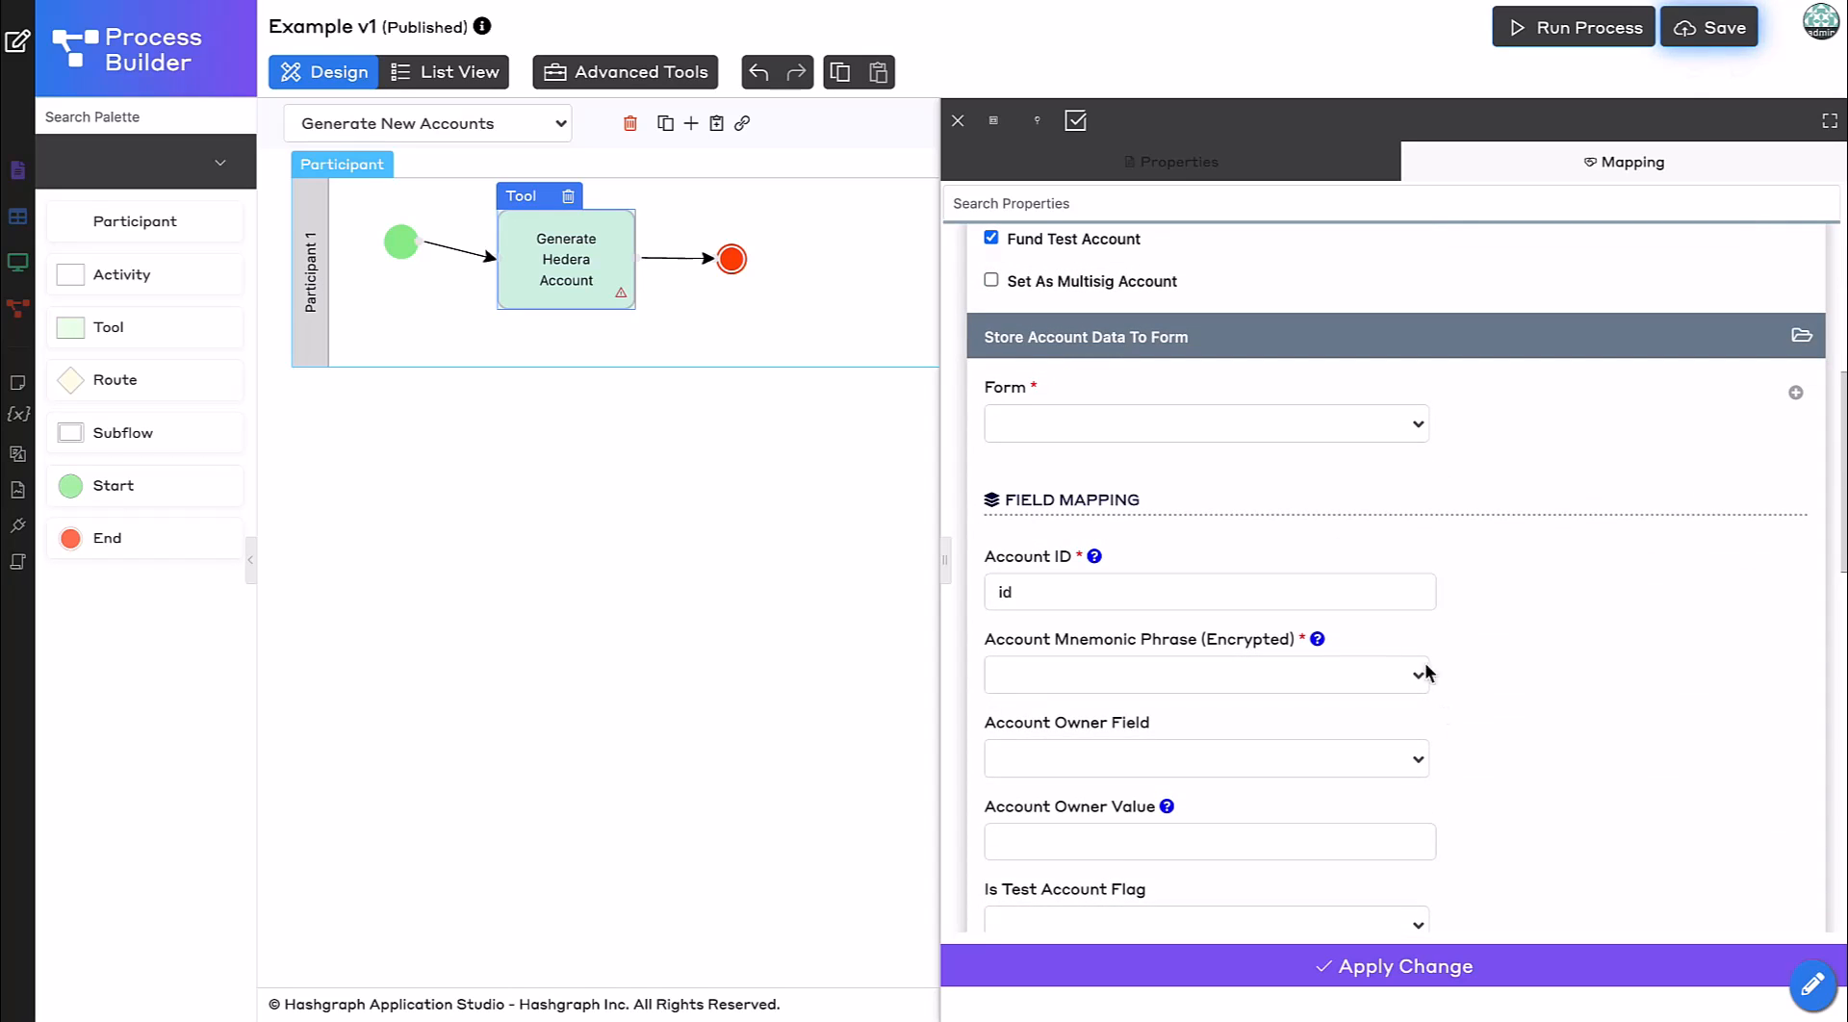
left_click(1104, 442)
left_click(1116, 492)
Map the Account Mnemonic Phrase (Encrypted) to the mnemonic_phrase field.
scroll(1568, 630, "down", 1)
left_click(1337, 531)
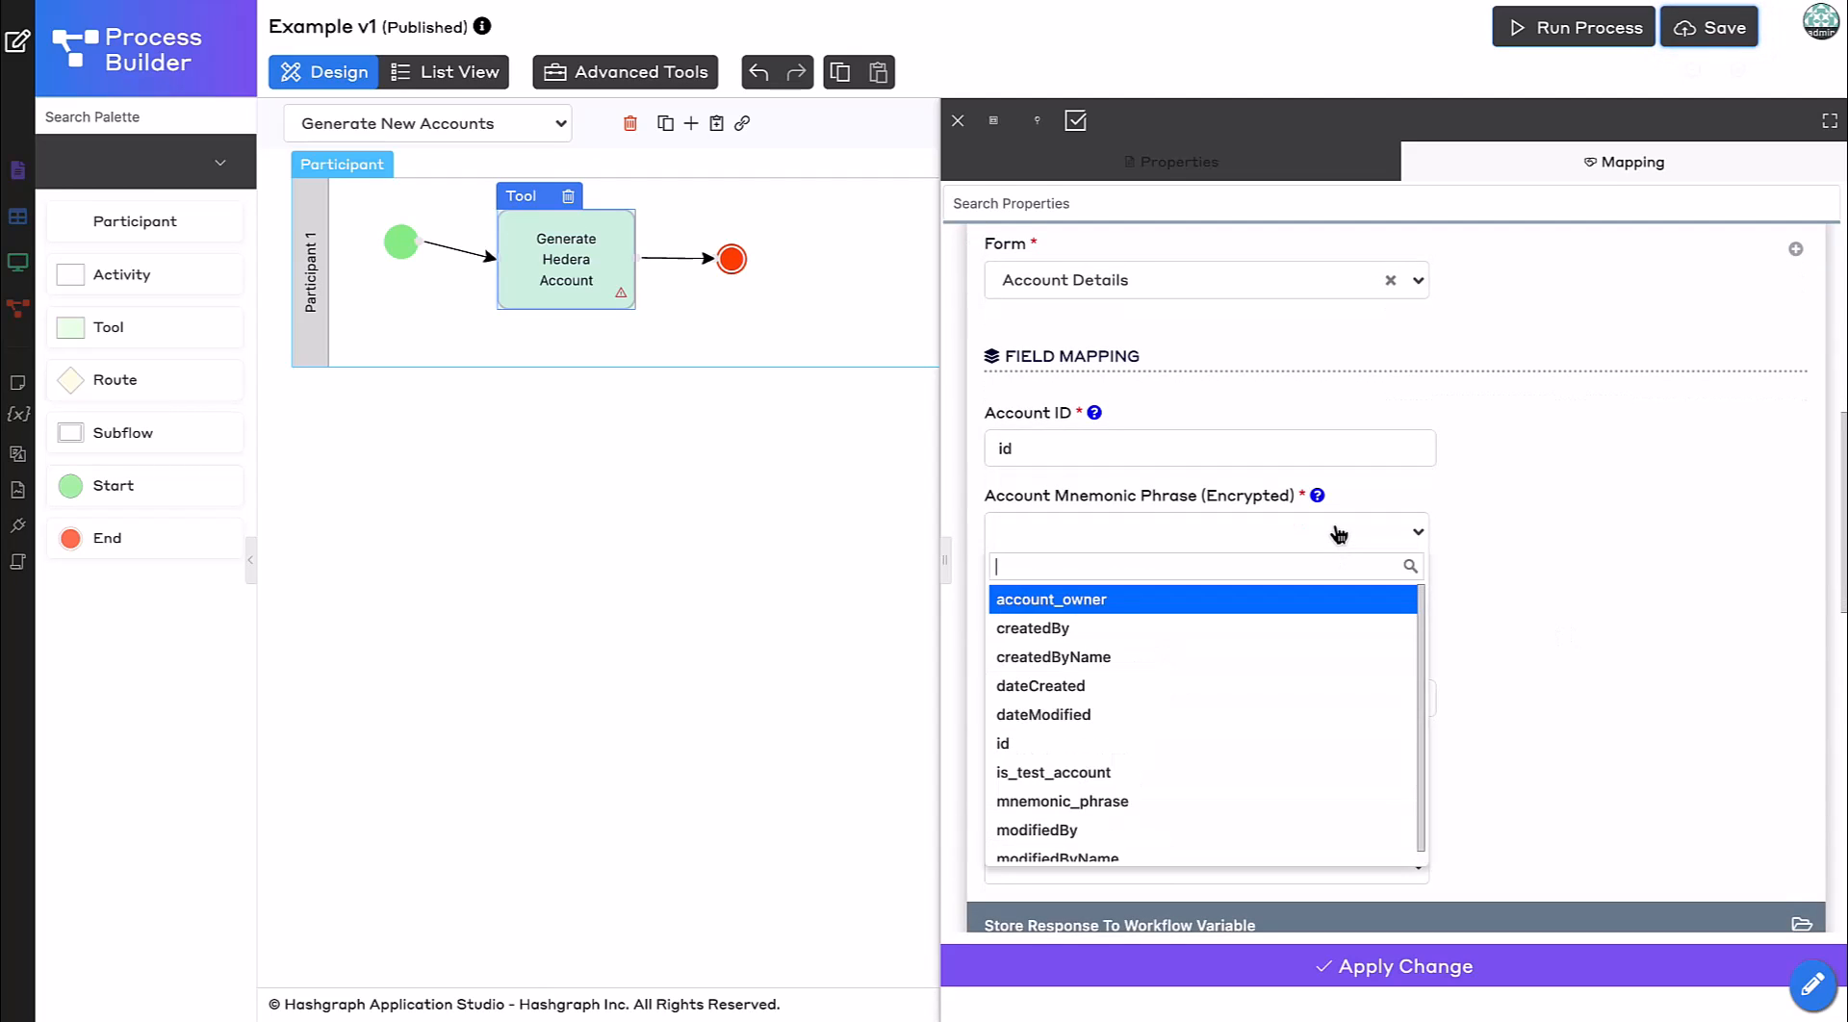
type("mnem")
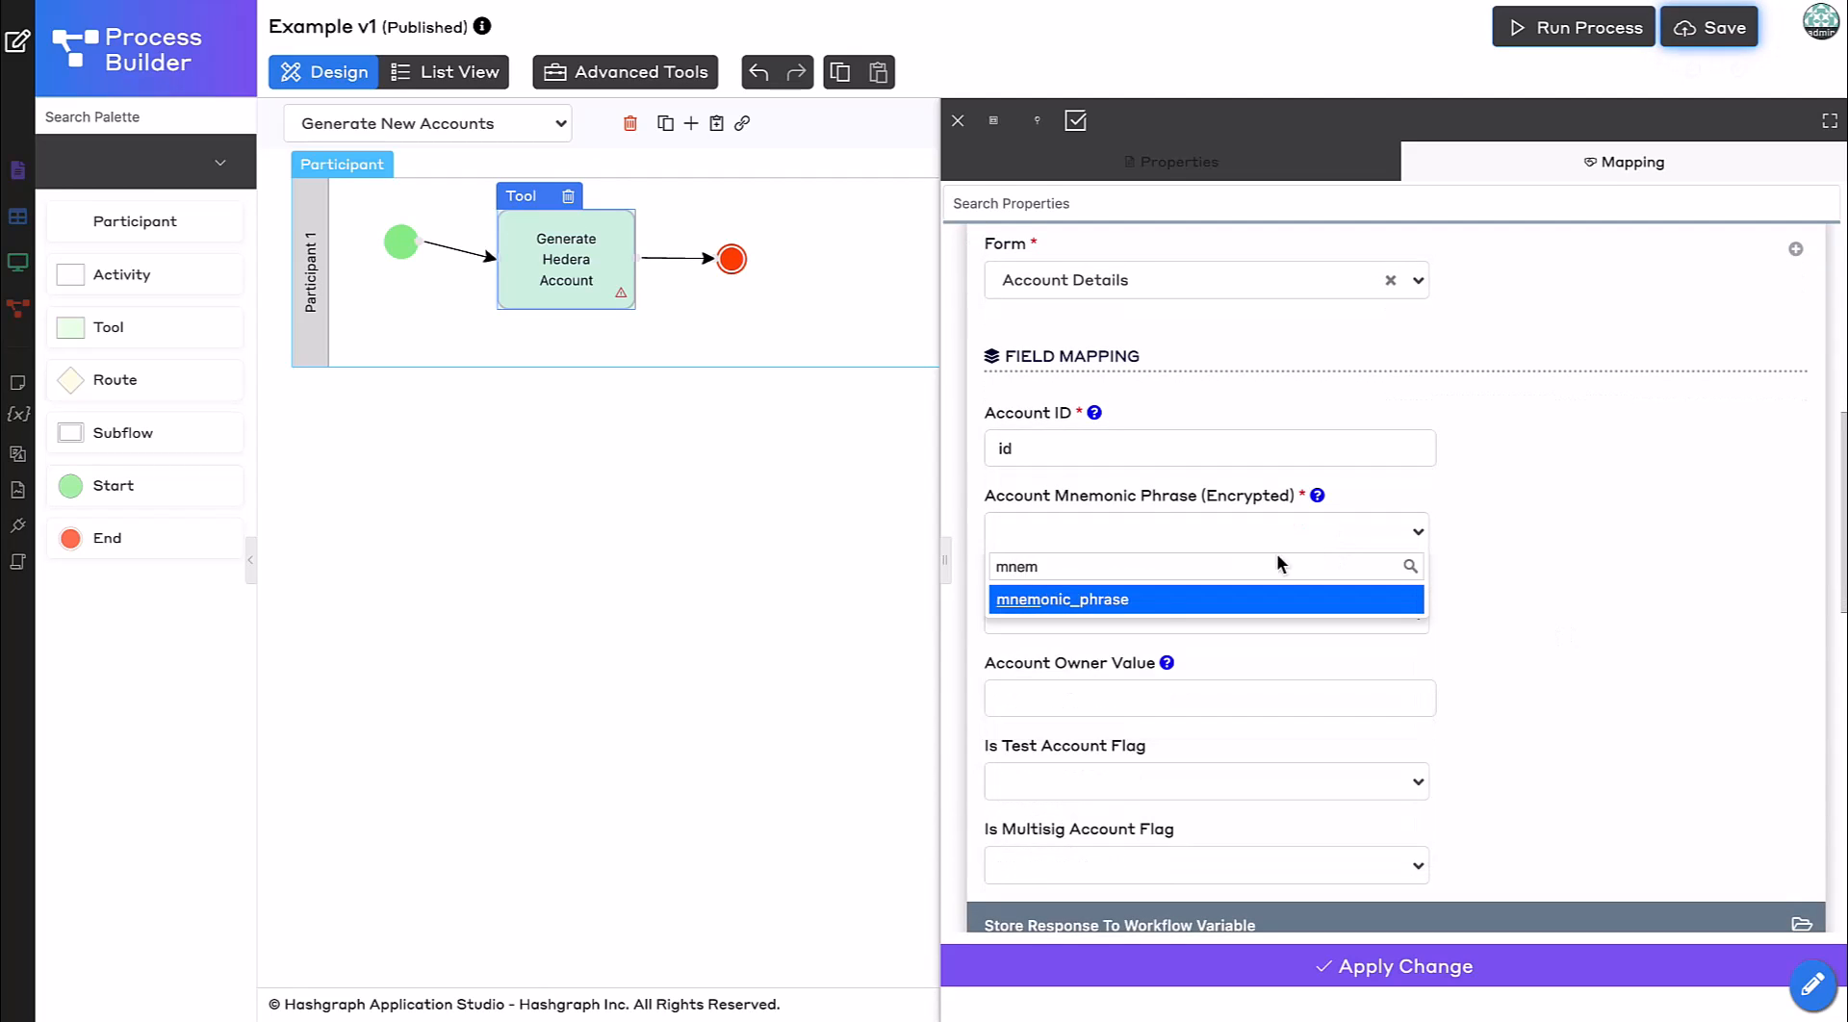
left_click(1138, 604)
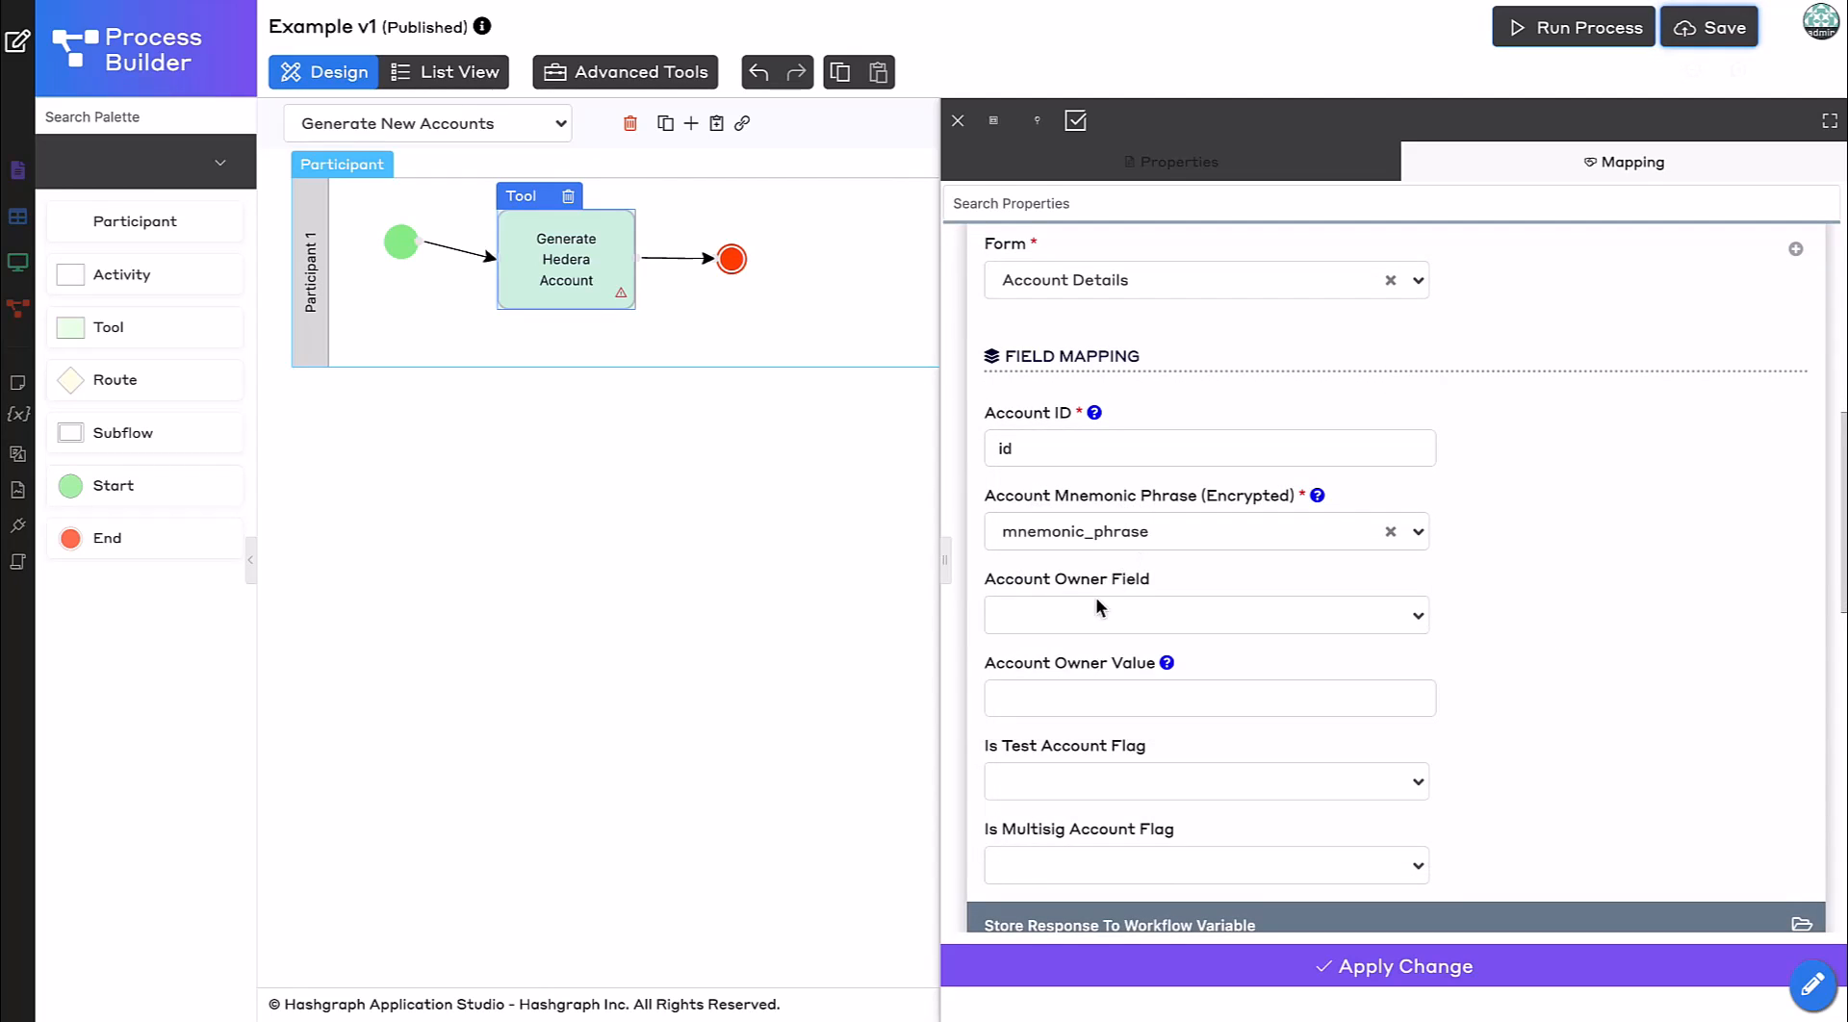
Map Account Owner Field to account_owner and Is Test Account Flag to is_test_account.
left_click(1099, 606)
type("acc")
left_click(1103, 678)
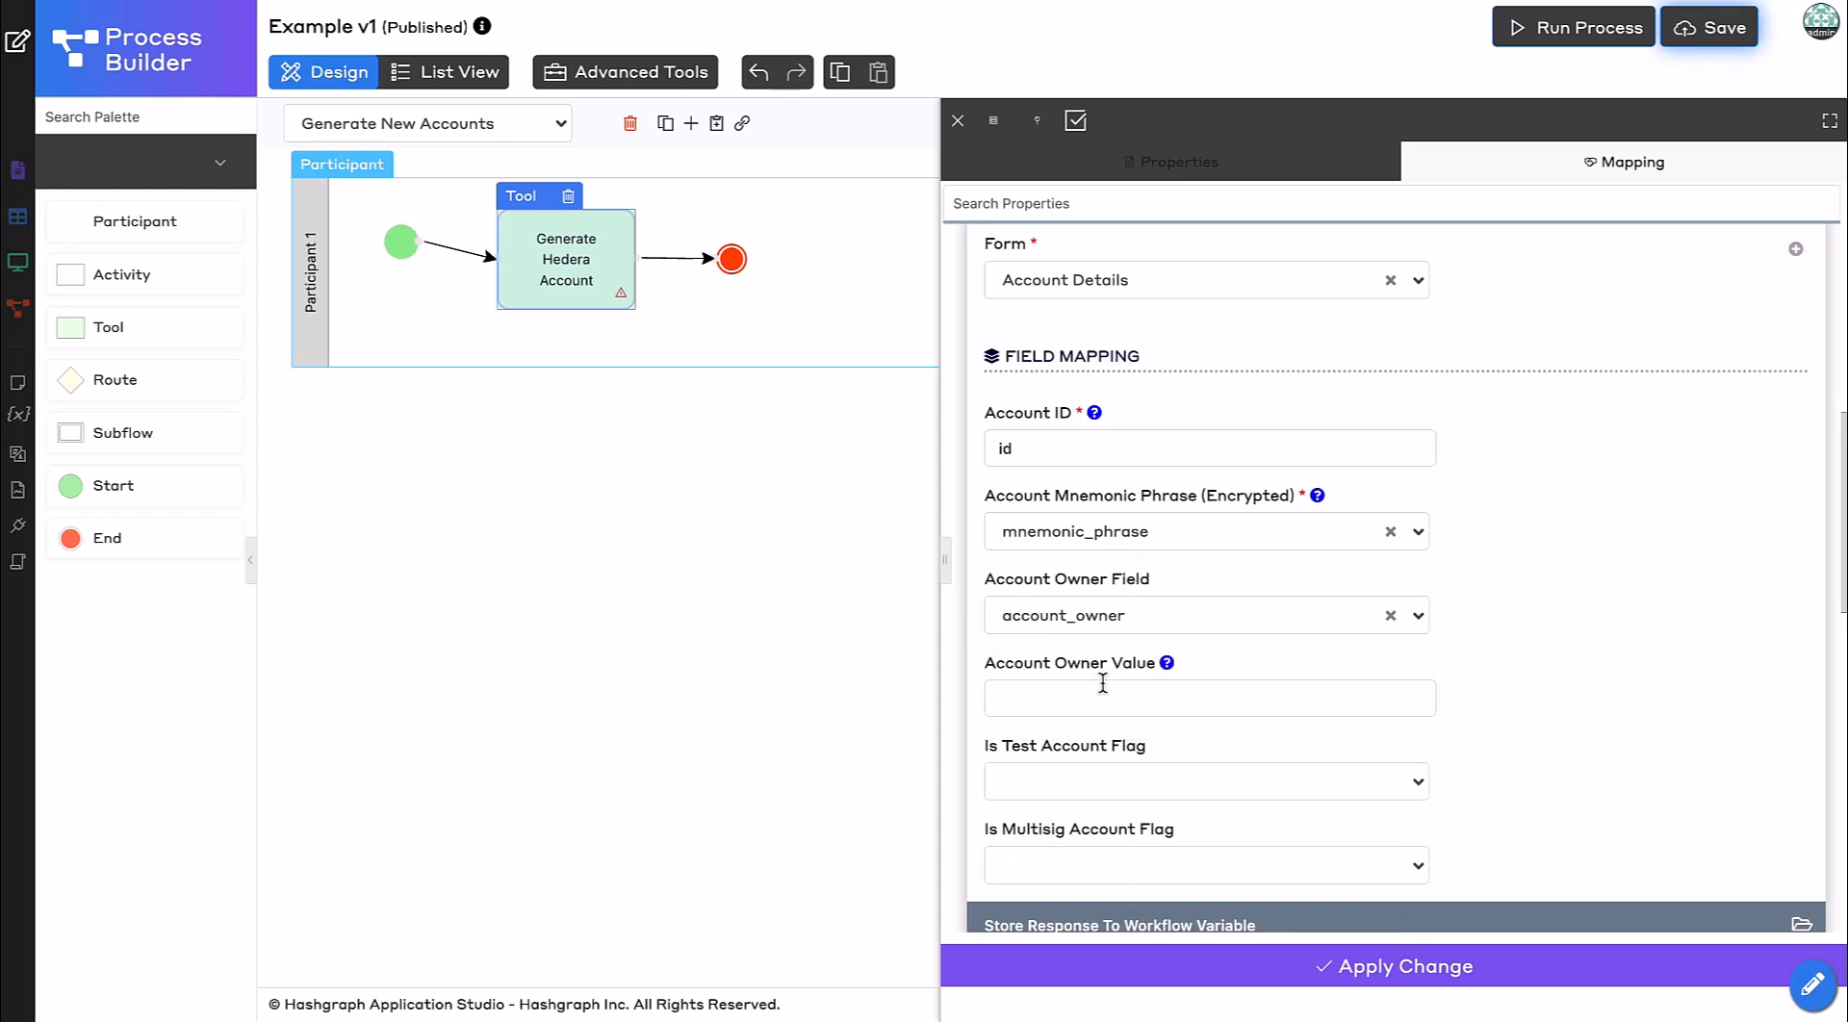
left_click(1102, 784)
type("is")
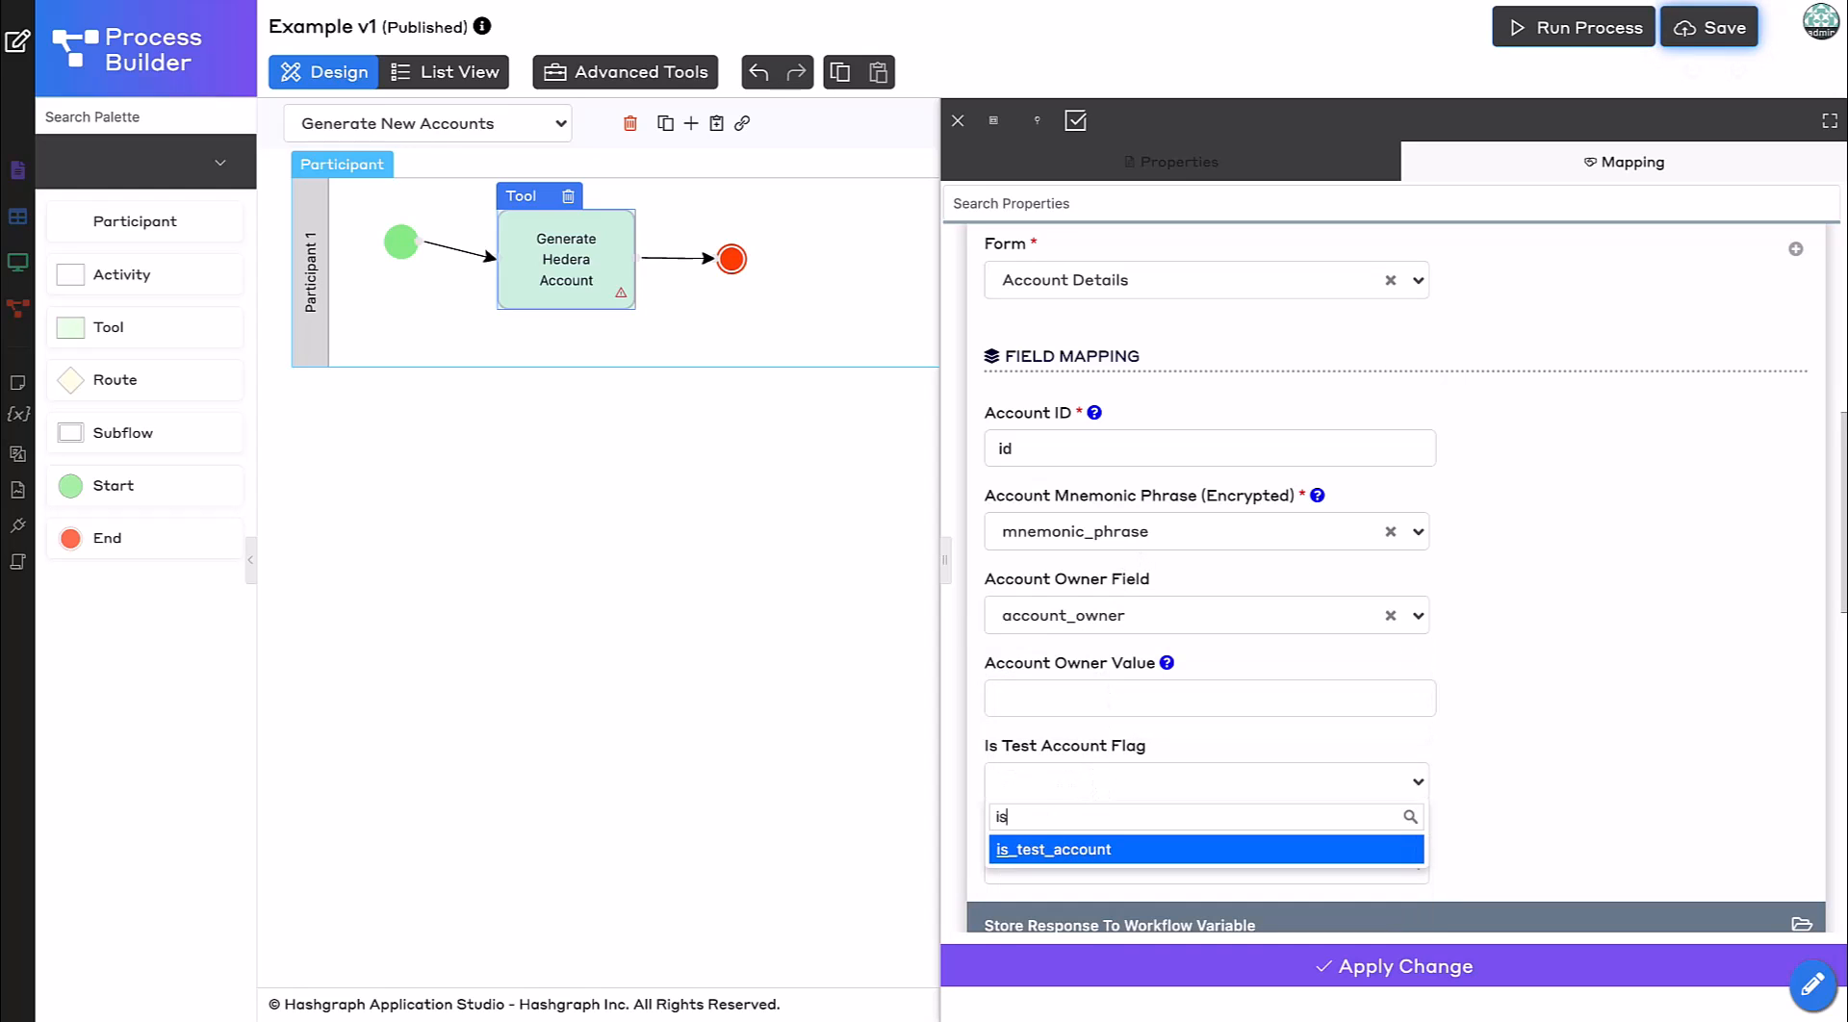
left_click(1104, 849)
Fill the Account Owner Value with the #currentUser.username# hash variable via the Property Assistant.
left_click(1043, 710)
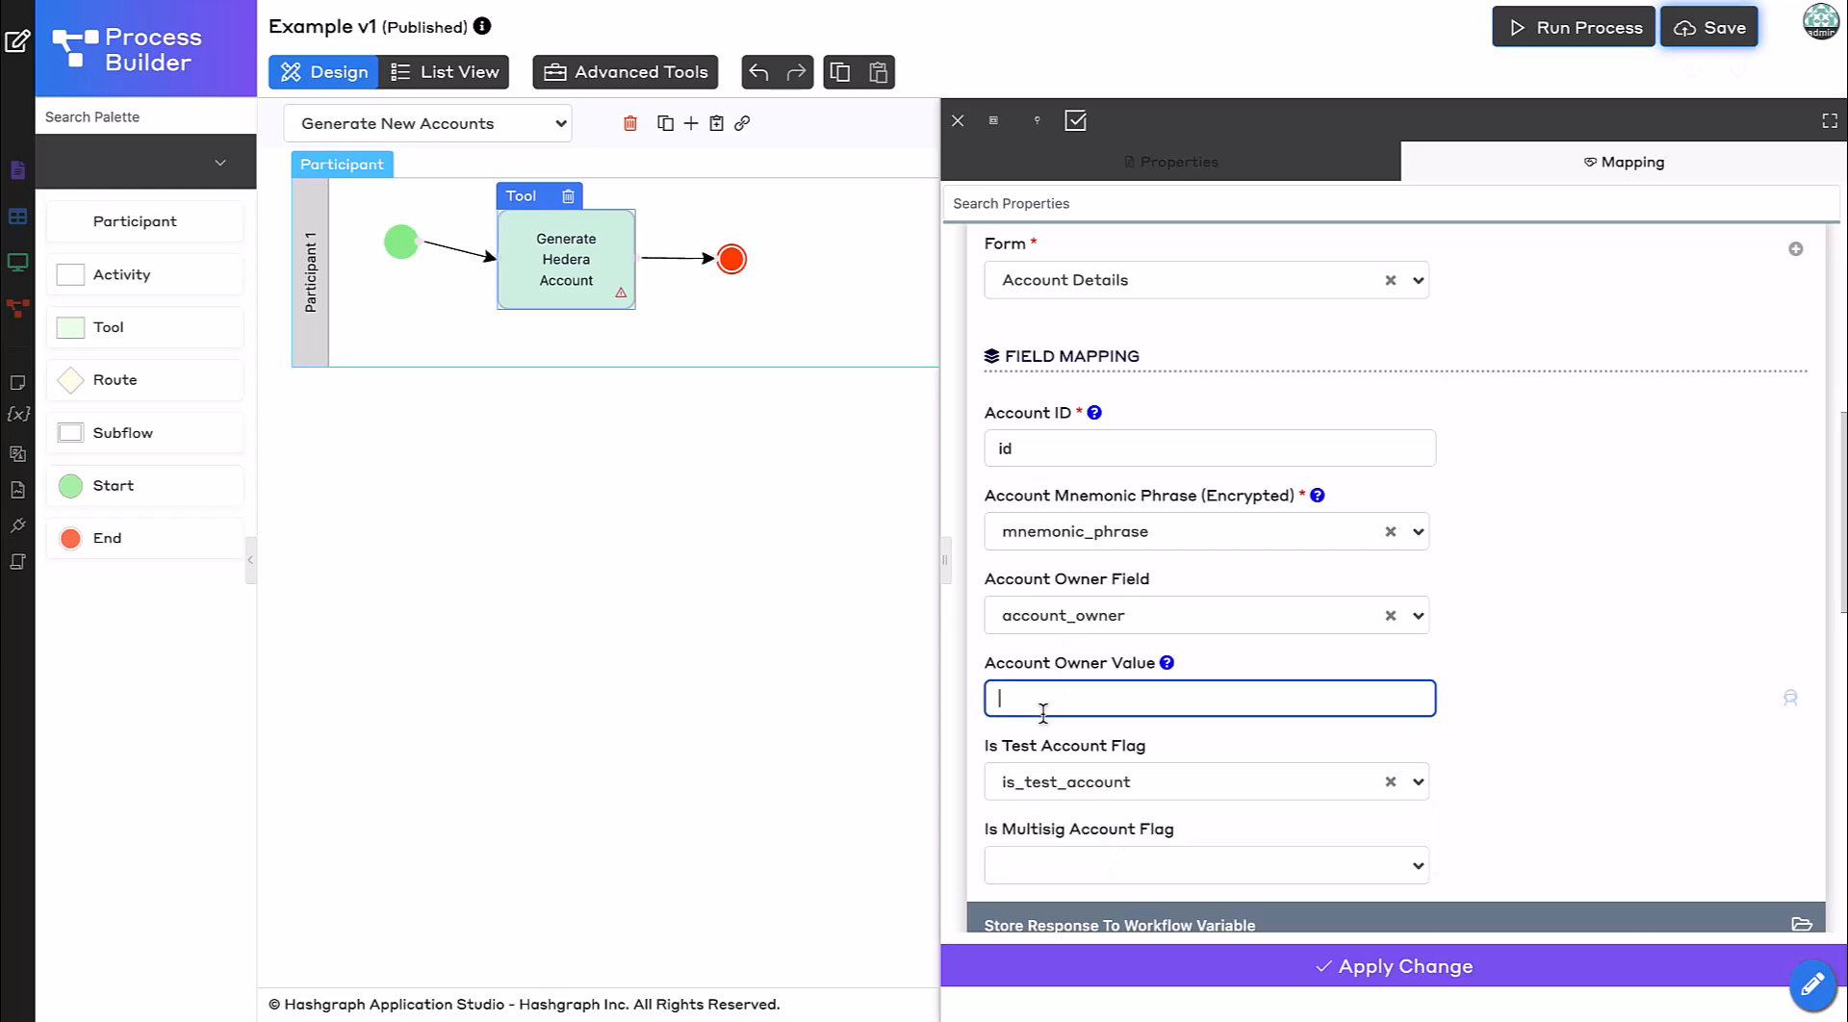
left_click(1789, 698)
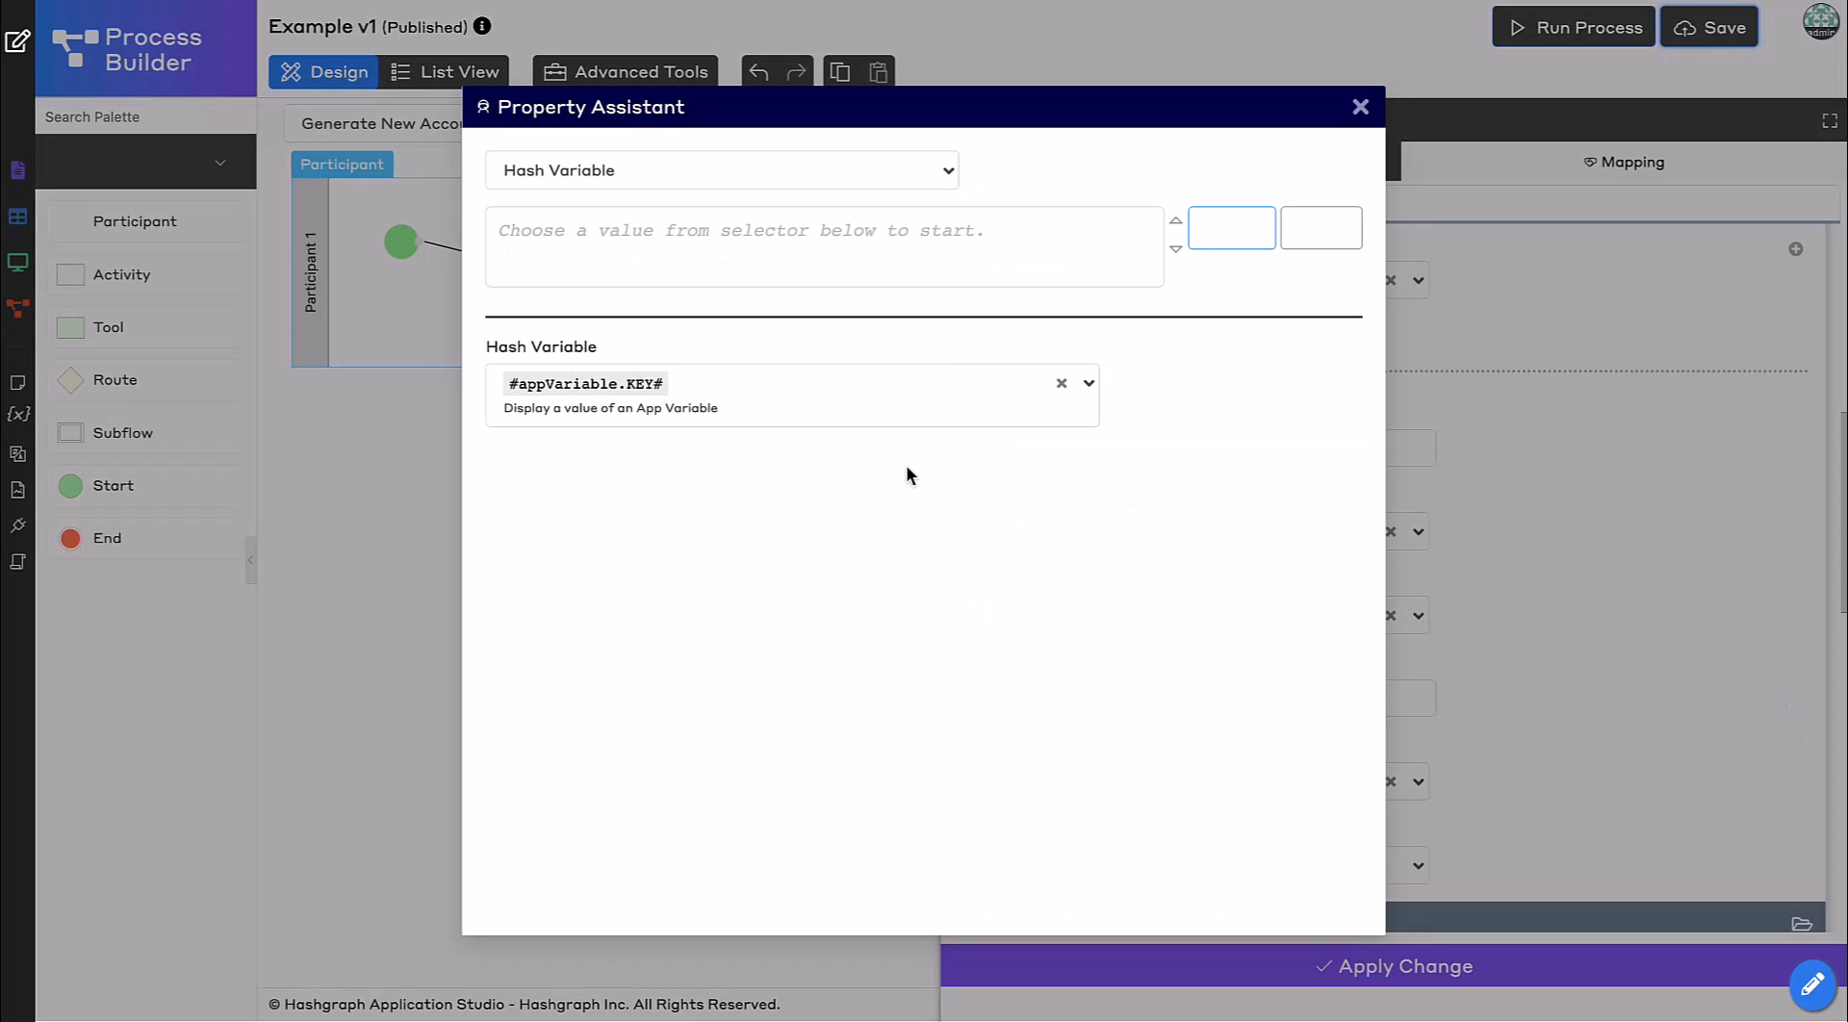
left_click(1061, 383)
left_click(931, 395)
type("current")
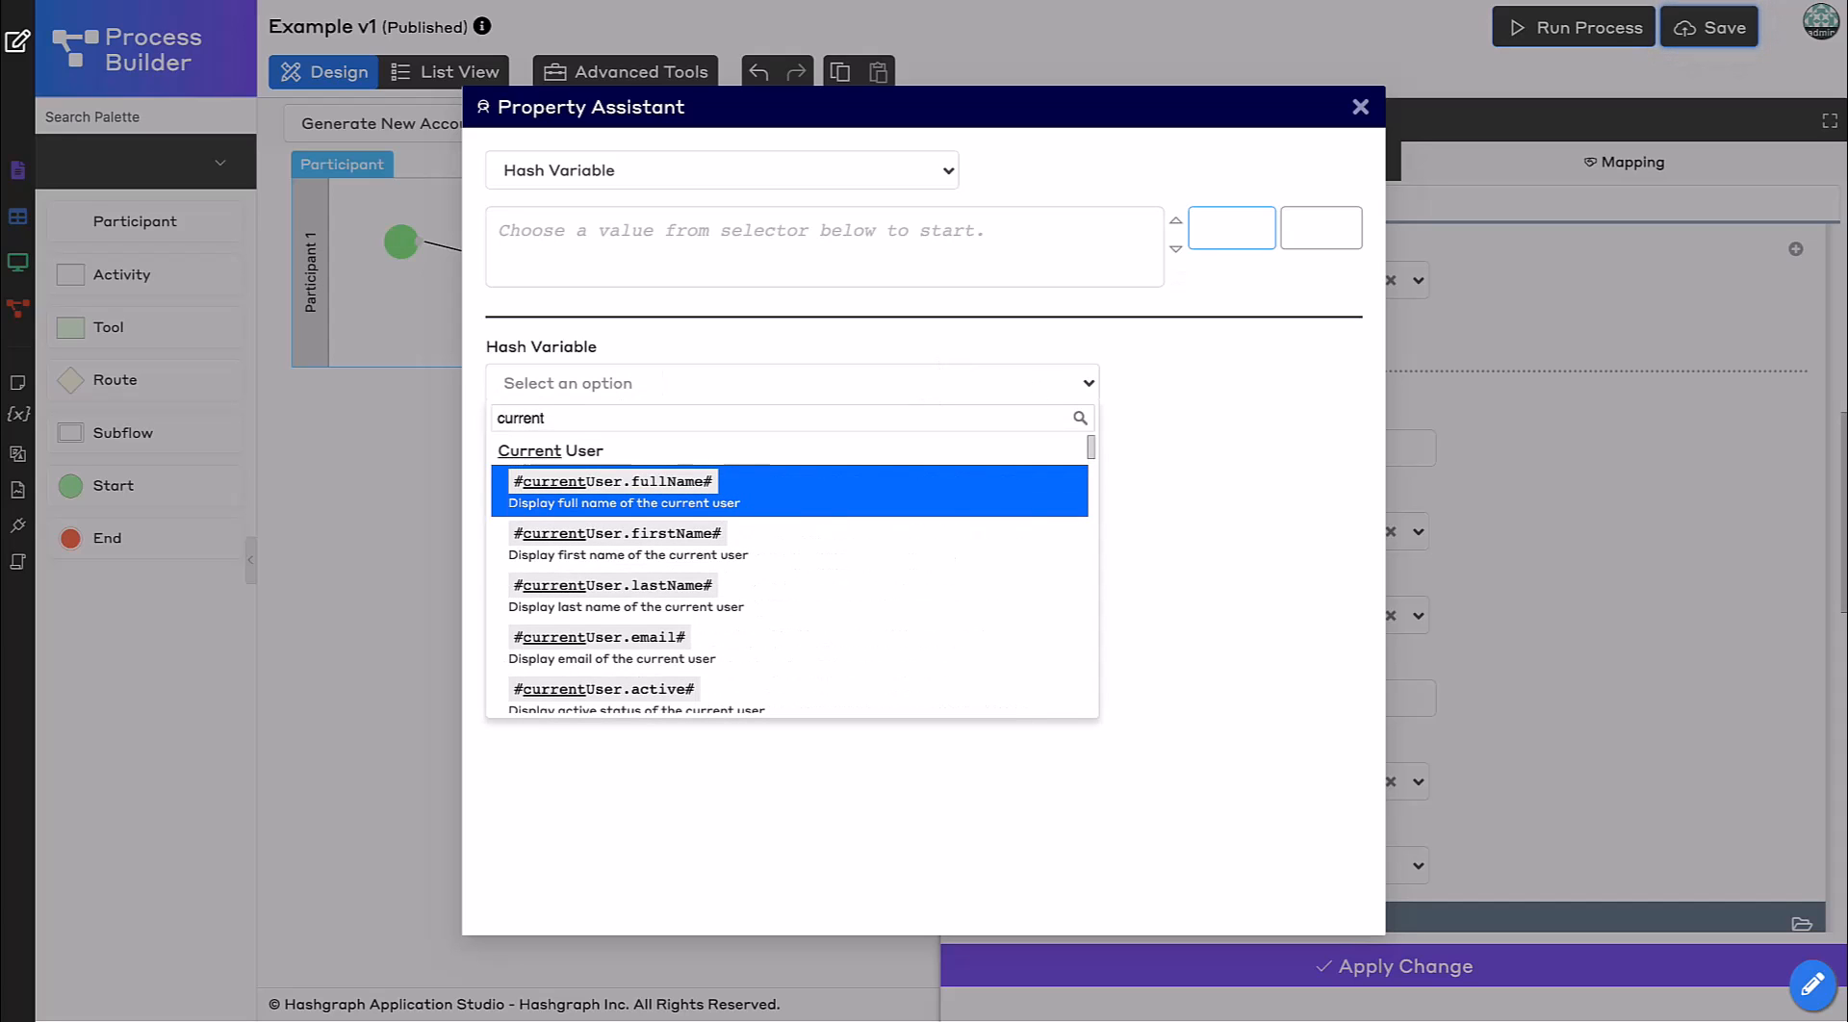
type("user.")
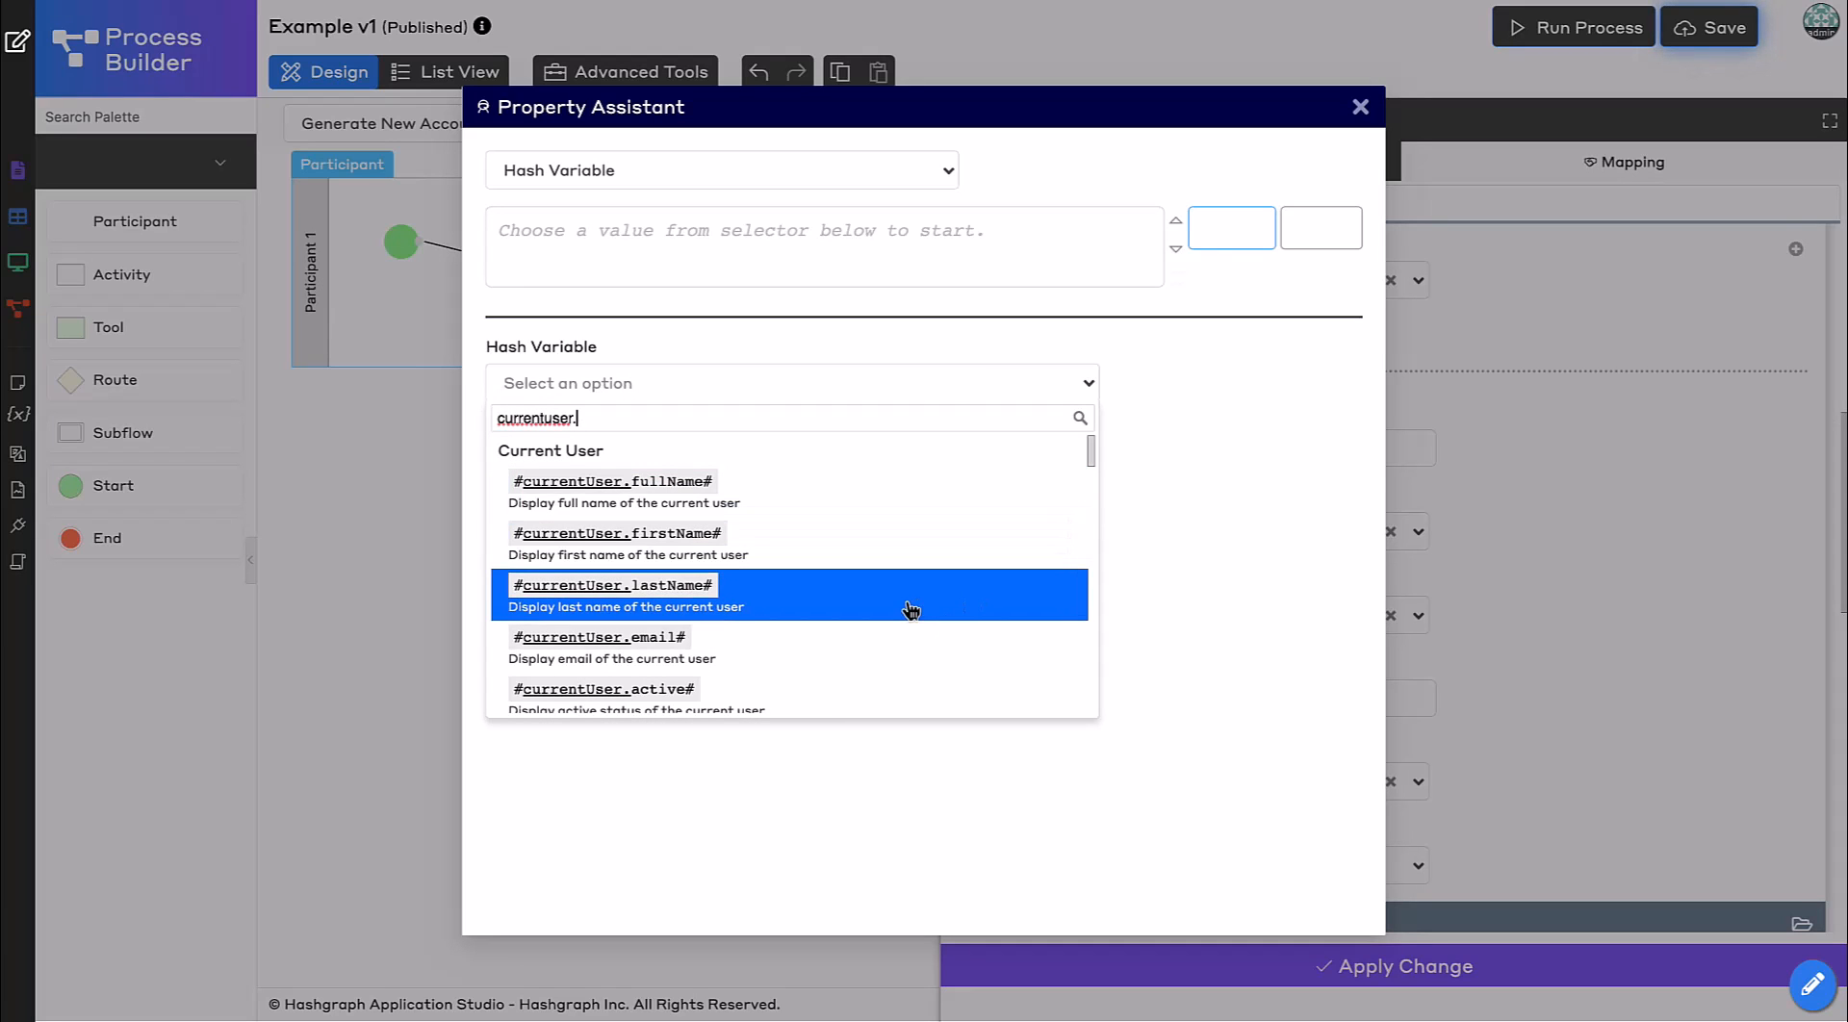
type("us")
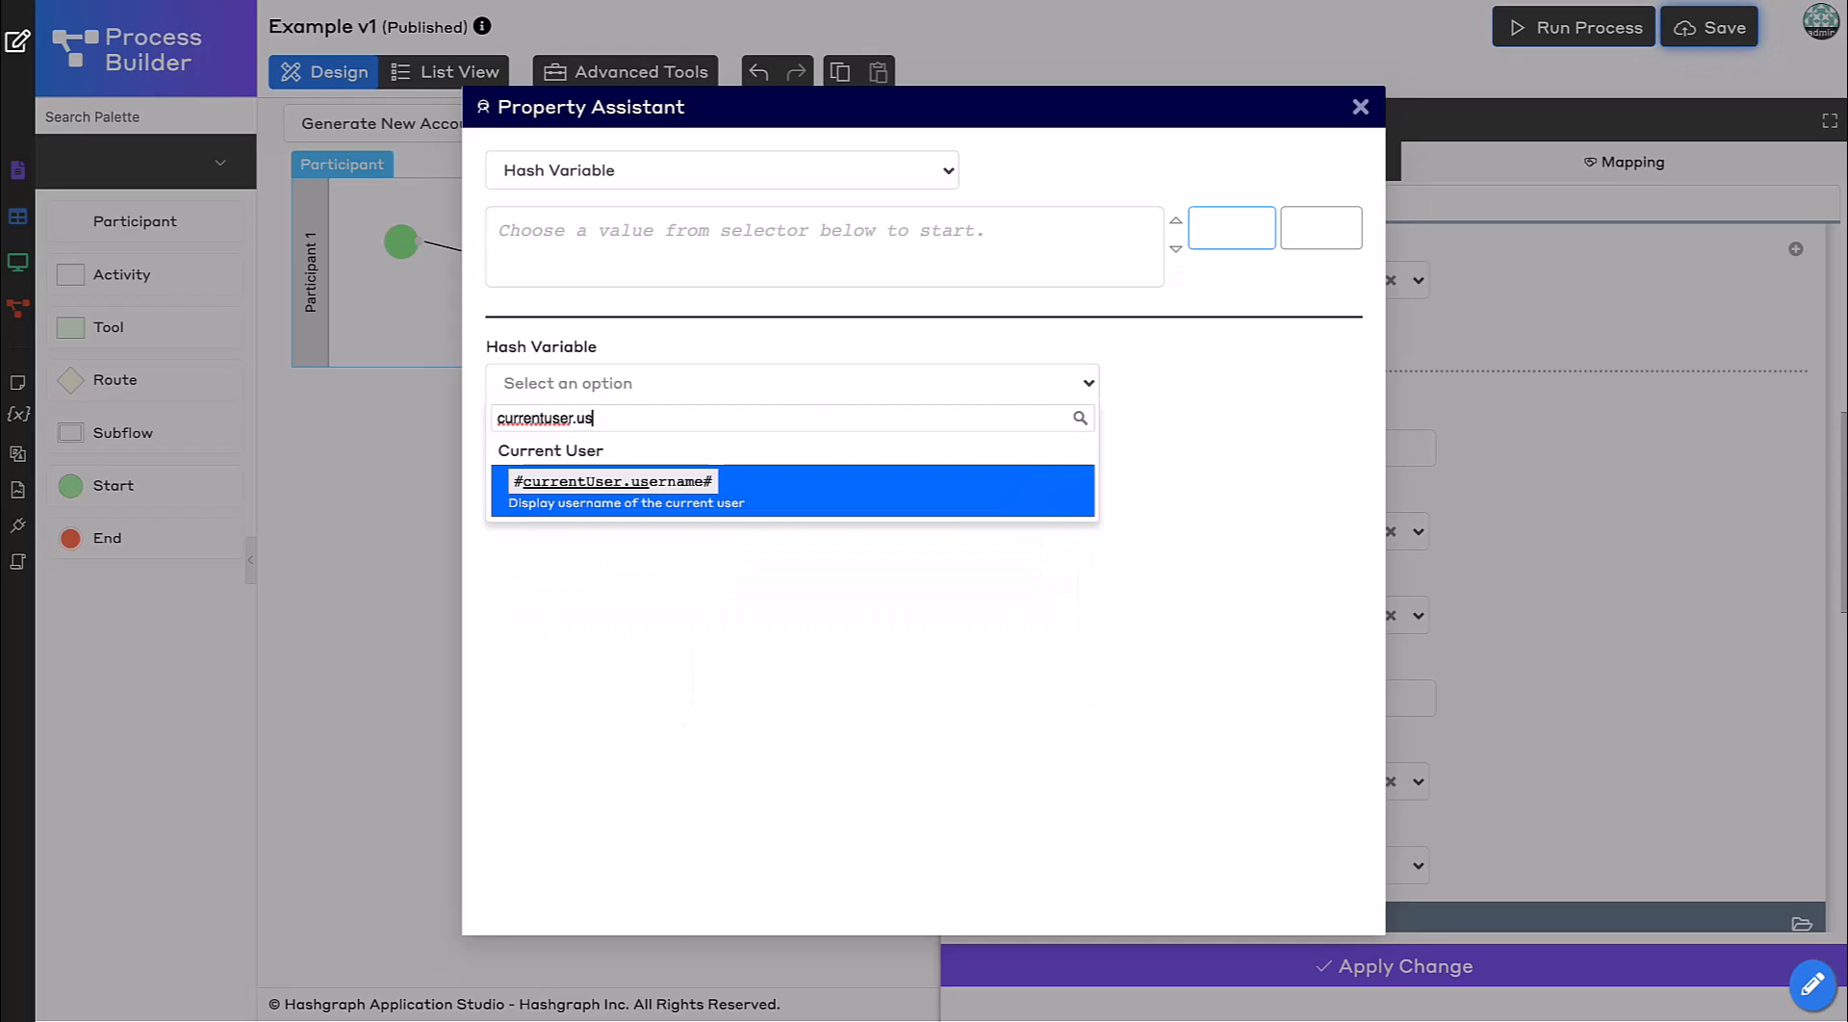
left_click(753, 502)
left_click(1231, 229)
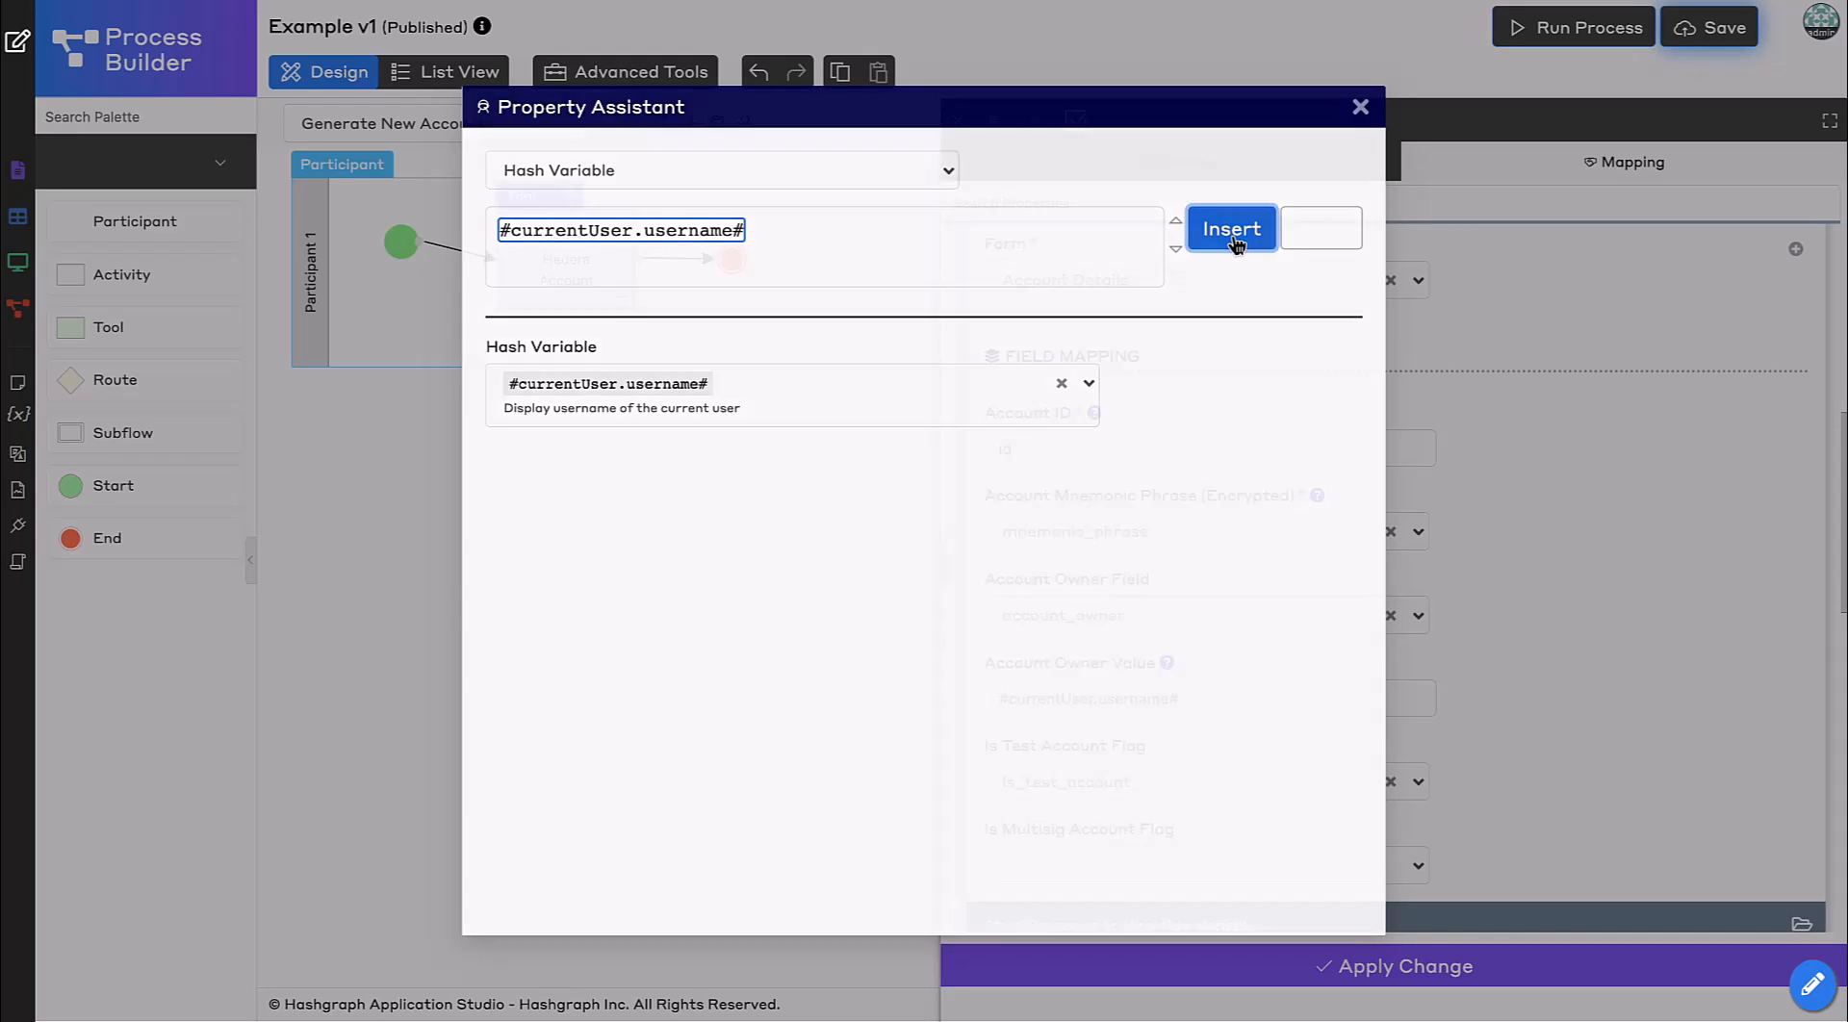
left_click(1574, 720)
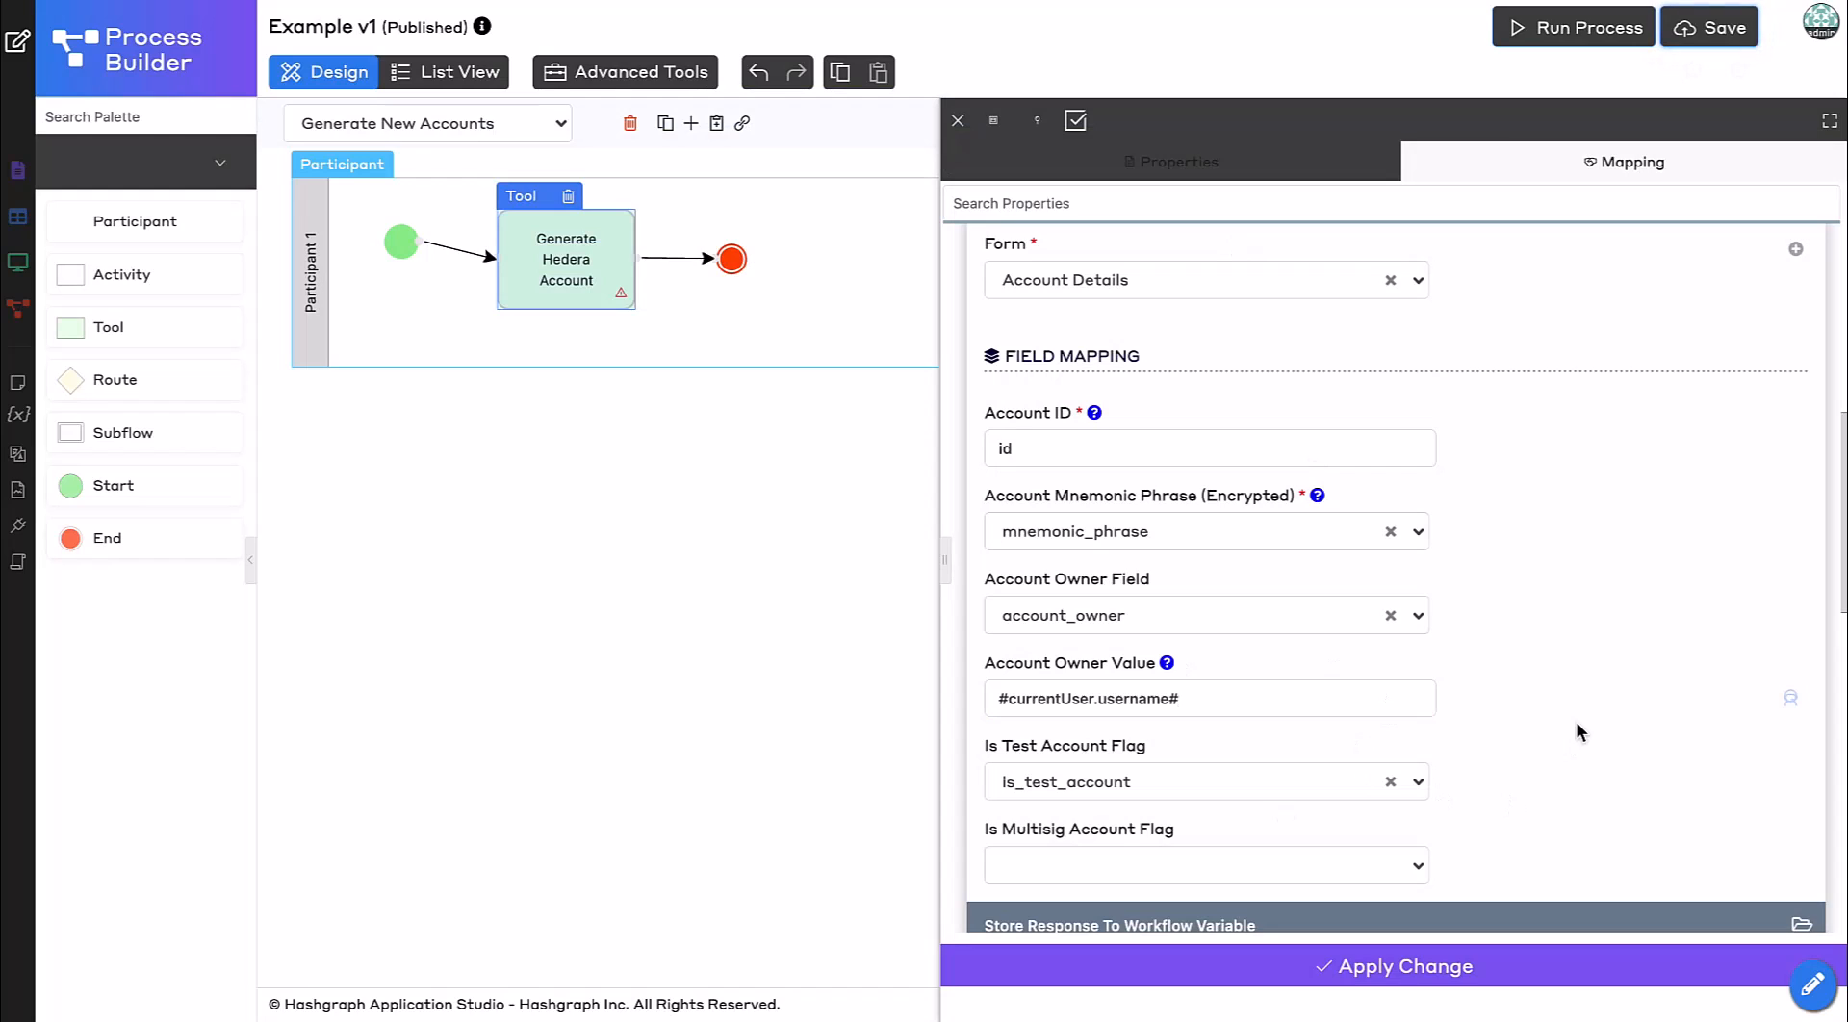
Apply the tool changes and save the process.
left_click(1243, 979)
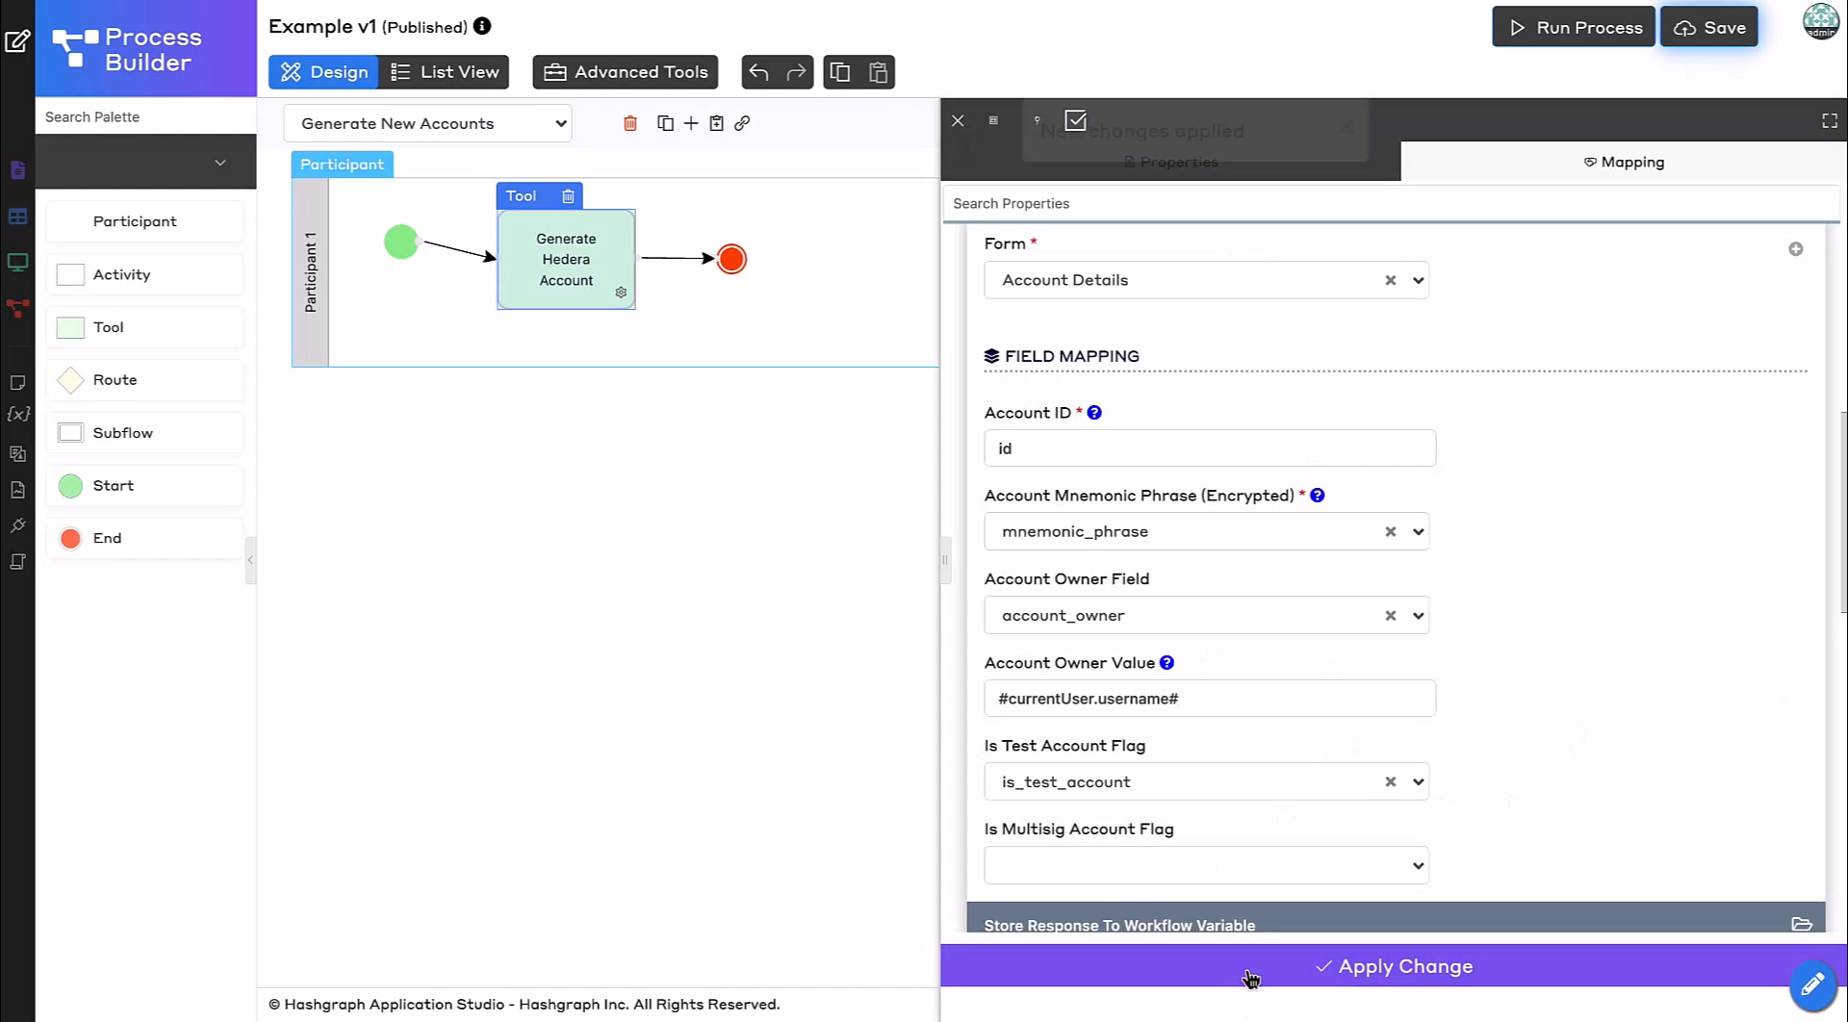
left_click(699, 524)
left_click(1709, 26)
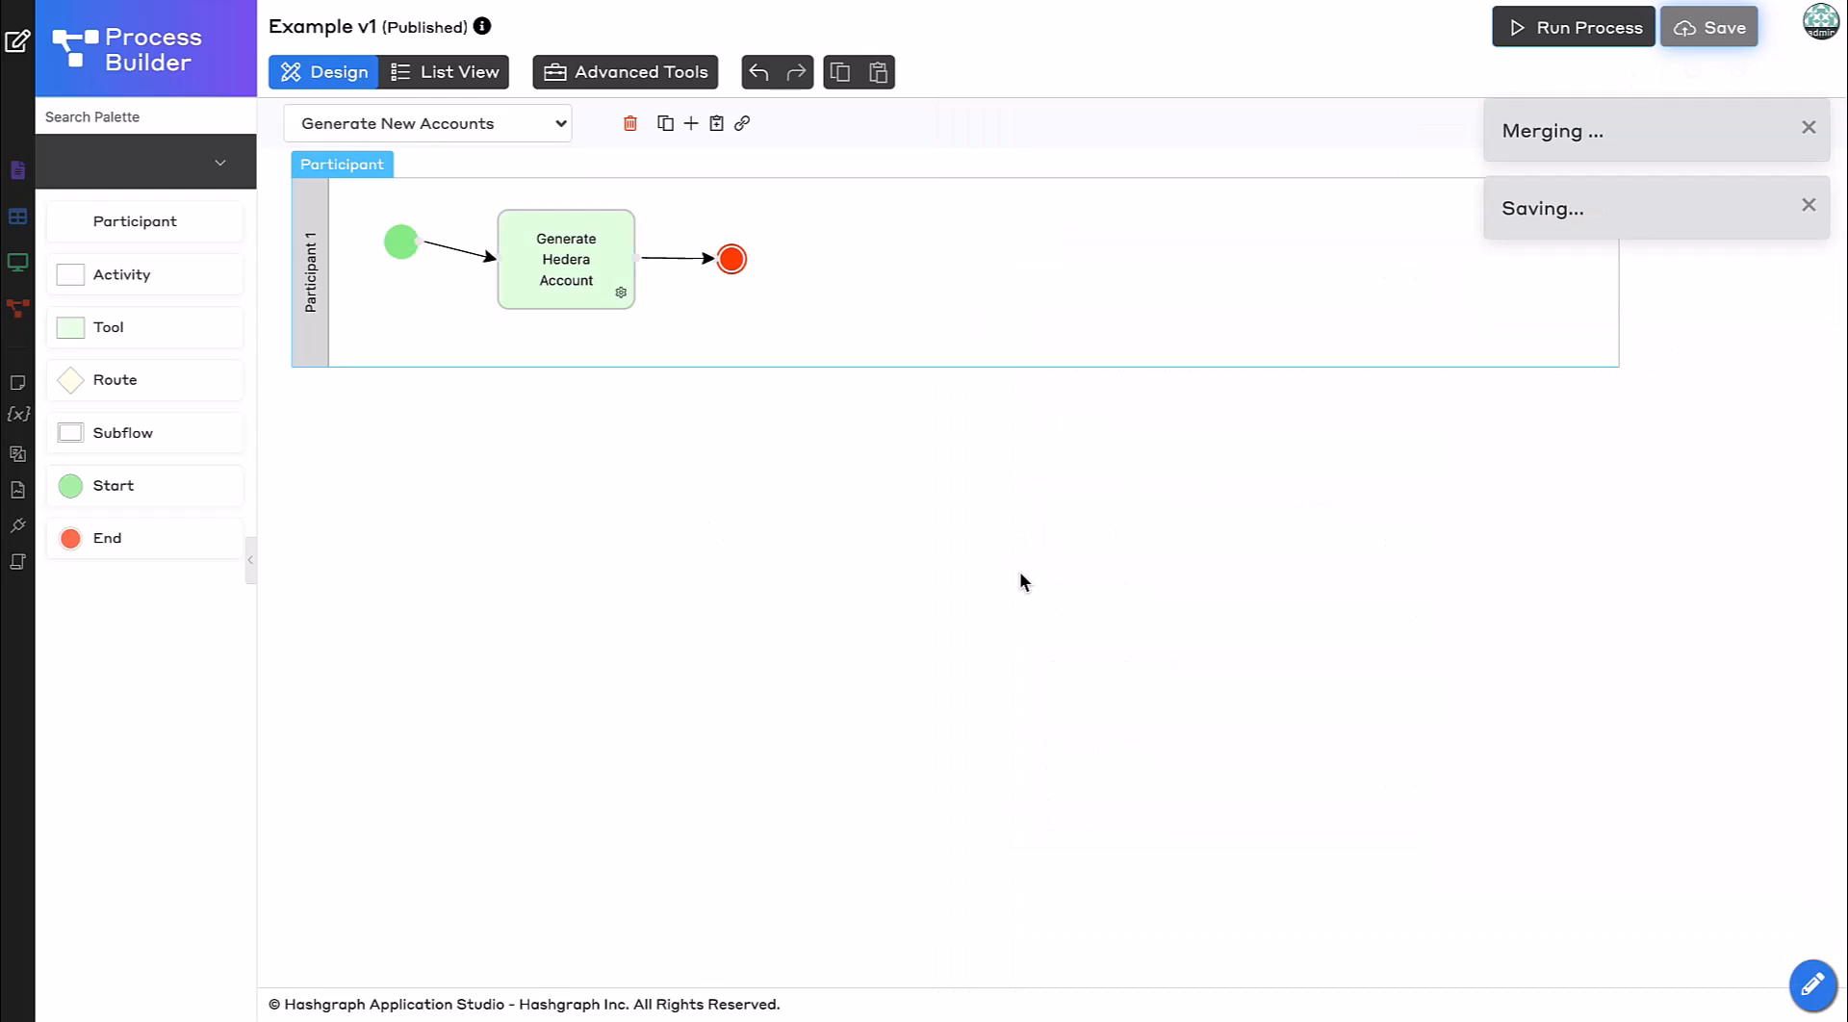
Open the Example UI and add a Run Process menu item under Manage Account Details.
left_click(16, 49)
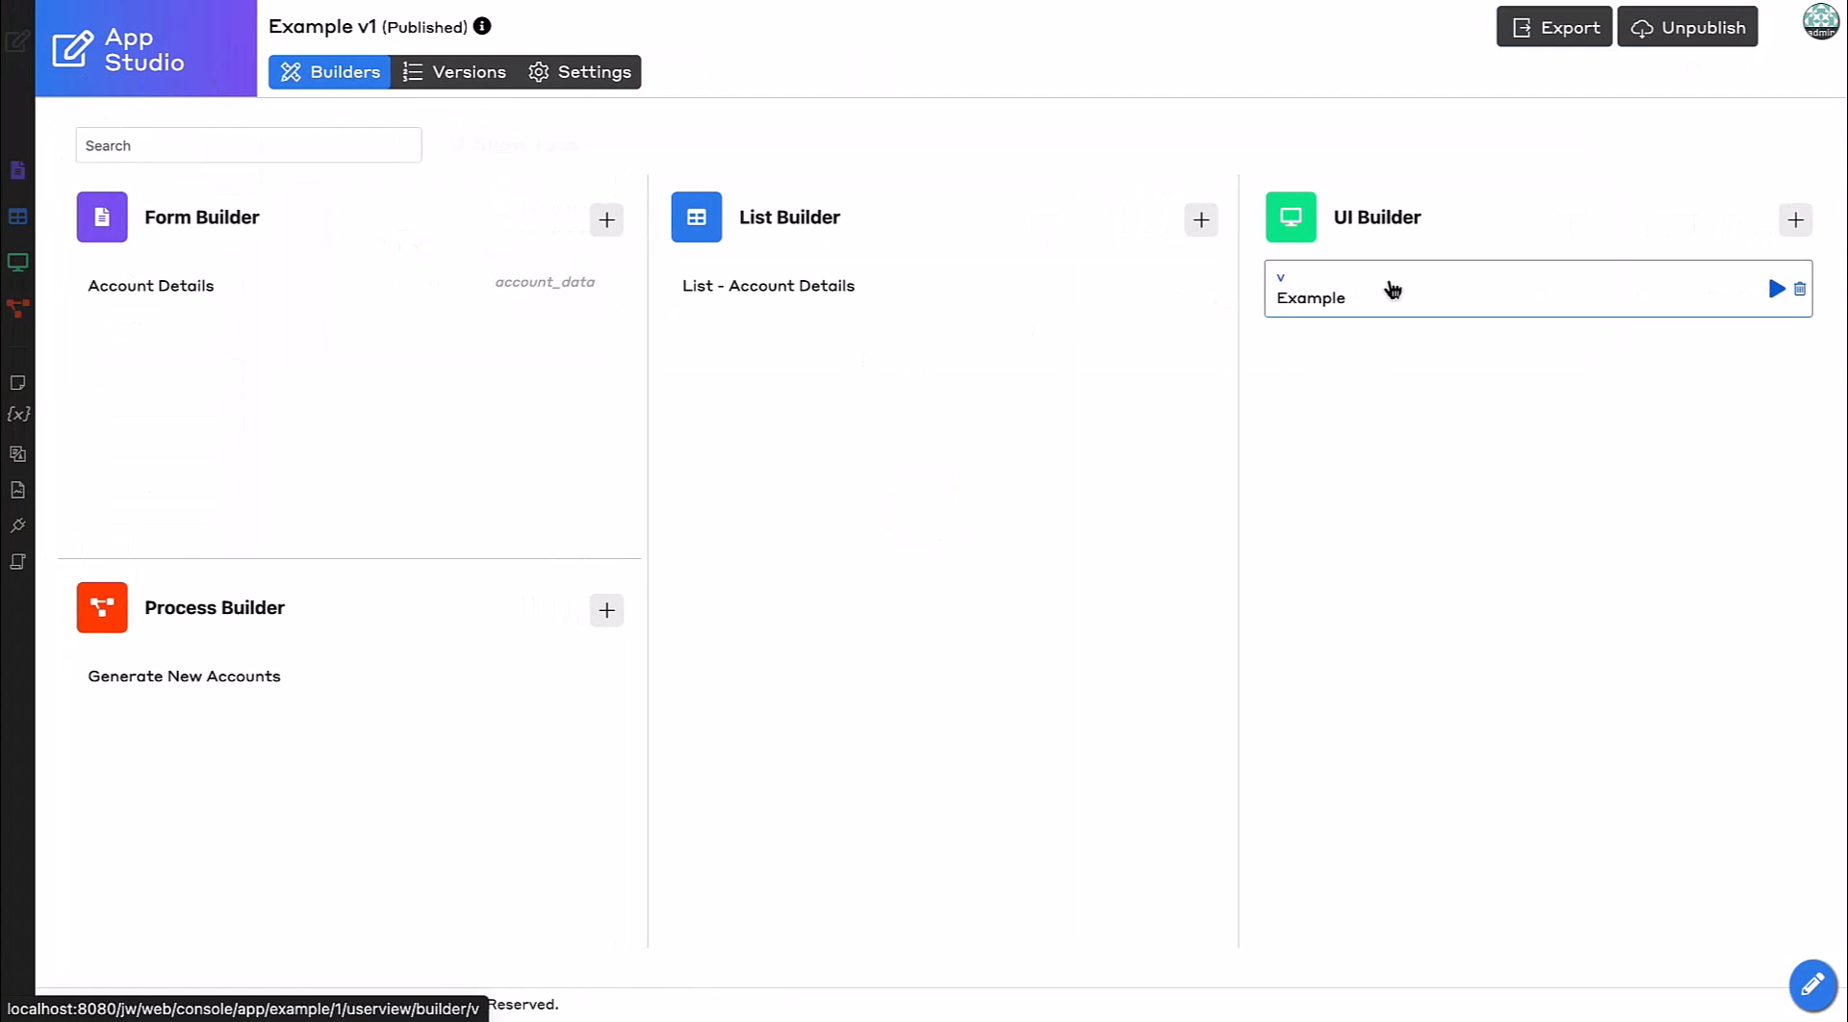
left_click(1392, 288)
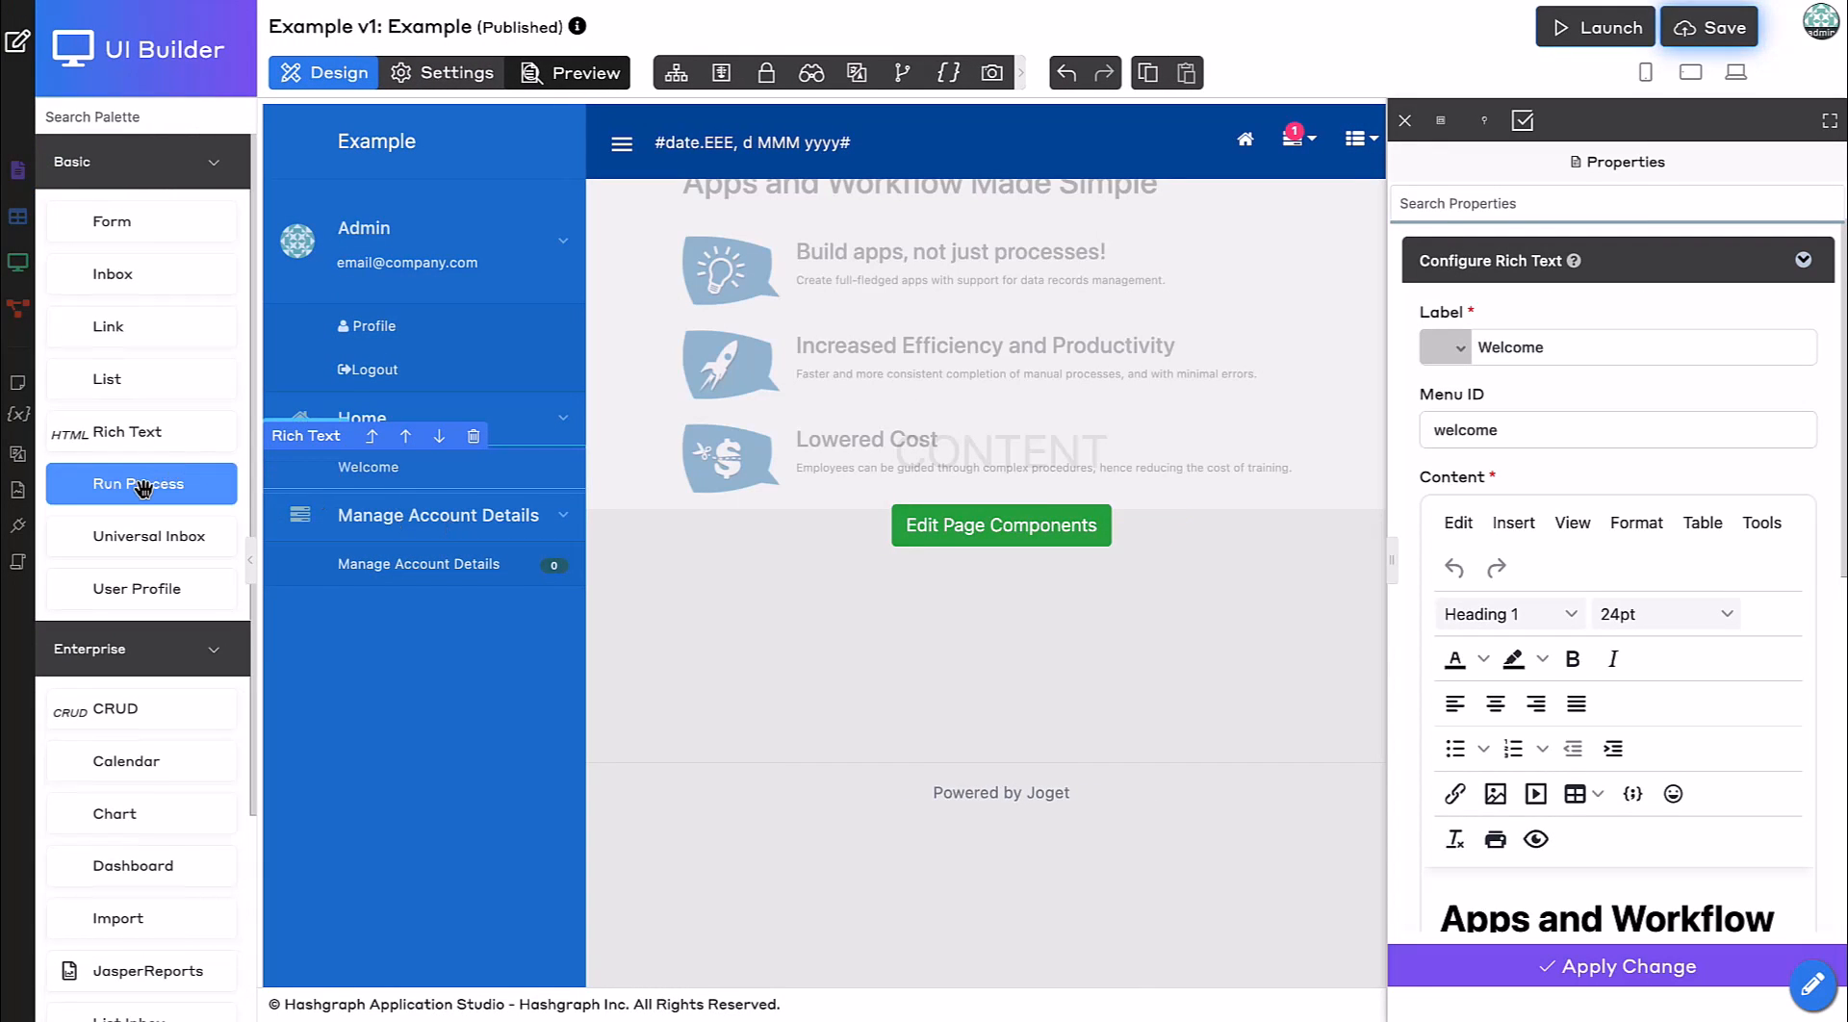
left_click_drag(145, 484, 430, 593)
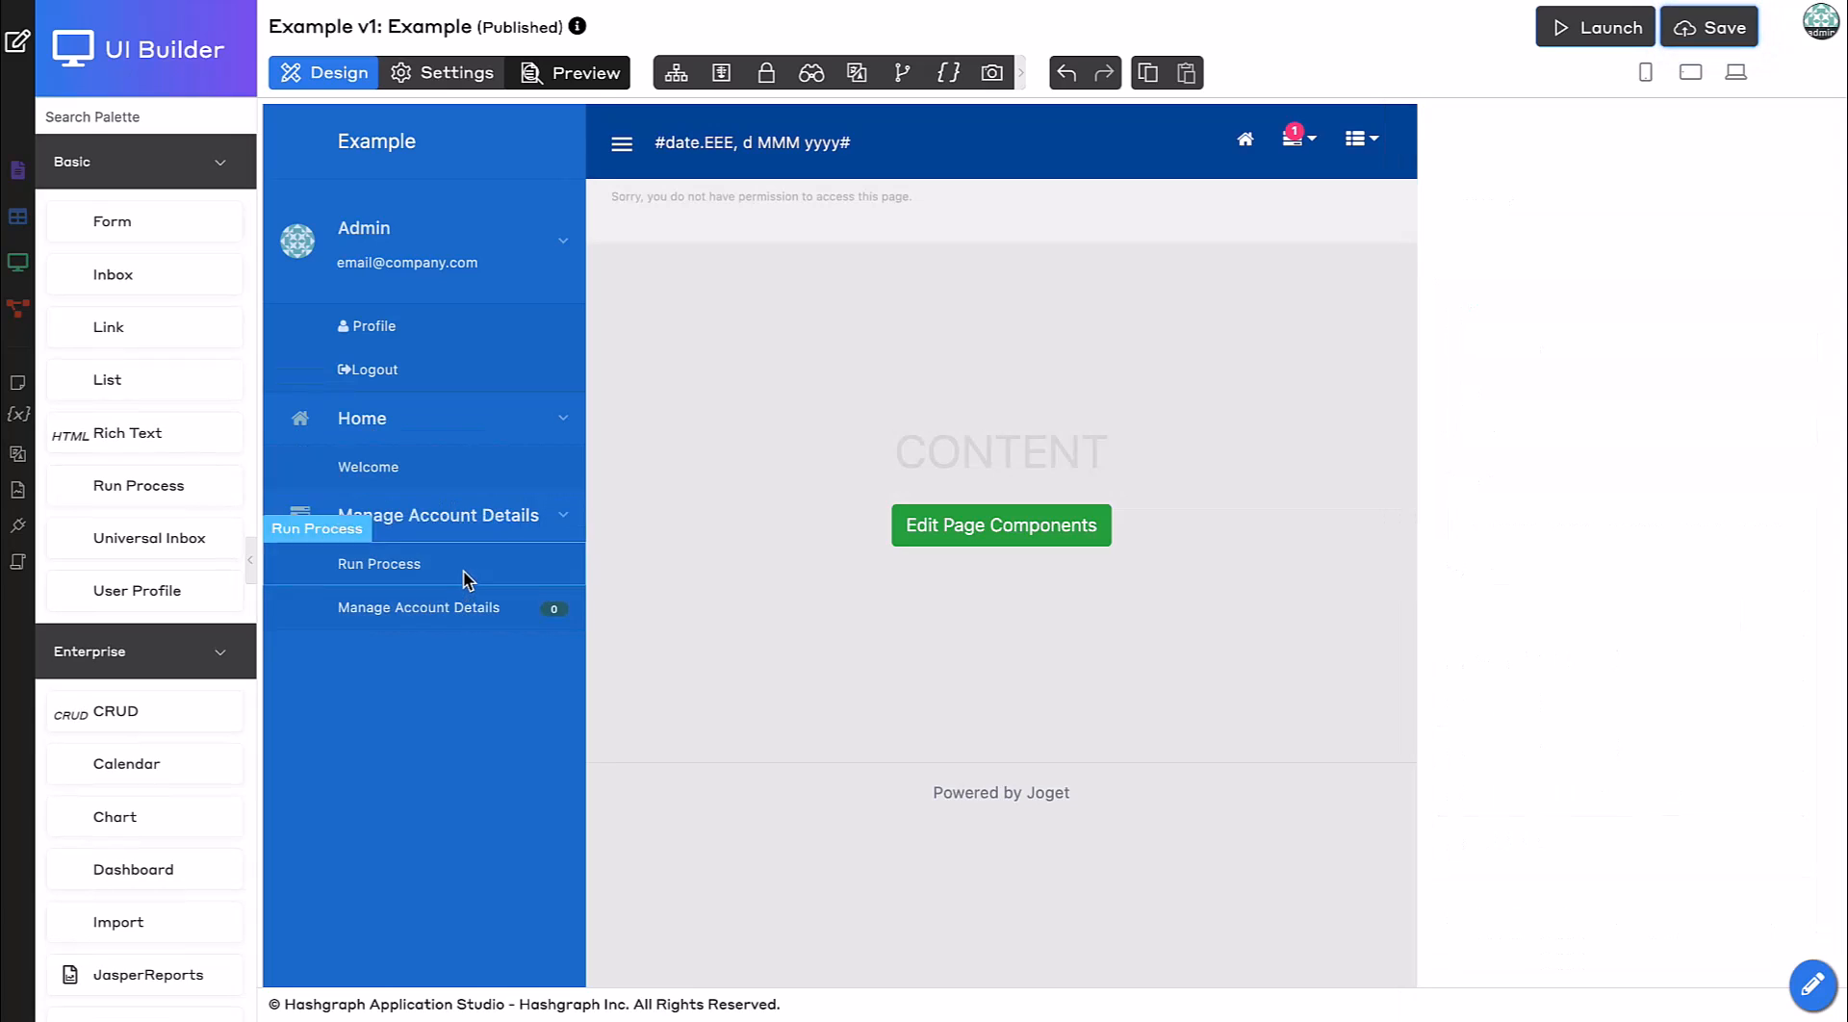
Configure the menu to run Generate New Accounts with the label Generate New Account, and apply.
left_click(463, 570)
left_click(1529, 520)
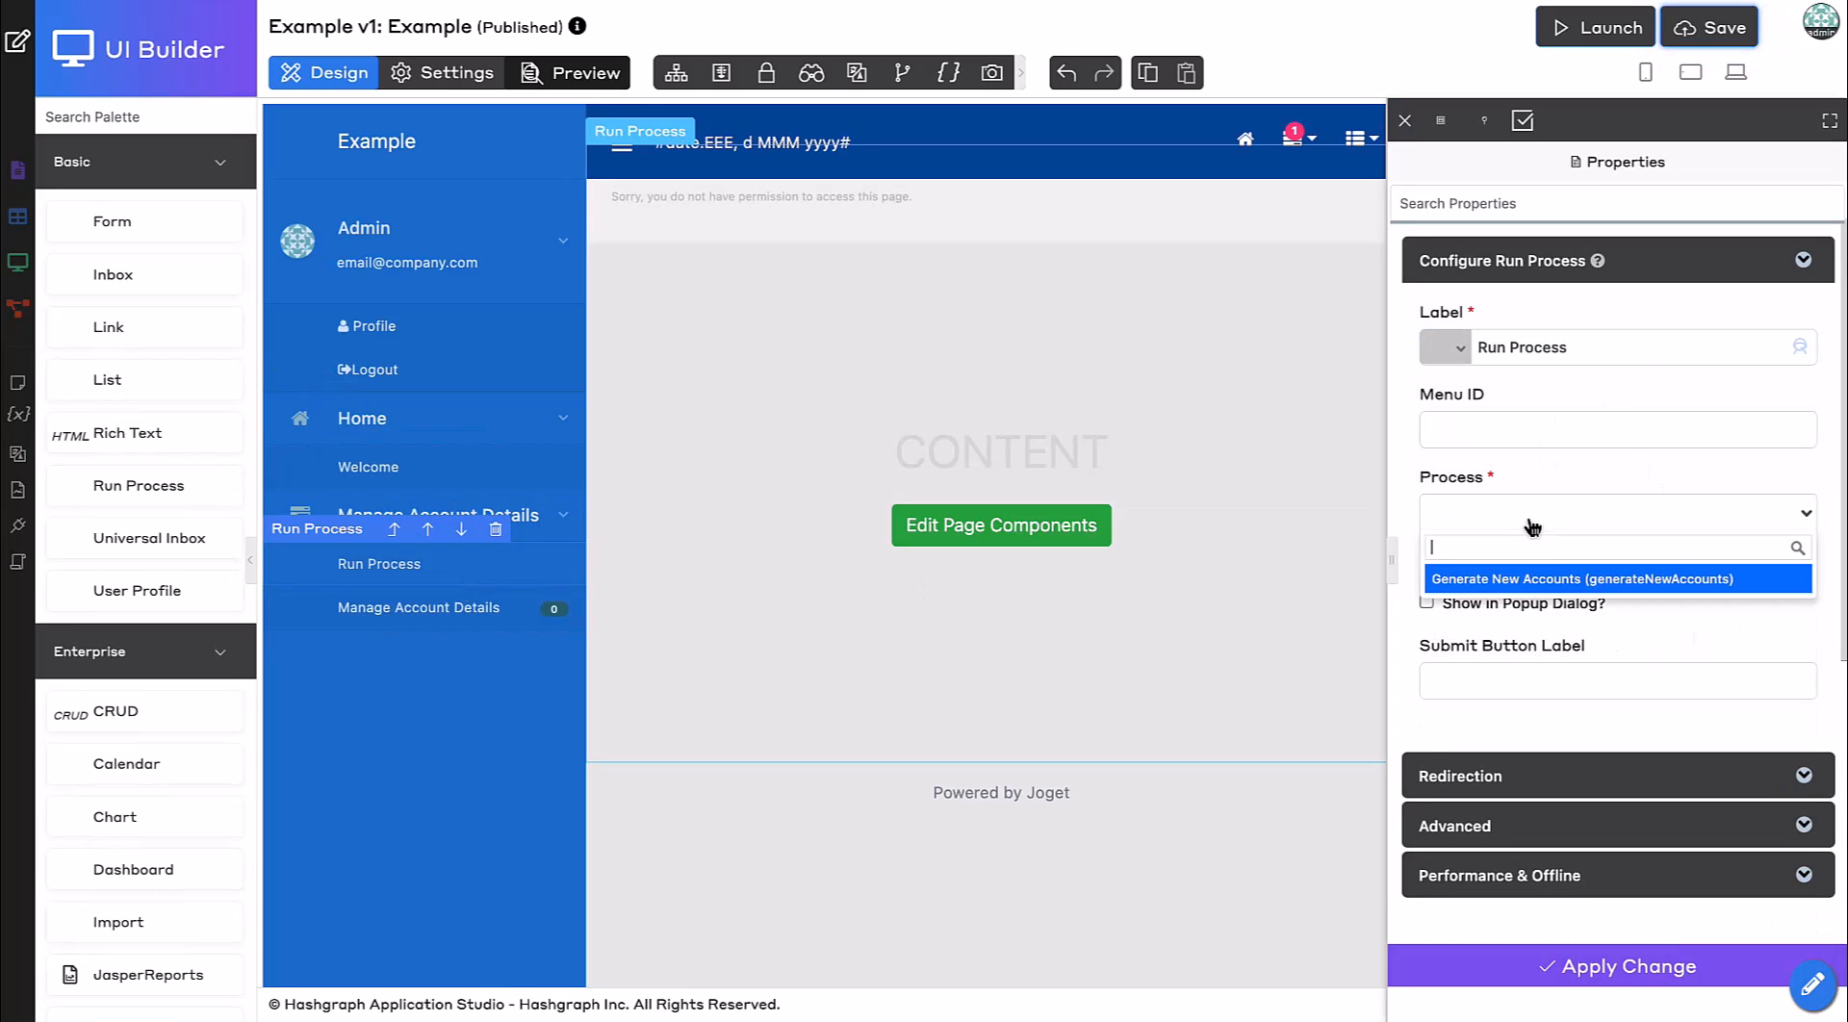
left_click(1532, 578)
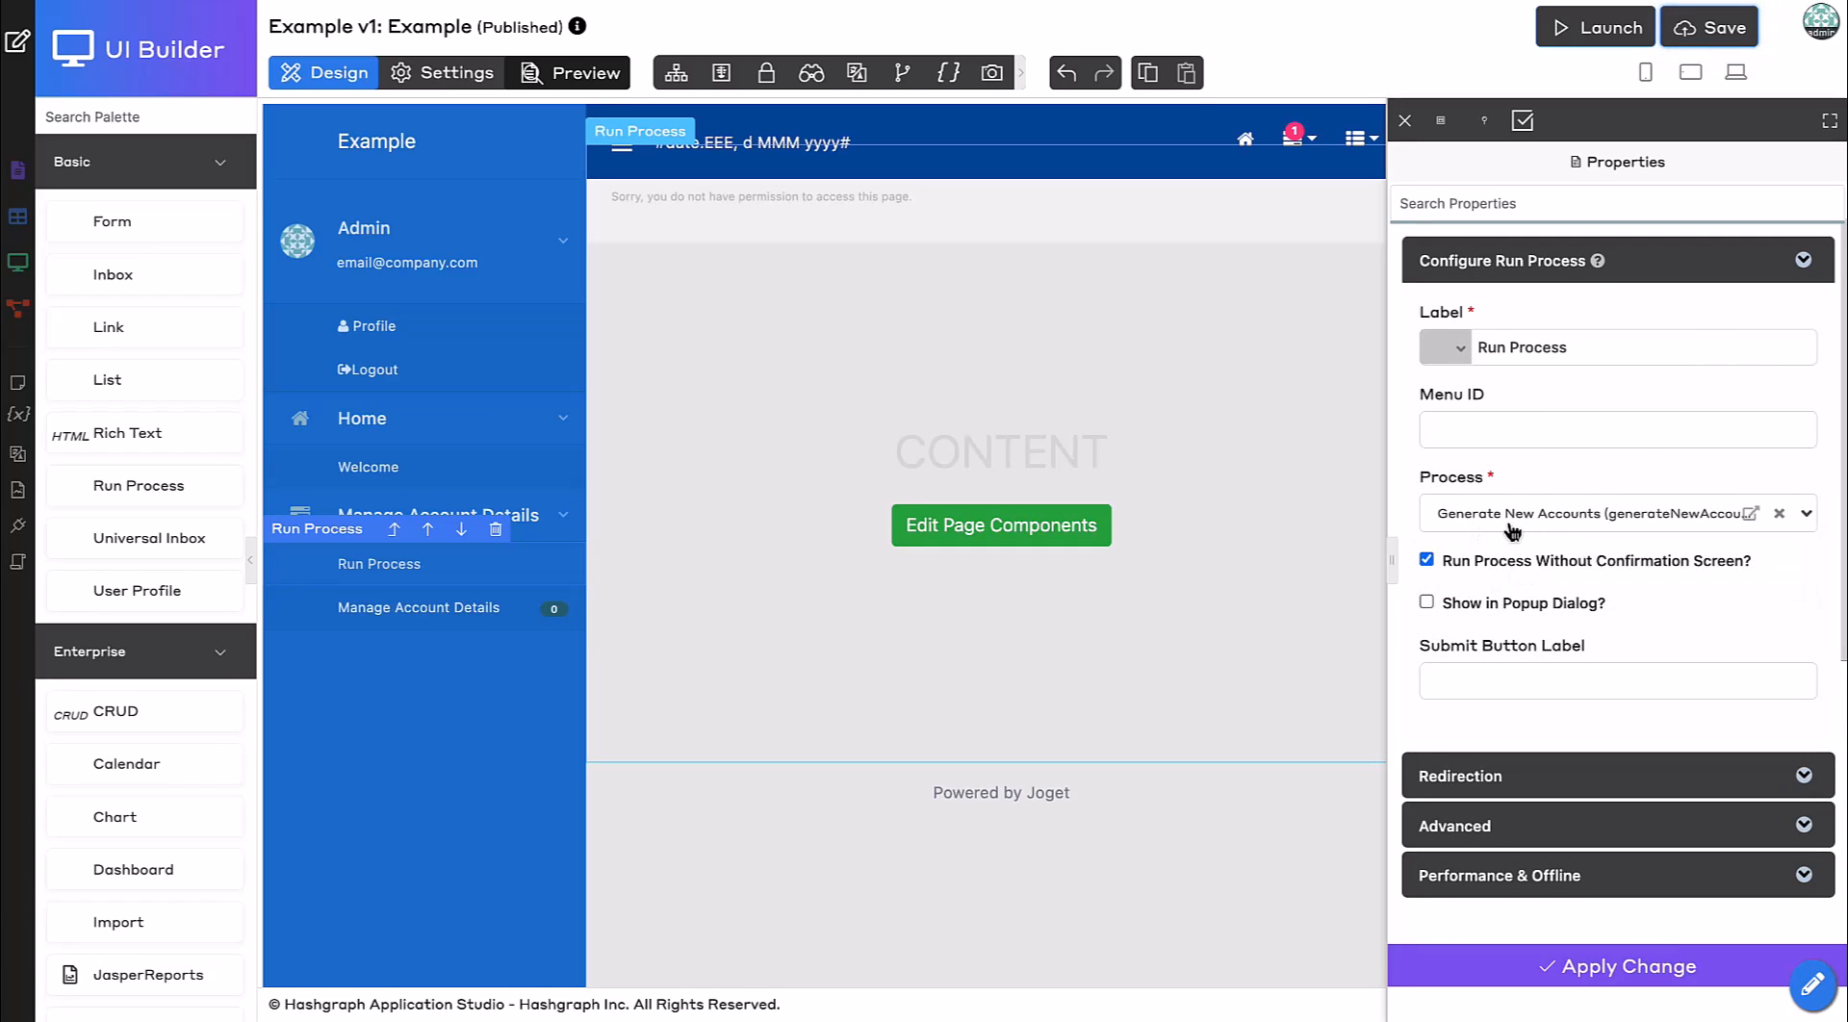
left_click(1581, 348)
key("ctrl+a")
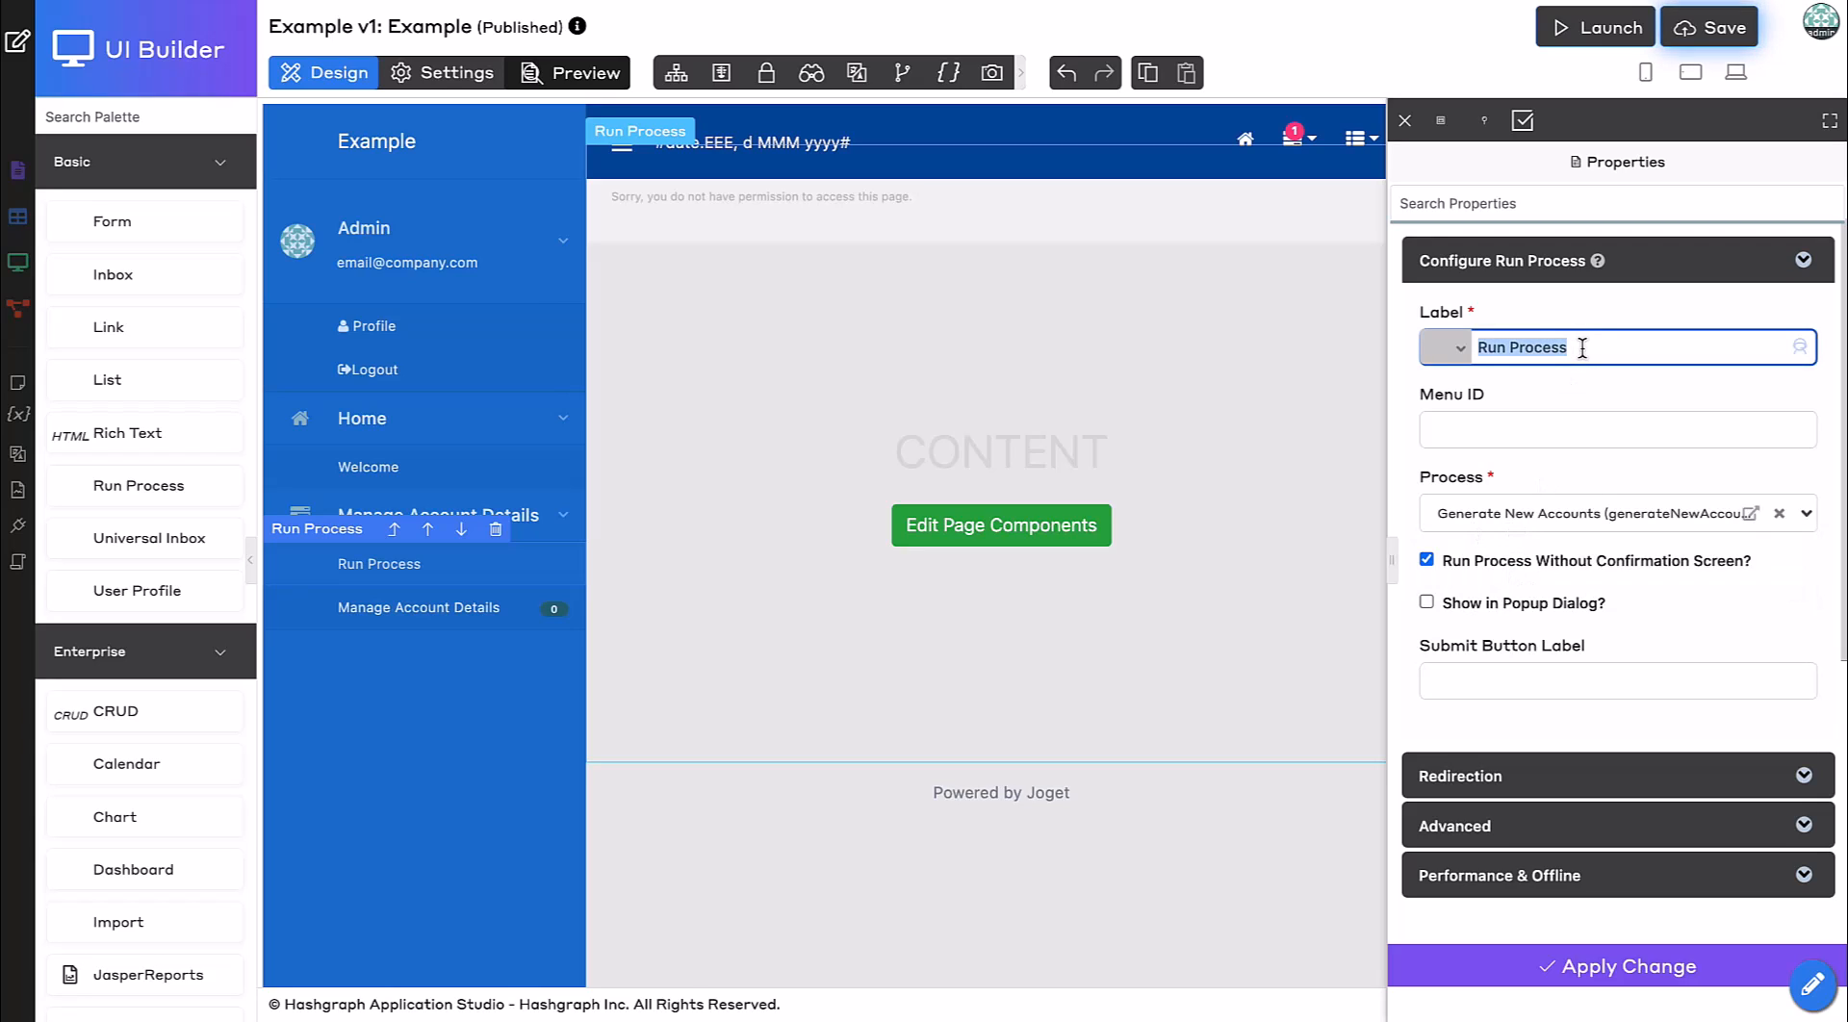
type("Generat")
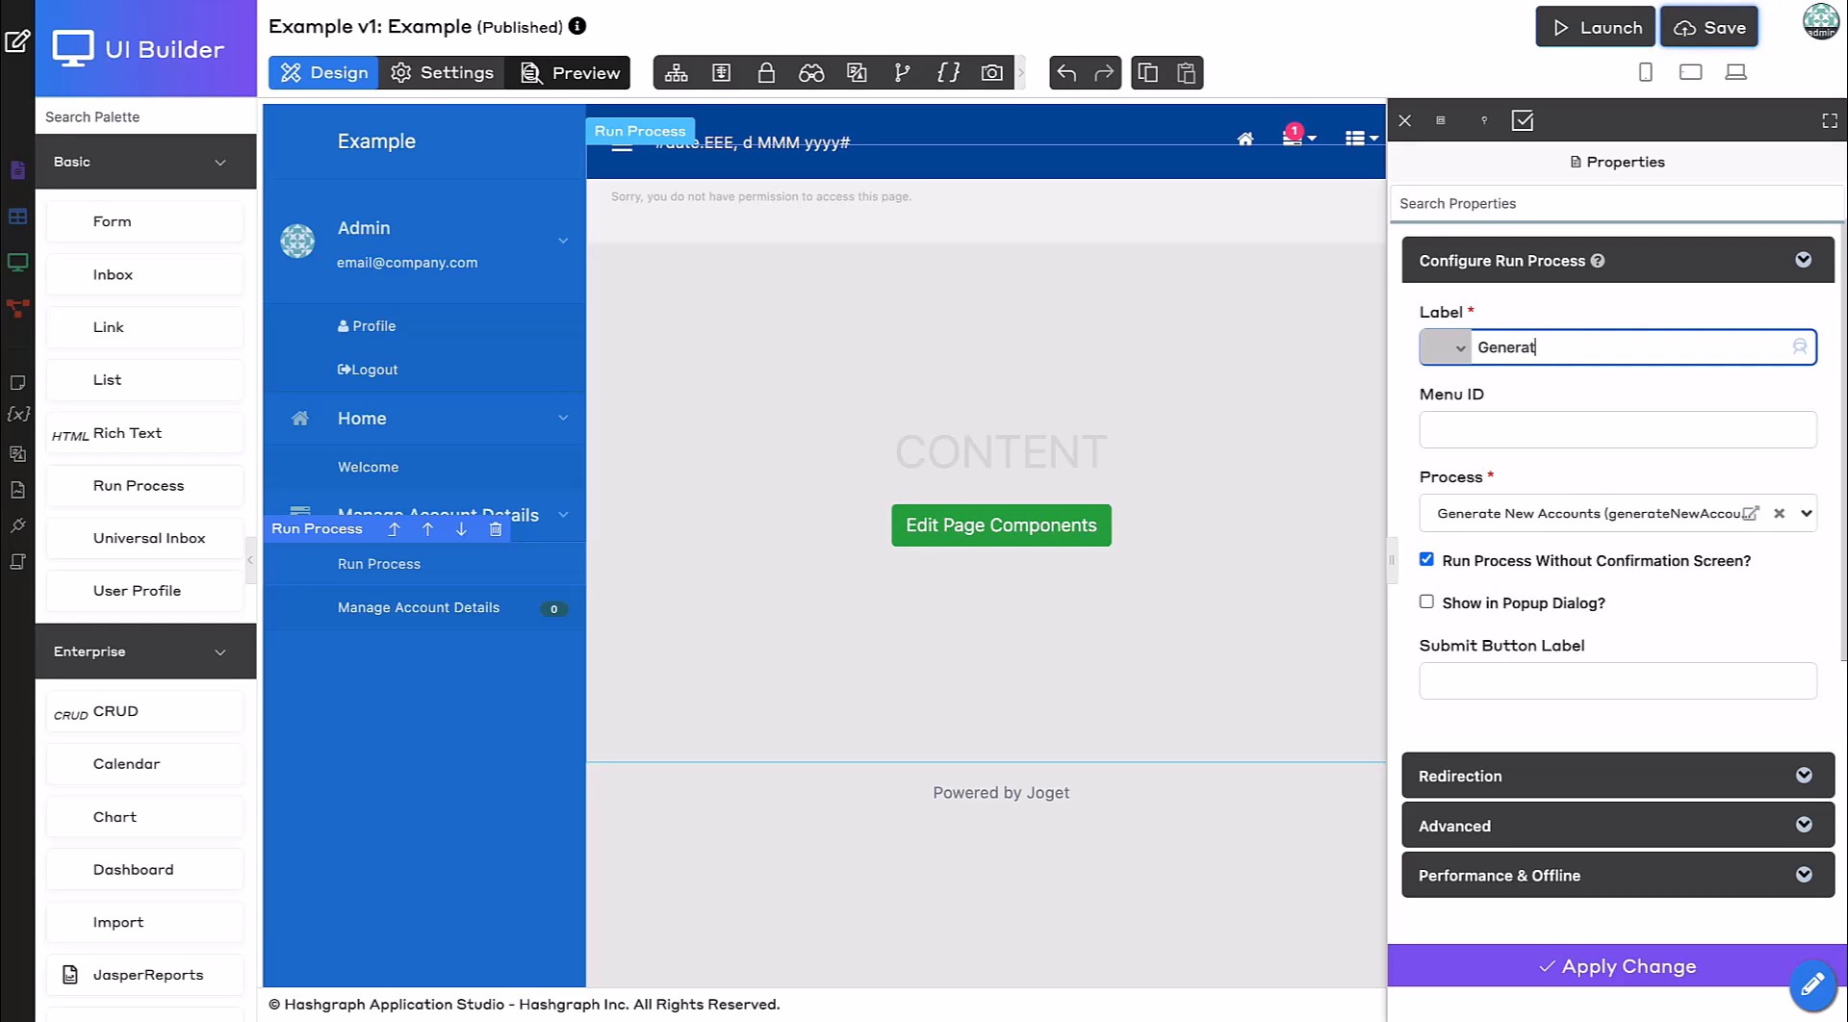
type("e New ")
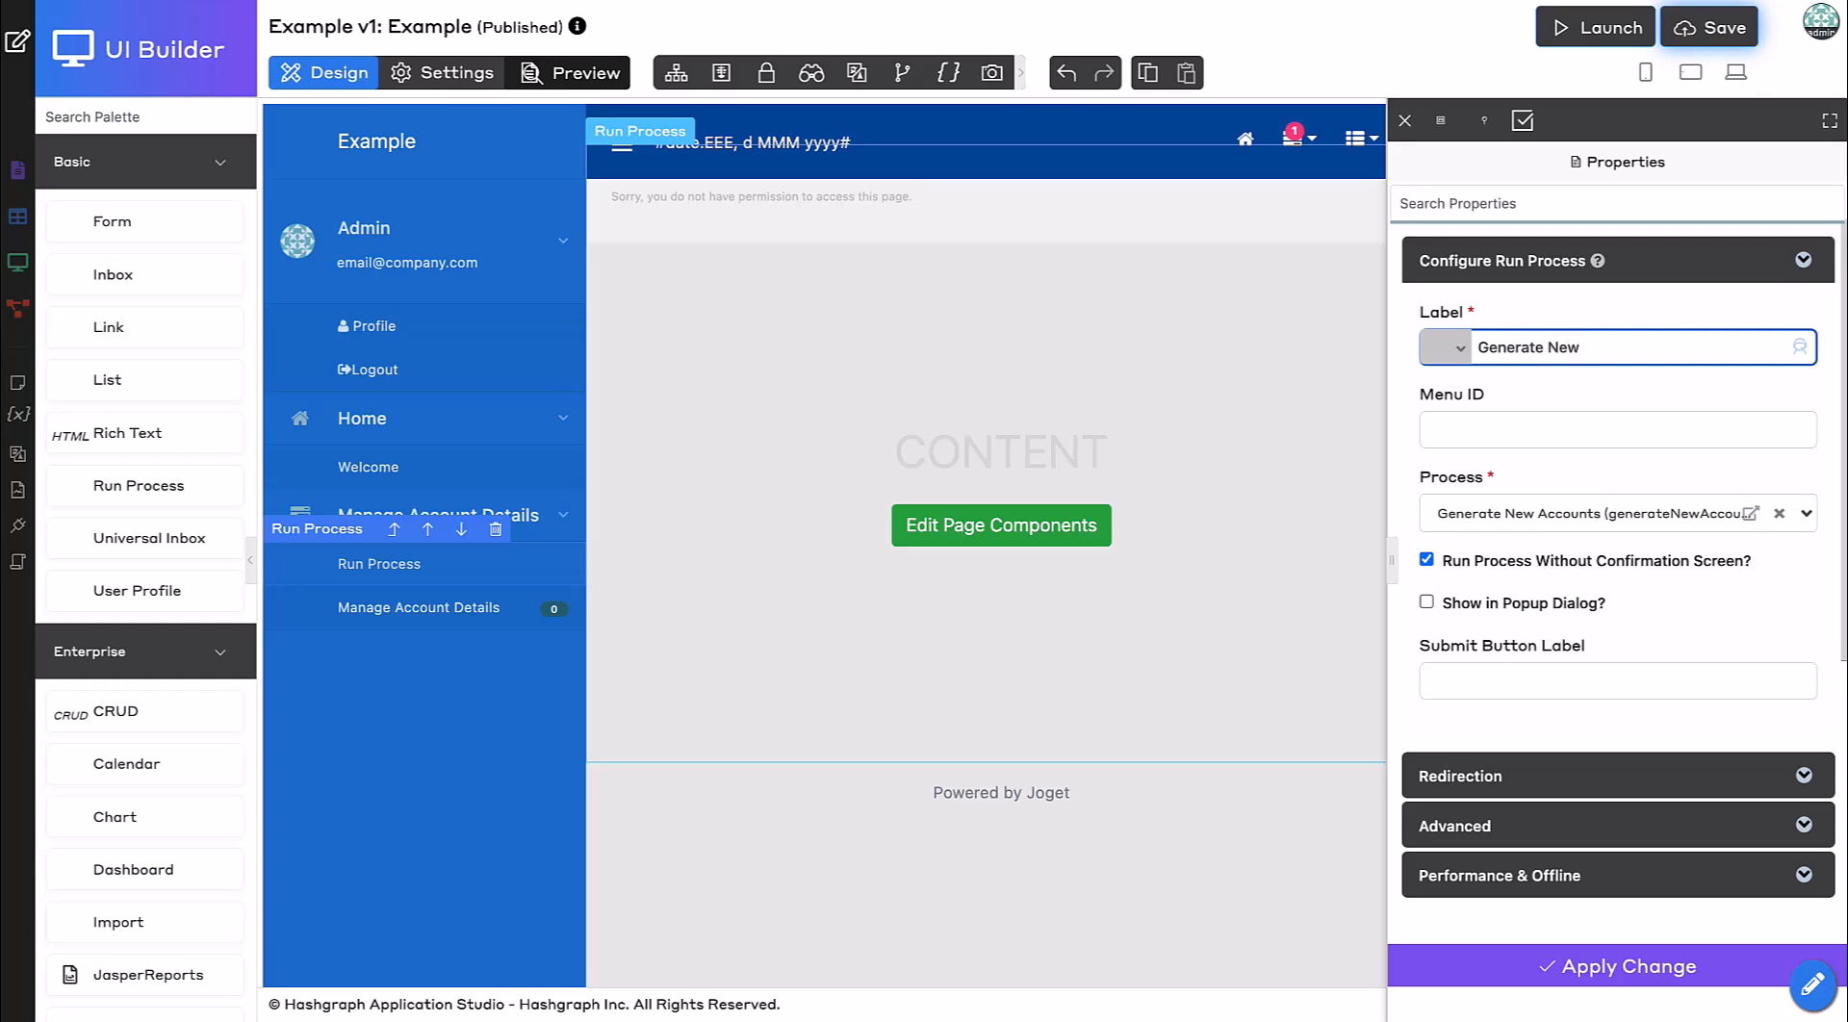
type("Account")
left_click(1597, 970)
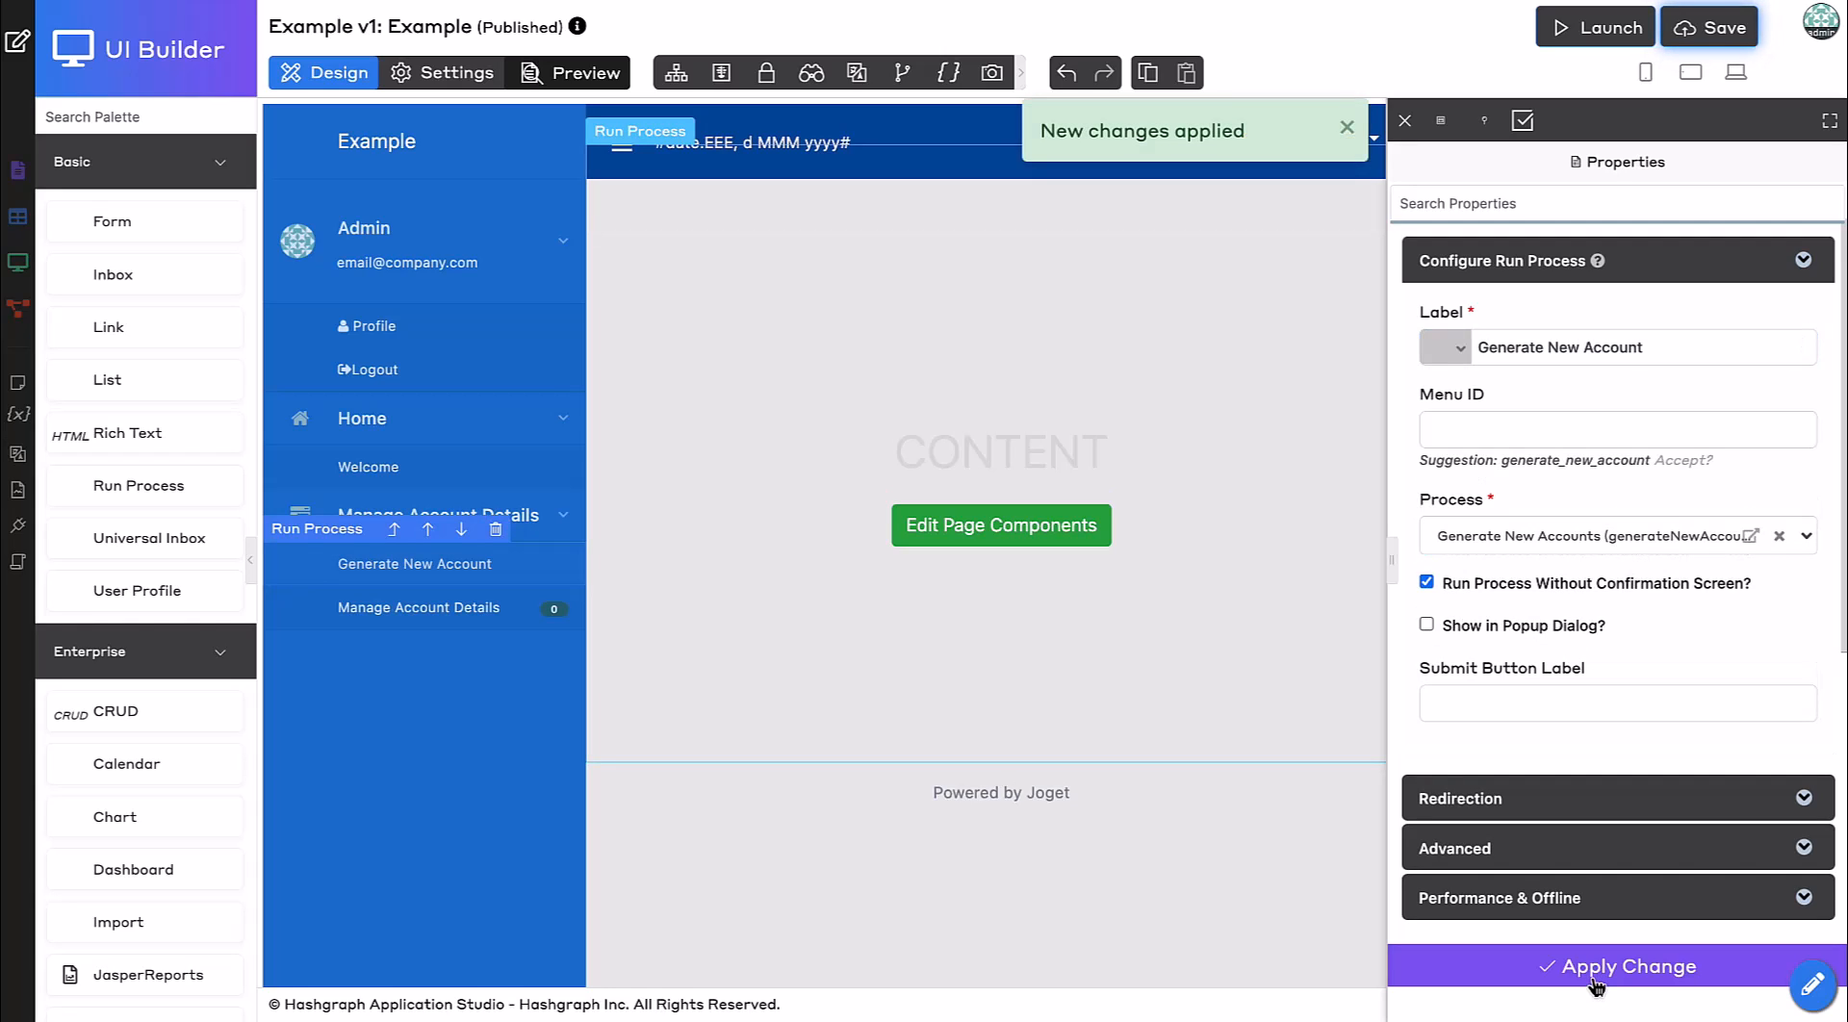
Save the UI and launch the Example app.
left_click(1407, 124)
left_click(1709, 27)
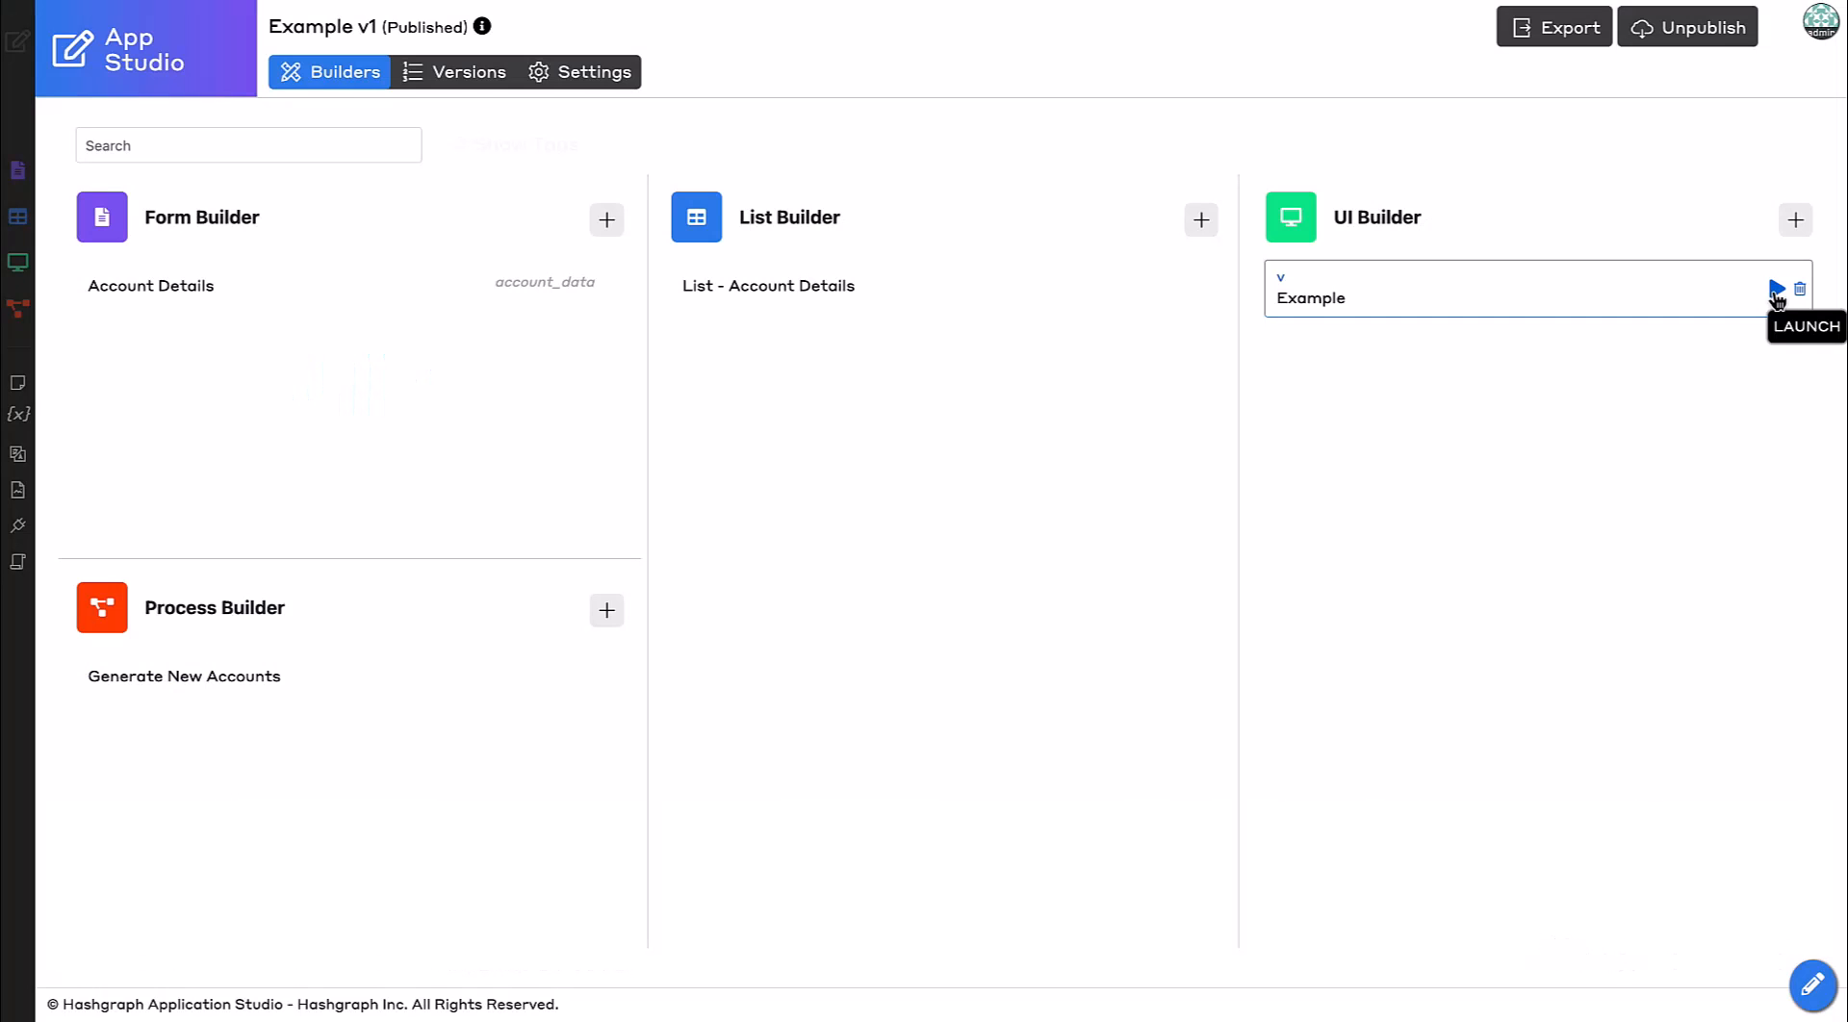
left_click(1775, 291)
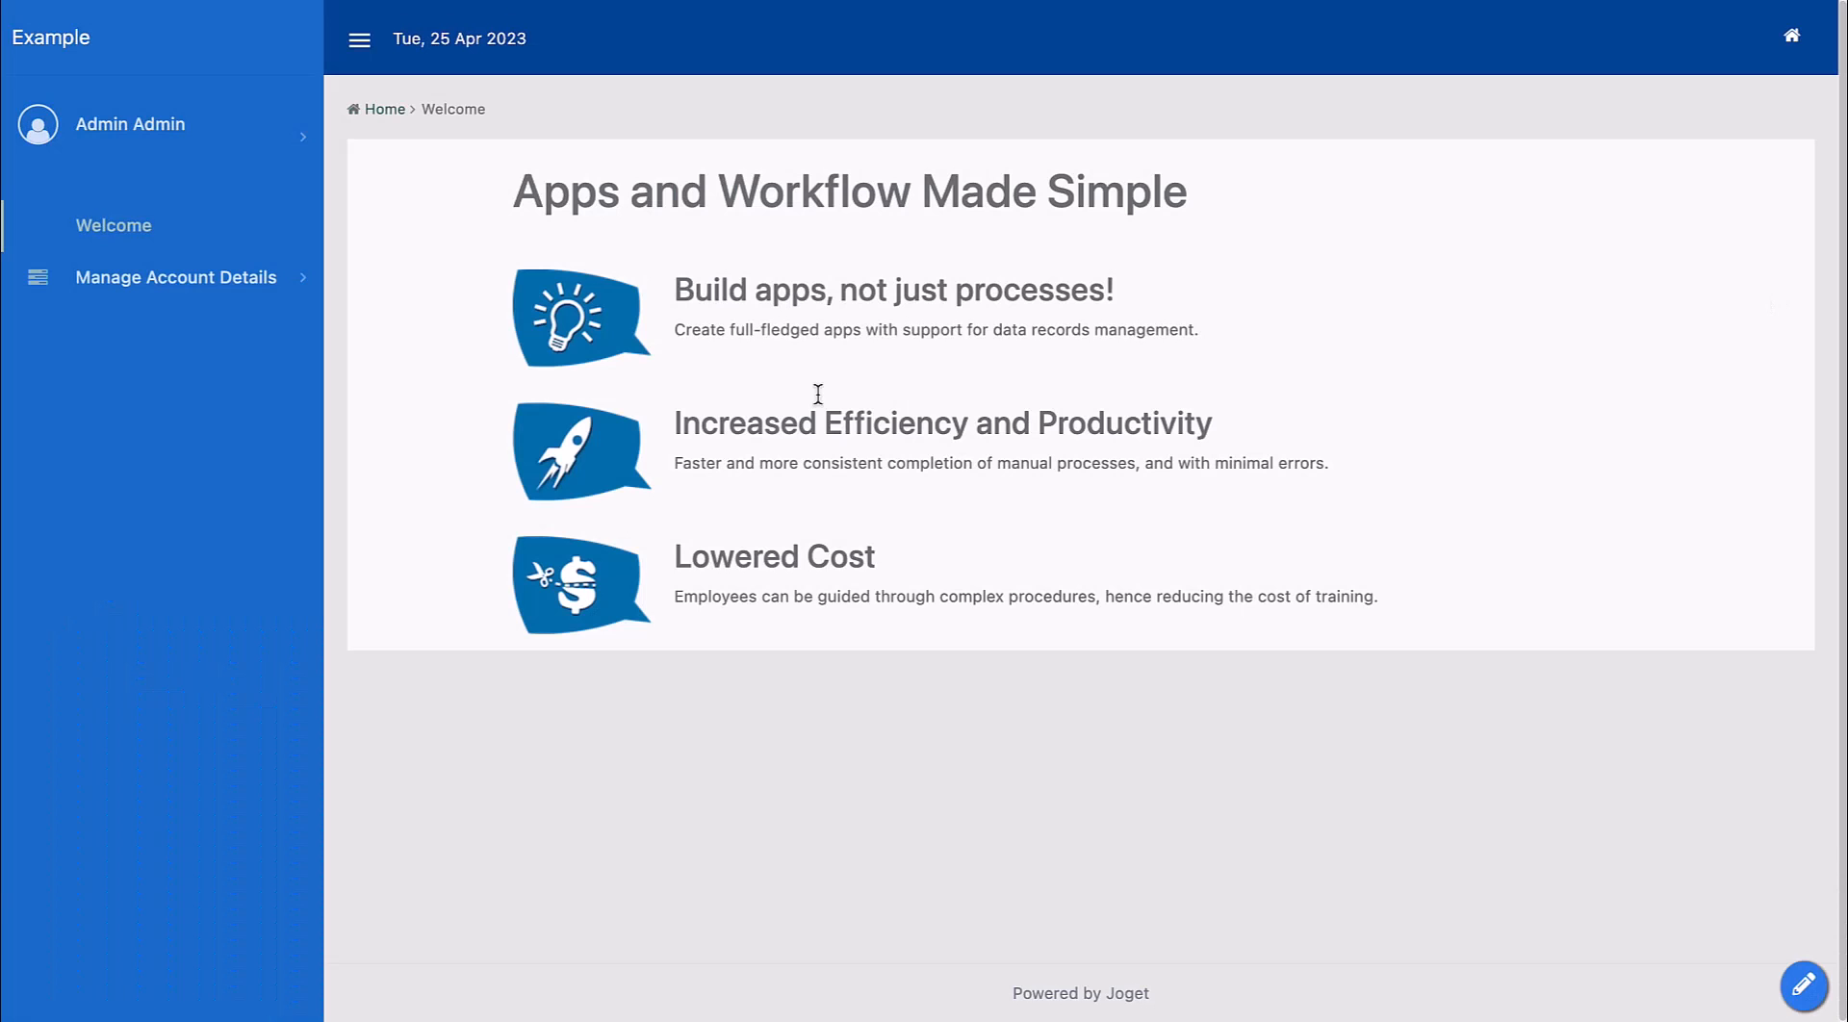
Run the Generate New Account process from the app's Manage Account Details menu.
left_click(159, 279)
left_click(144, 370)
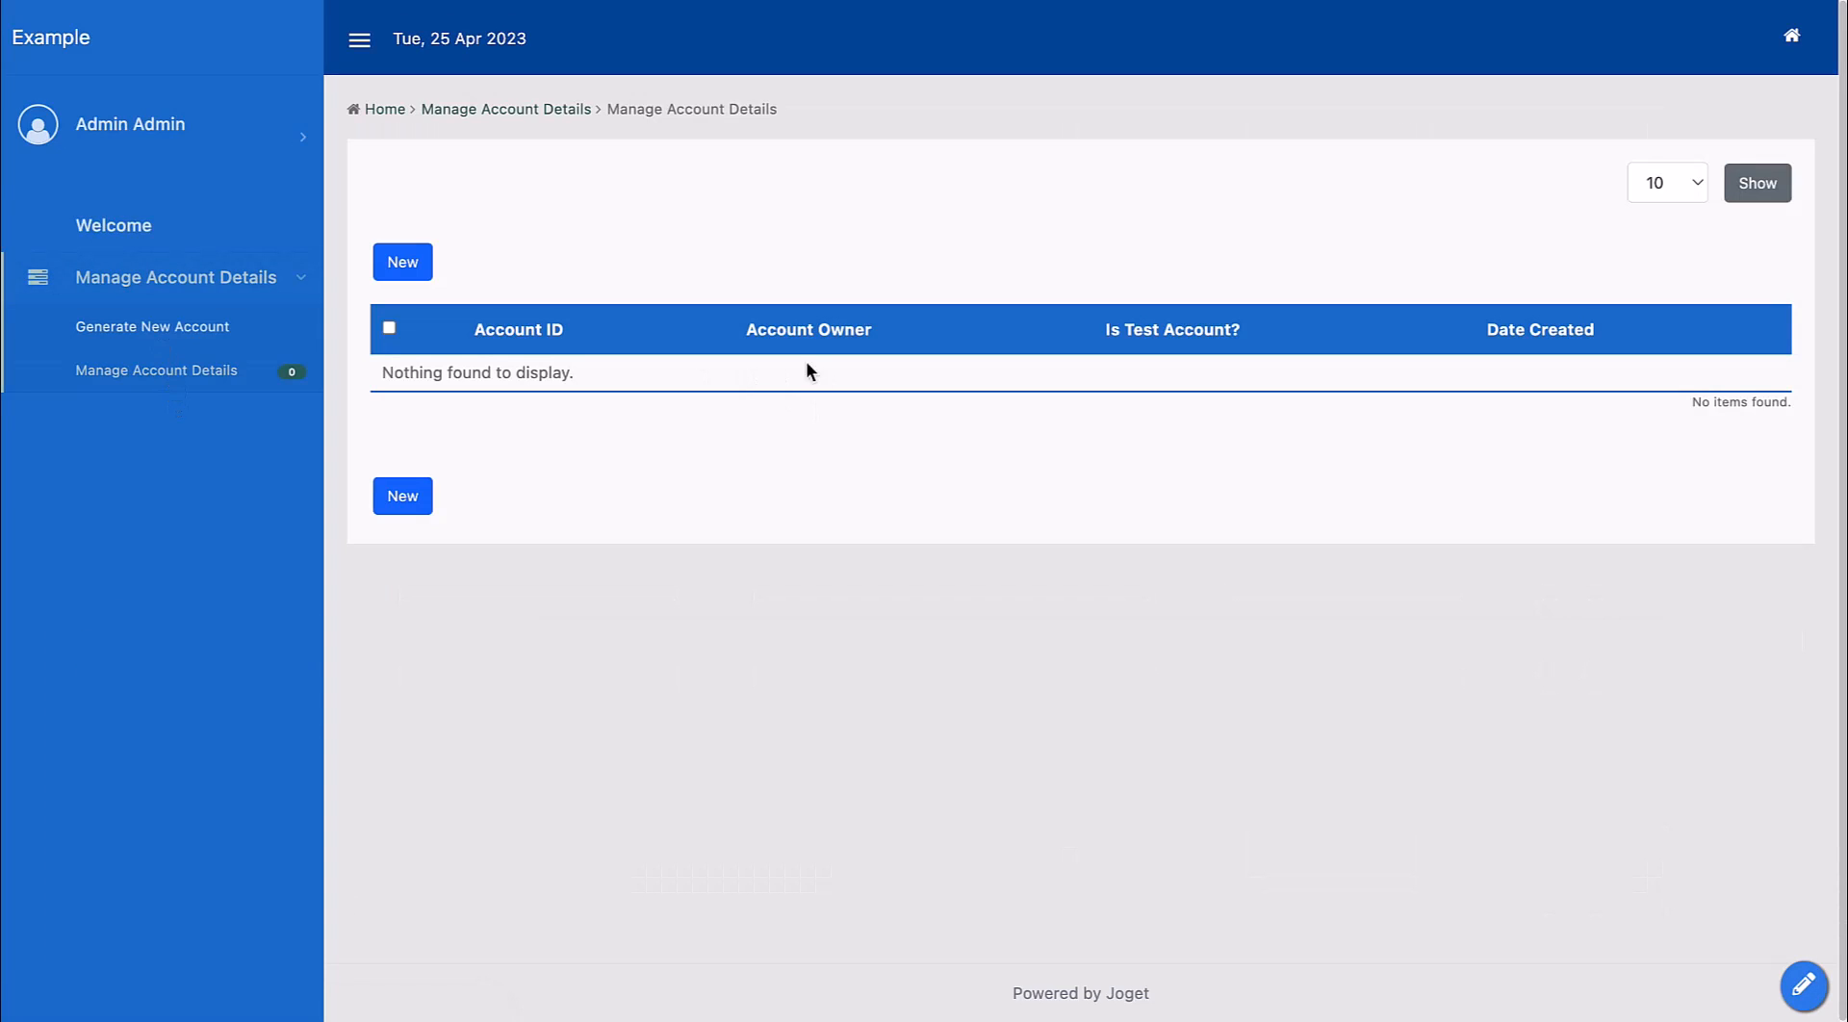
left_click(213, 335)
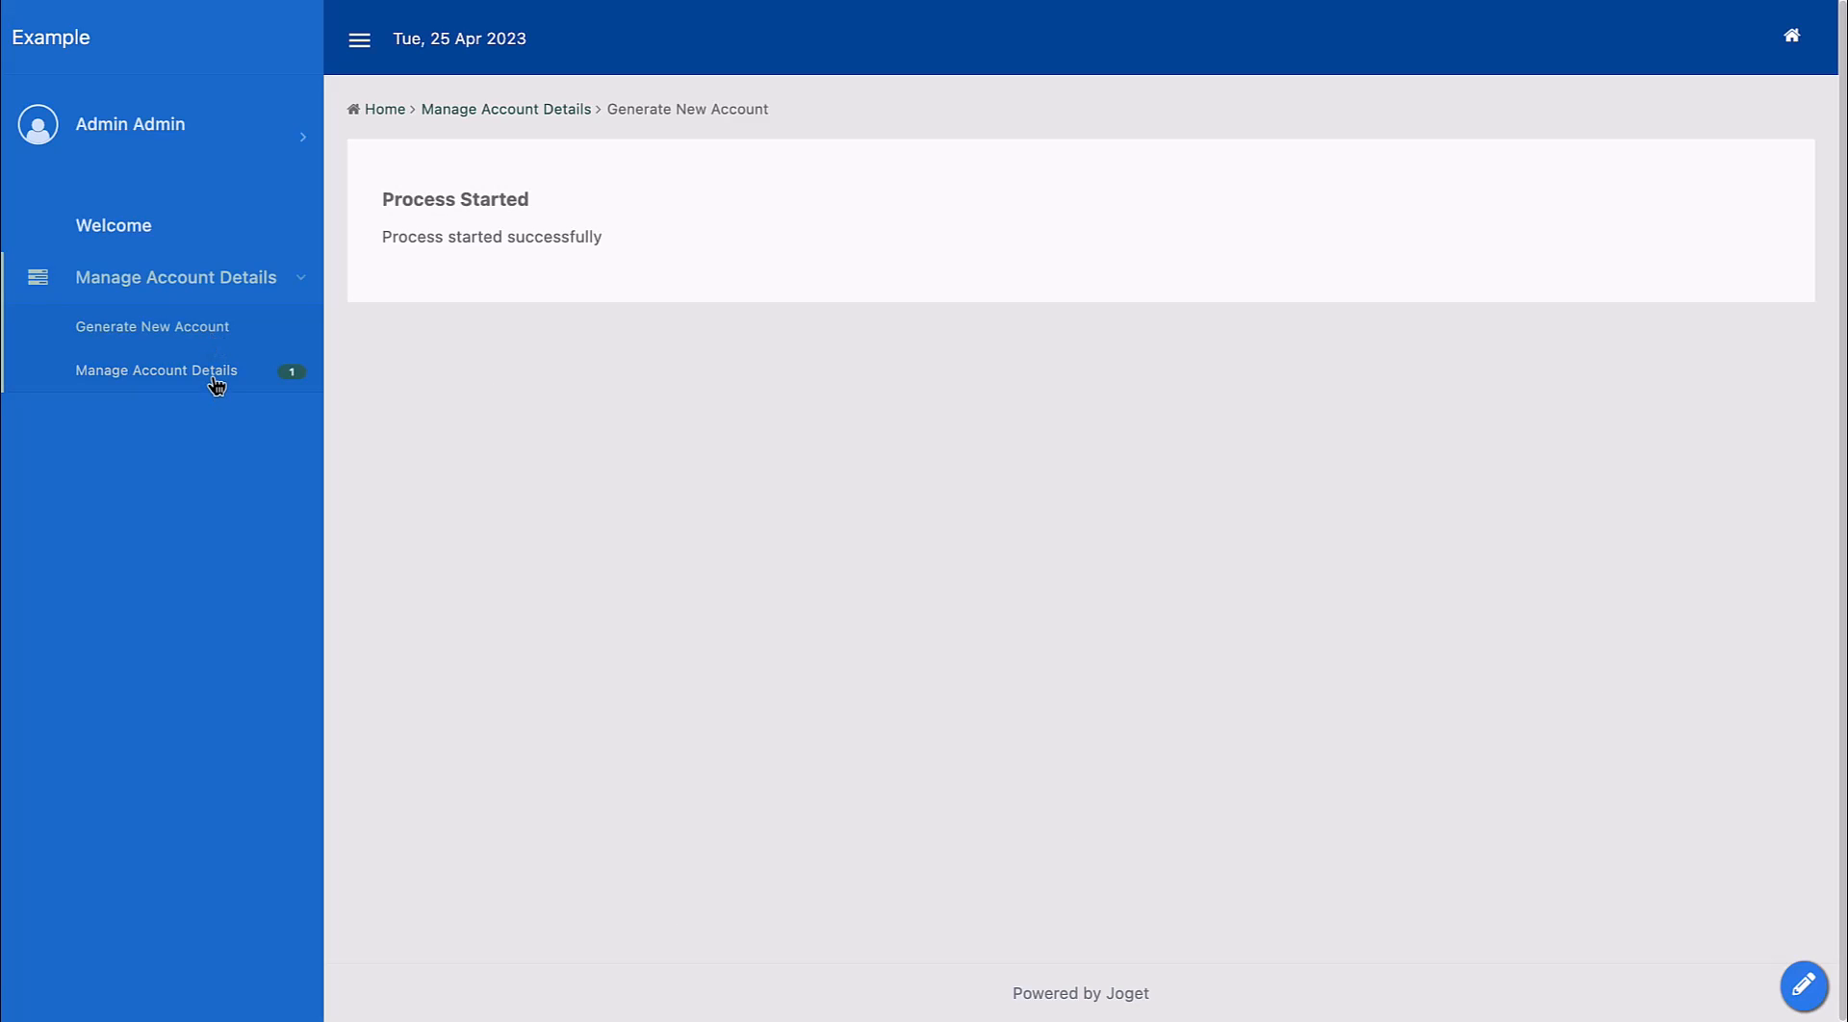
Open the new account record from the Manage Account Details list to review its details.
left_click(215, 381)
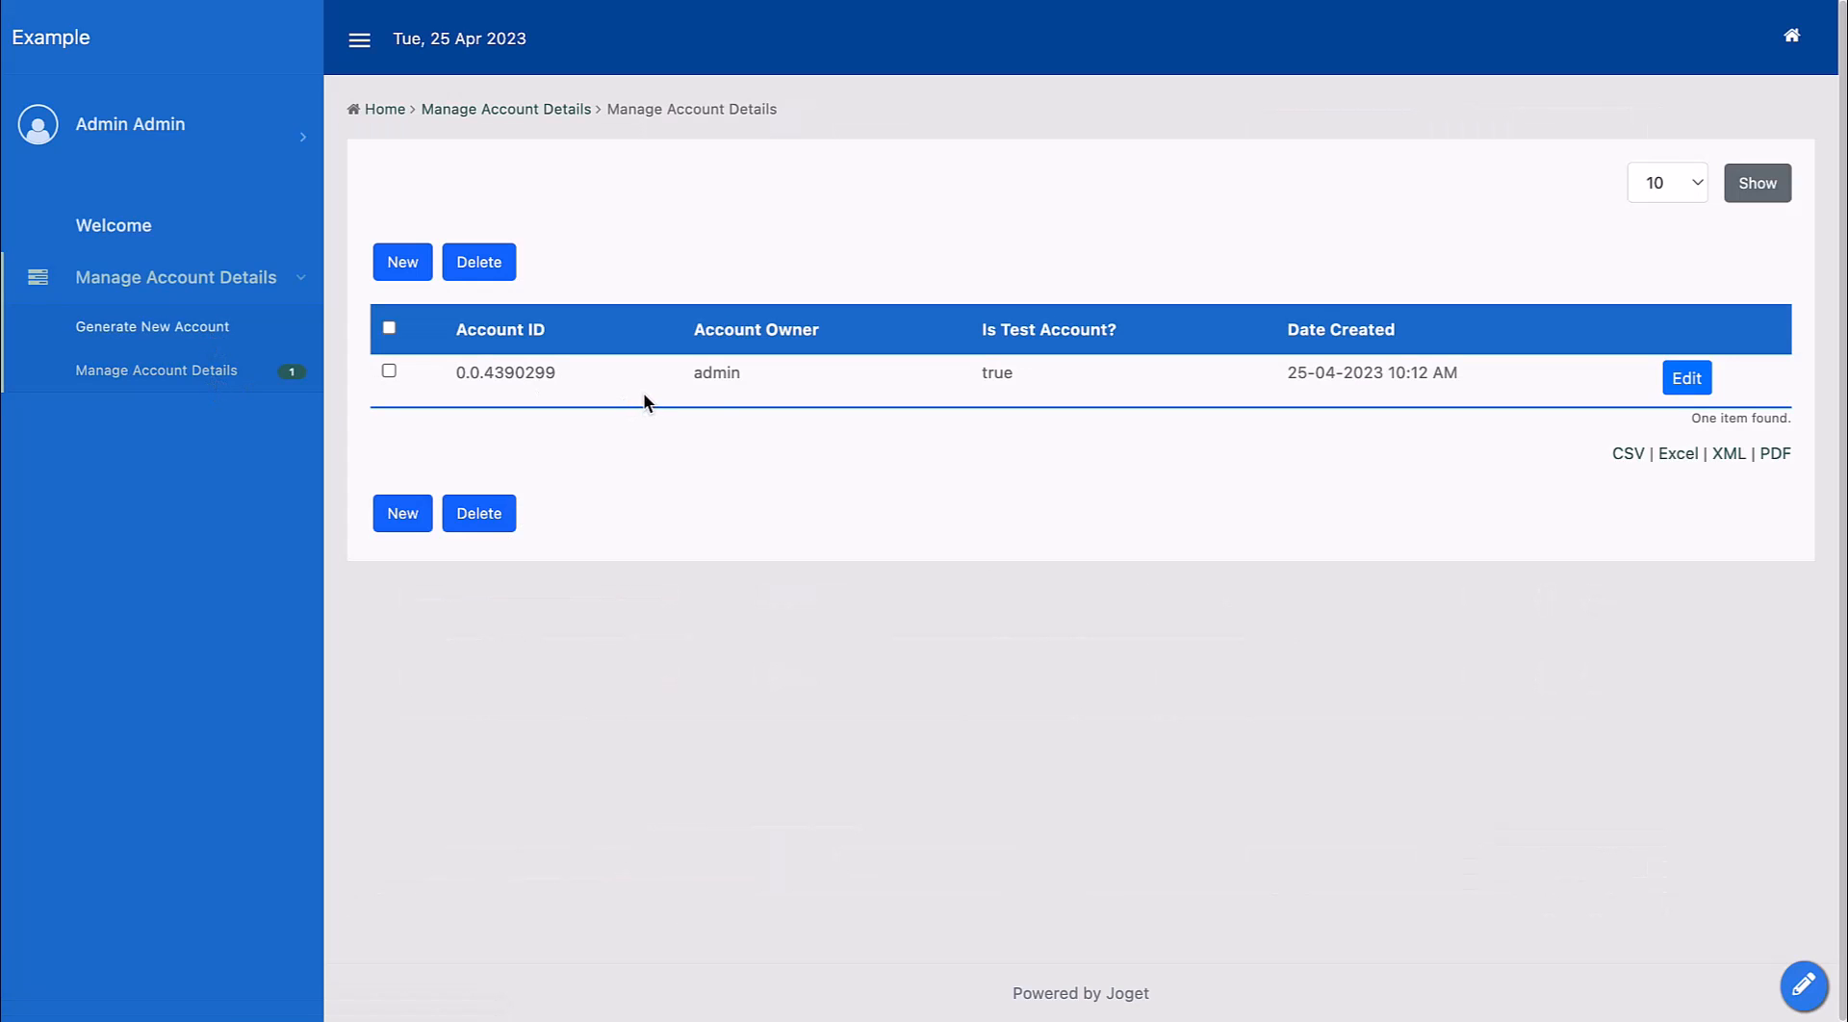
left_click(1686, 378)
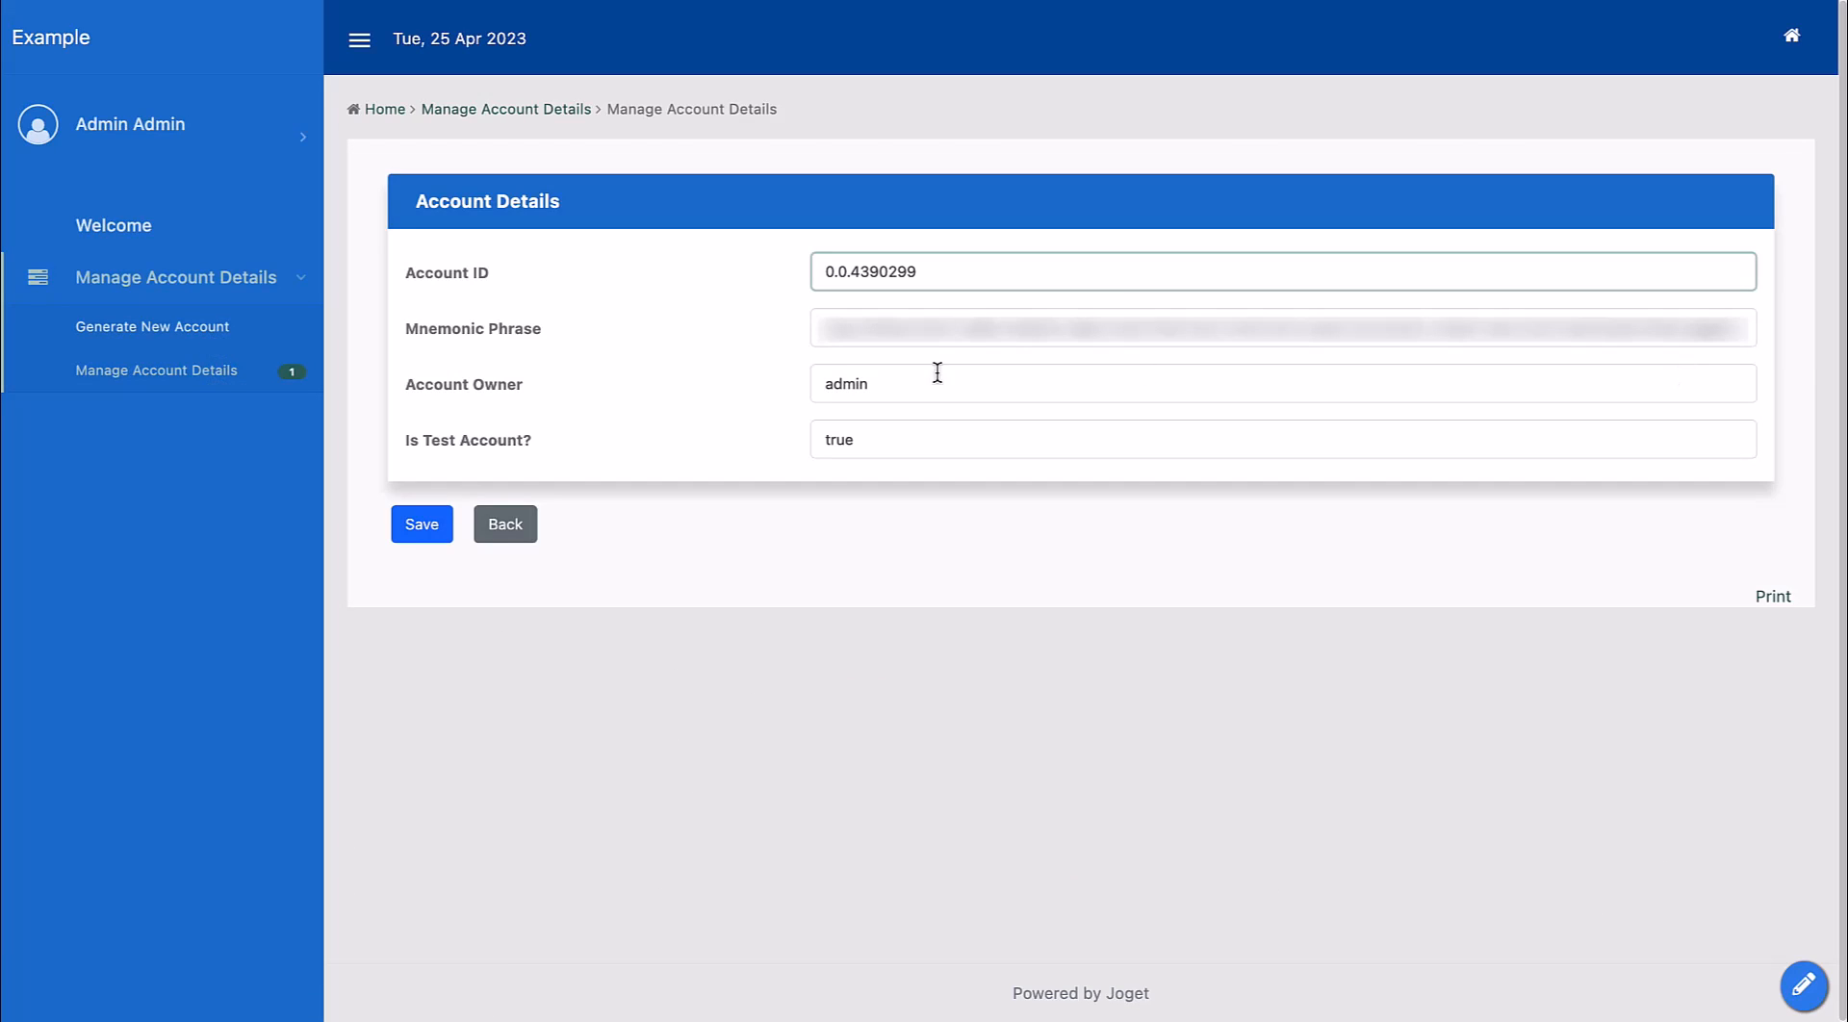